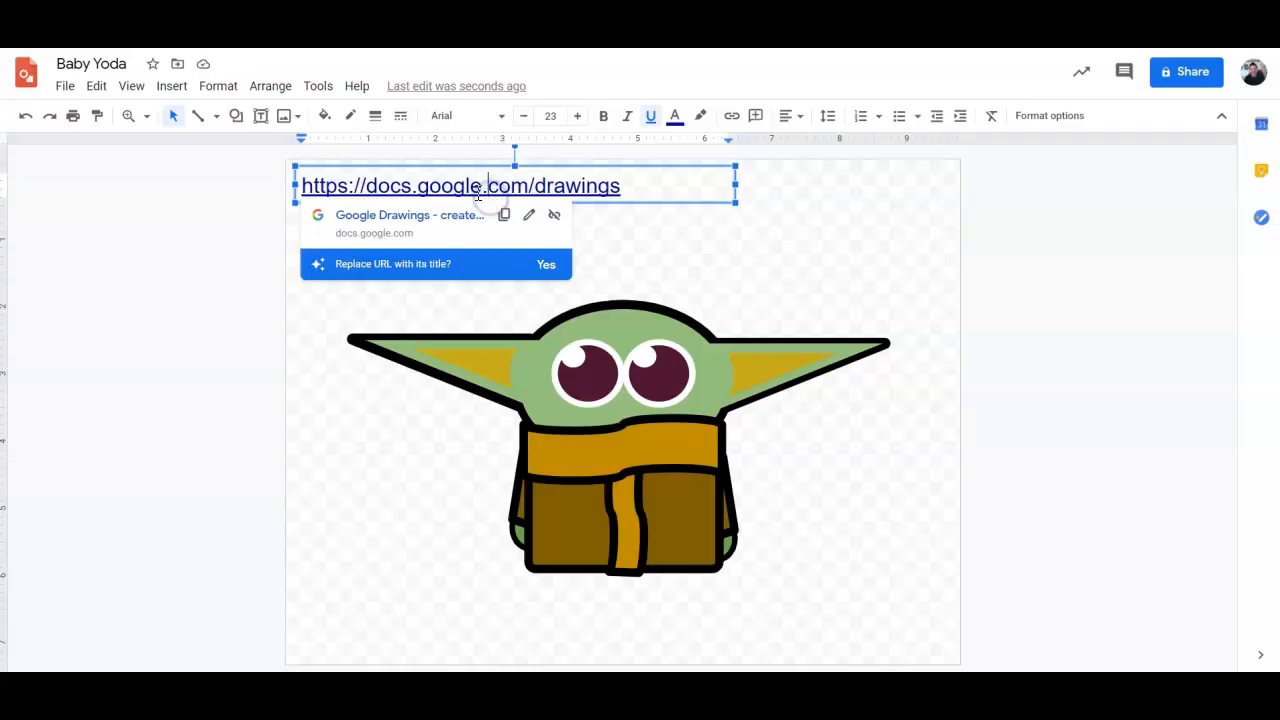
# - Open a new drawing from the docs.google.com/drawings link and title it Baby Yoda
pyautogui.click(432, 219)
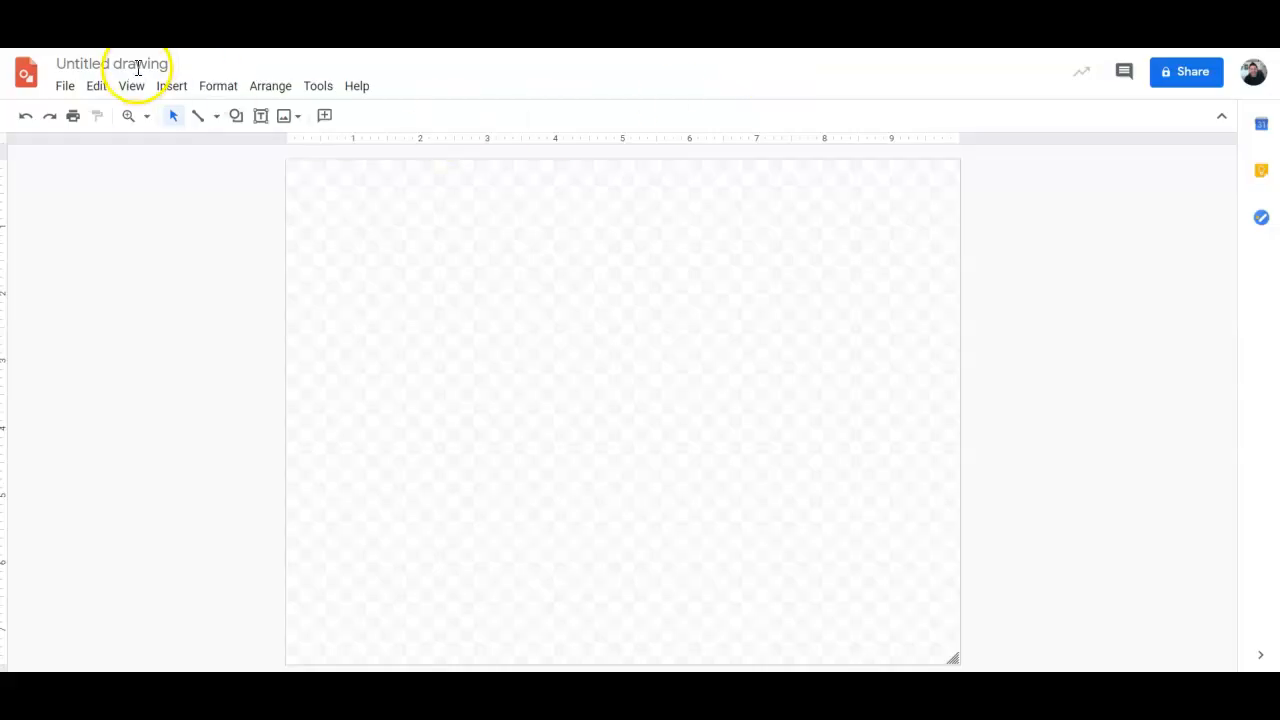
pyautogui.click(133, 63)
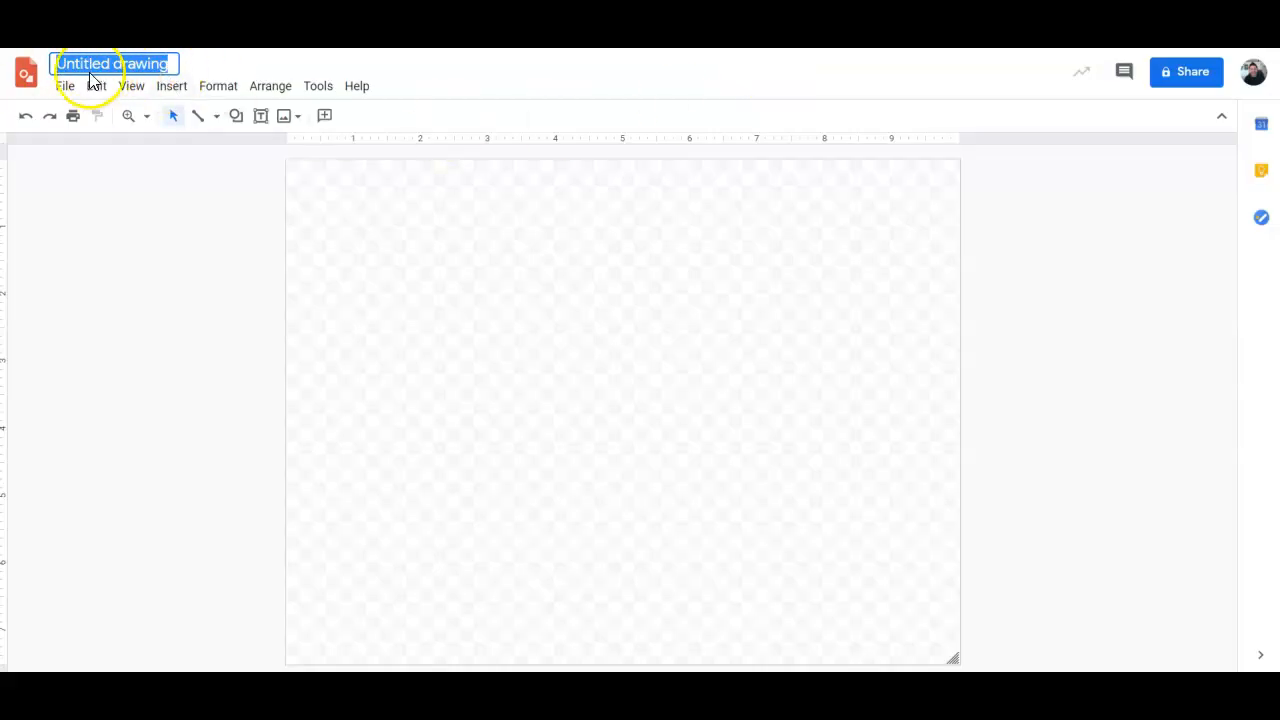
pyautogui.write('Baby Yoda')
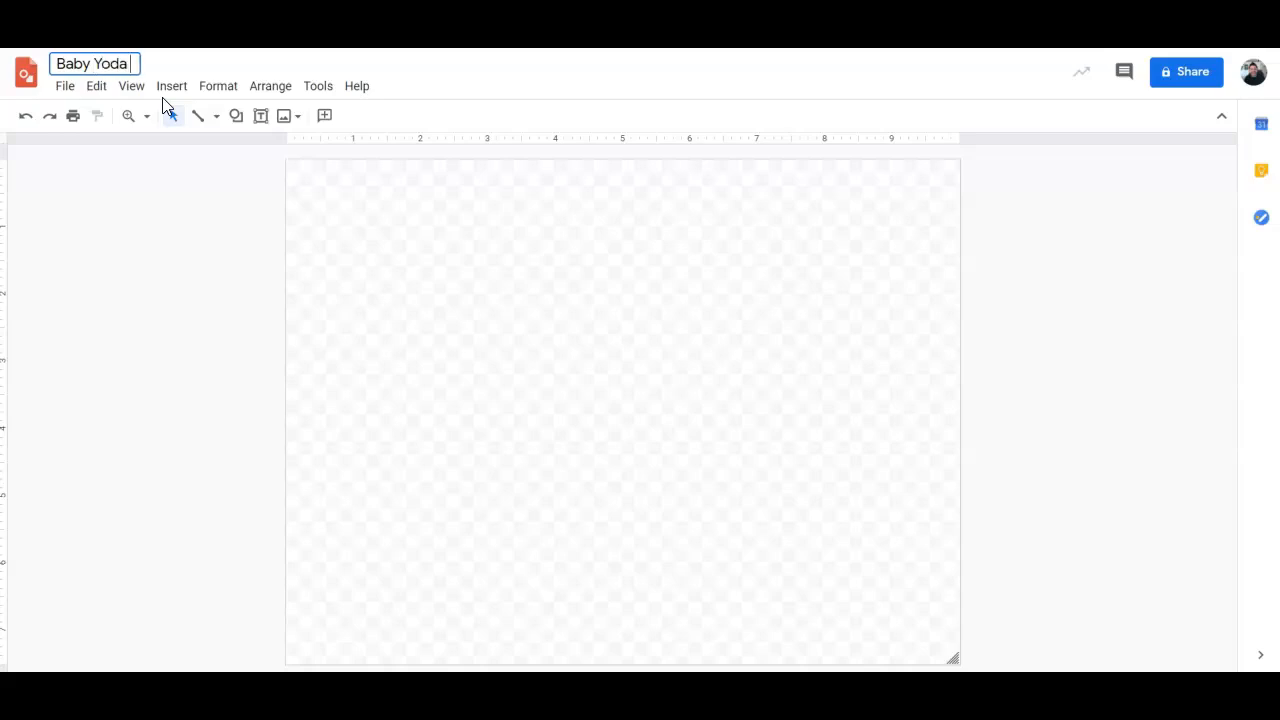
pyautogui.click(482, 262)
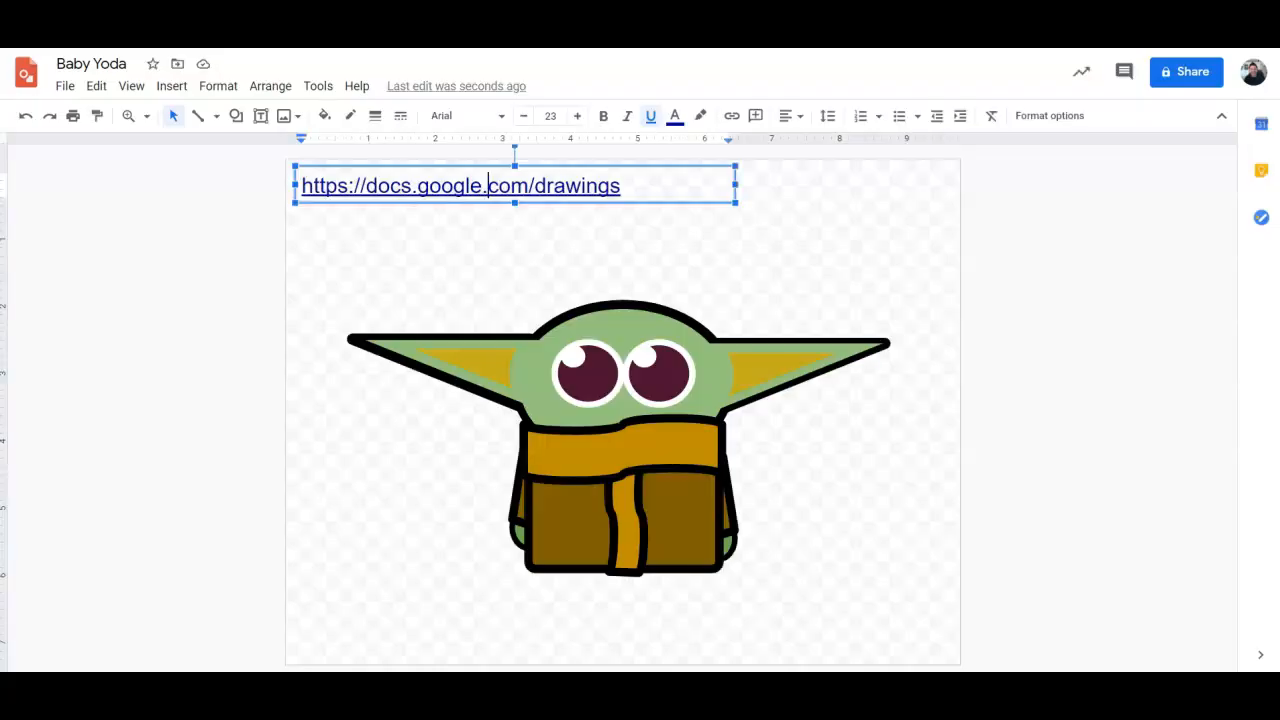
# - Try moving the green head oval up and off the finished figure, and undo the move
pyautogui.click(847, 293)
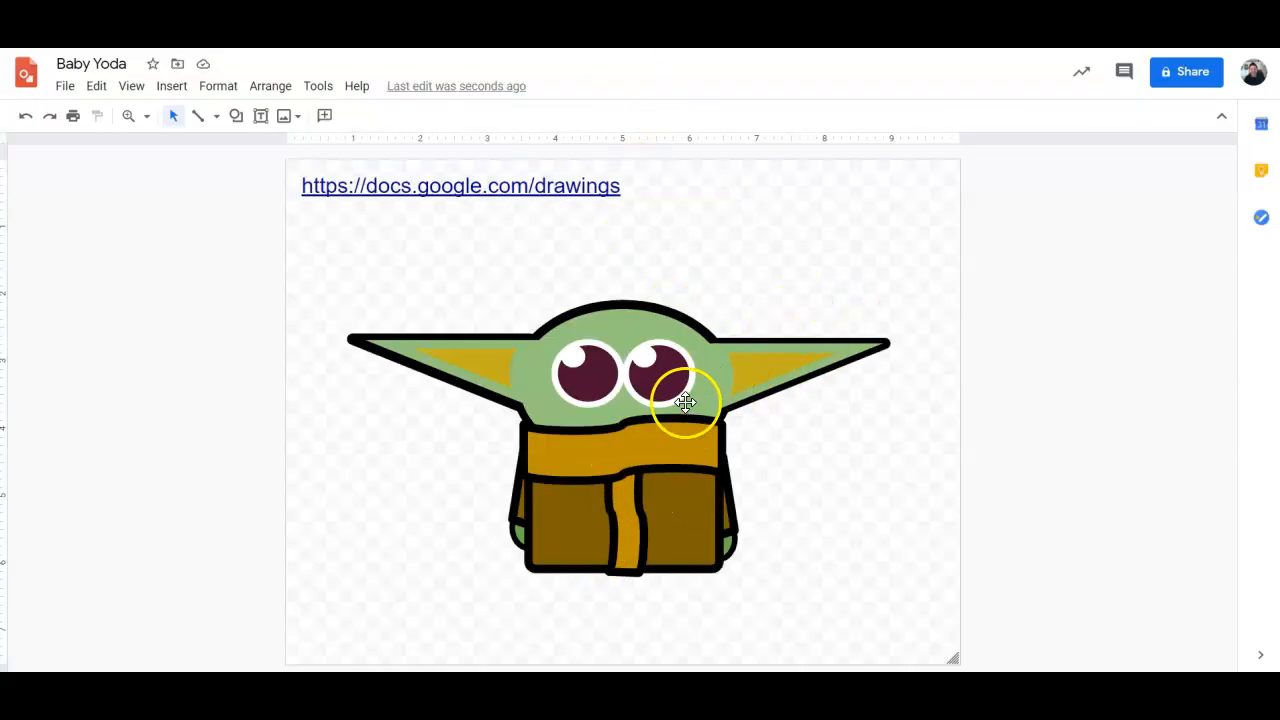
pyautogui.click(648, 321)
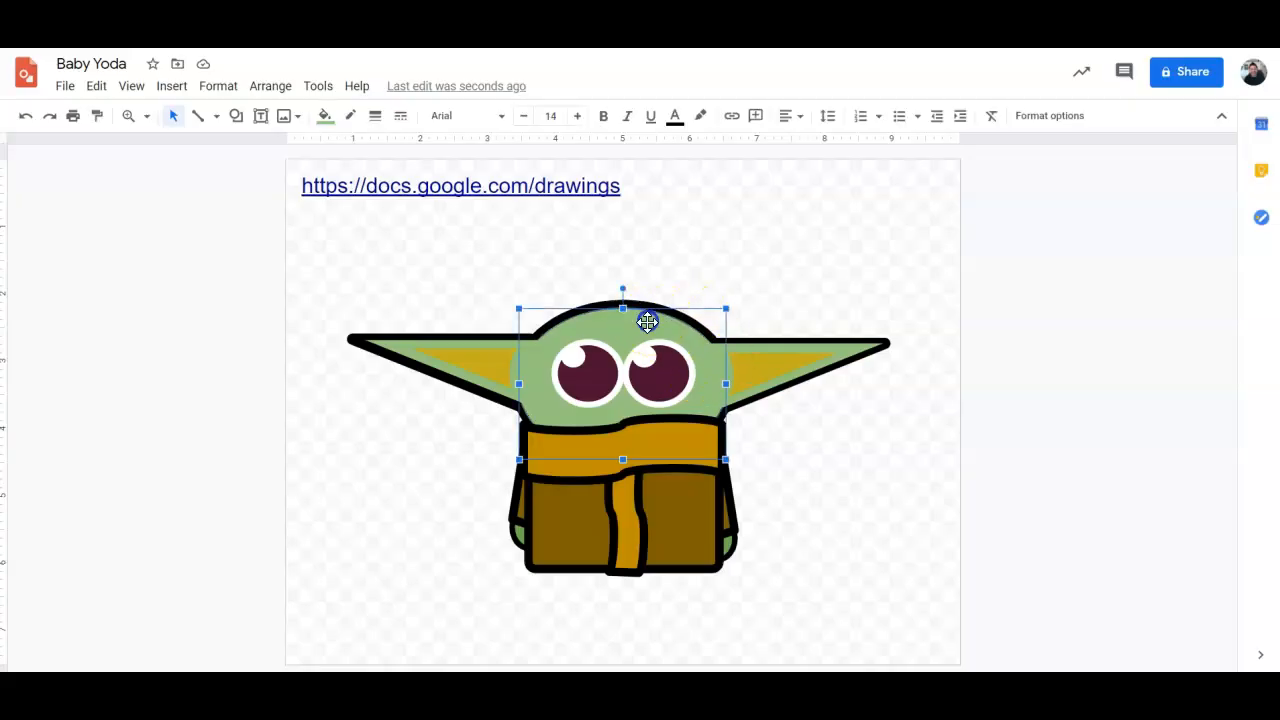
pyautogui.moveTo(655, 327); pyautogui.dragTo(793, 199)
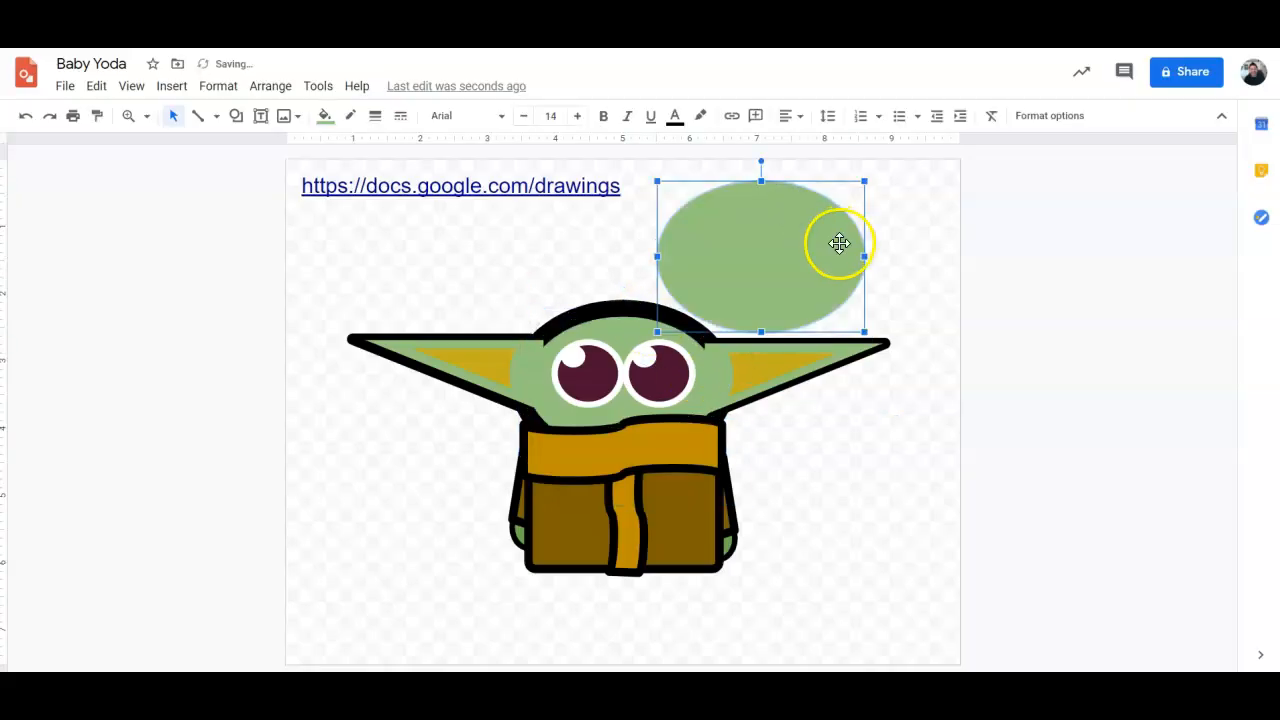
pyautogui.hotkey('ctrl', 'z')
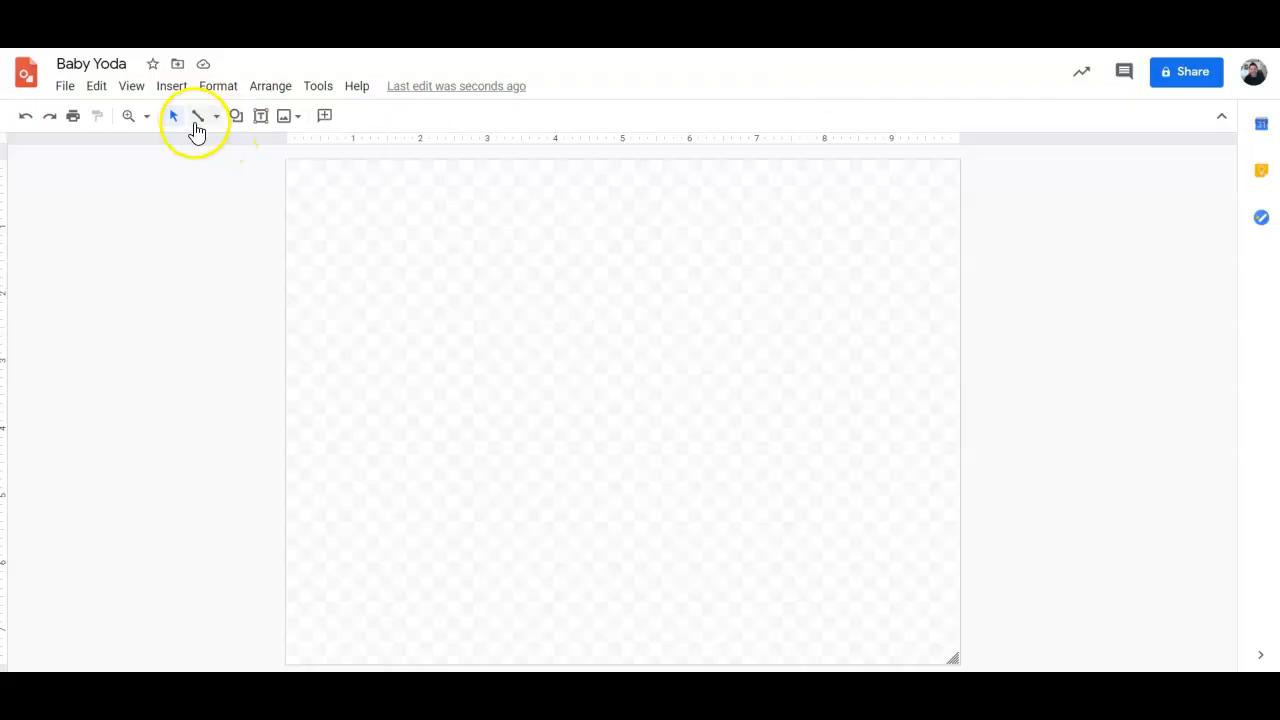
# - Draw a wide oval for the head in the upper middle of the blank canvas
pyautogui.click(234, 118)
pyautogui.moveTo(256, 152)
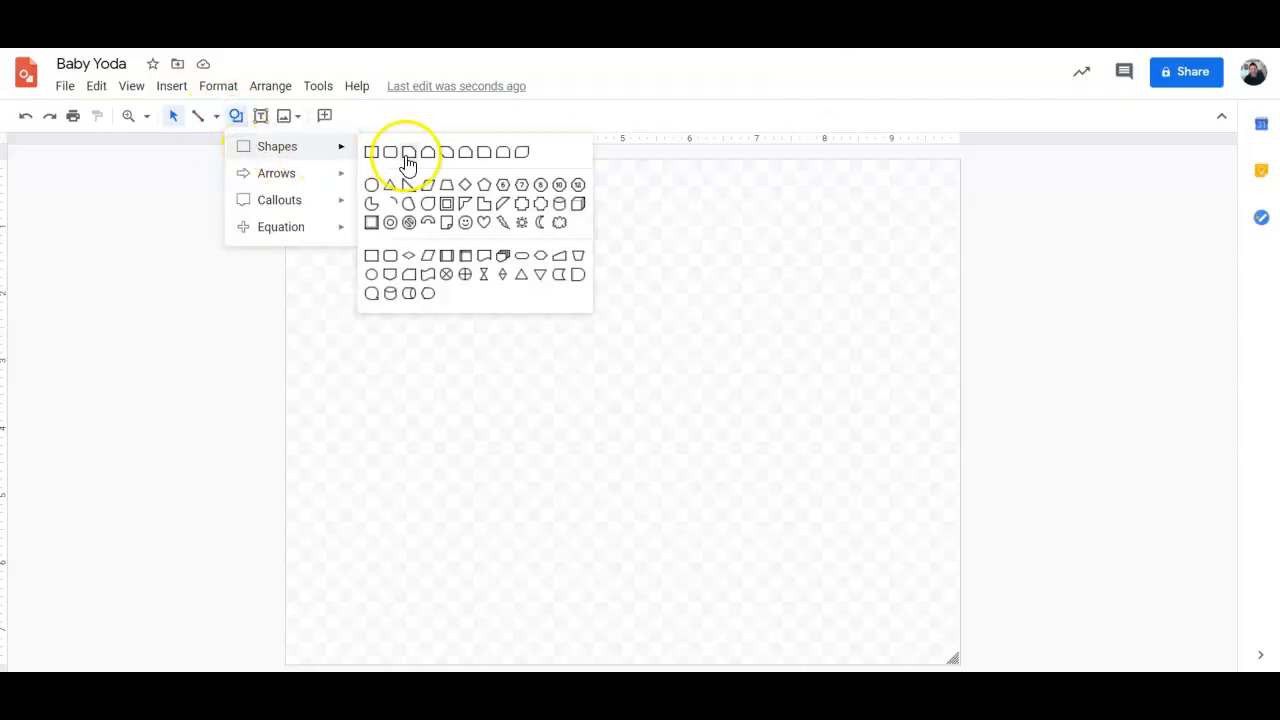
pyautogui.click(371, 187)
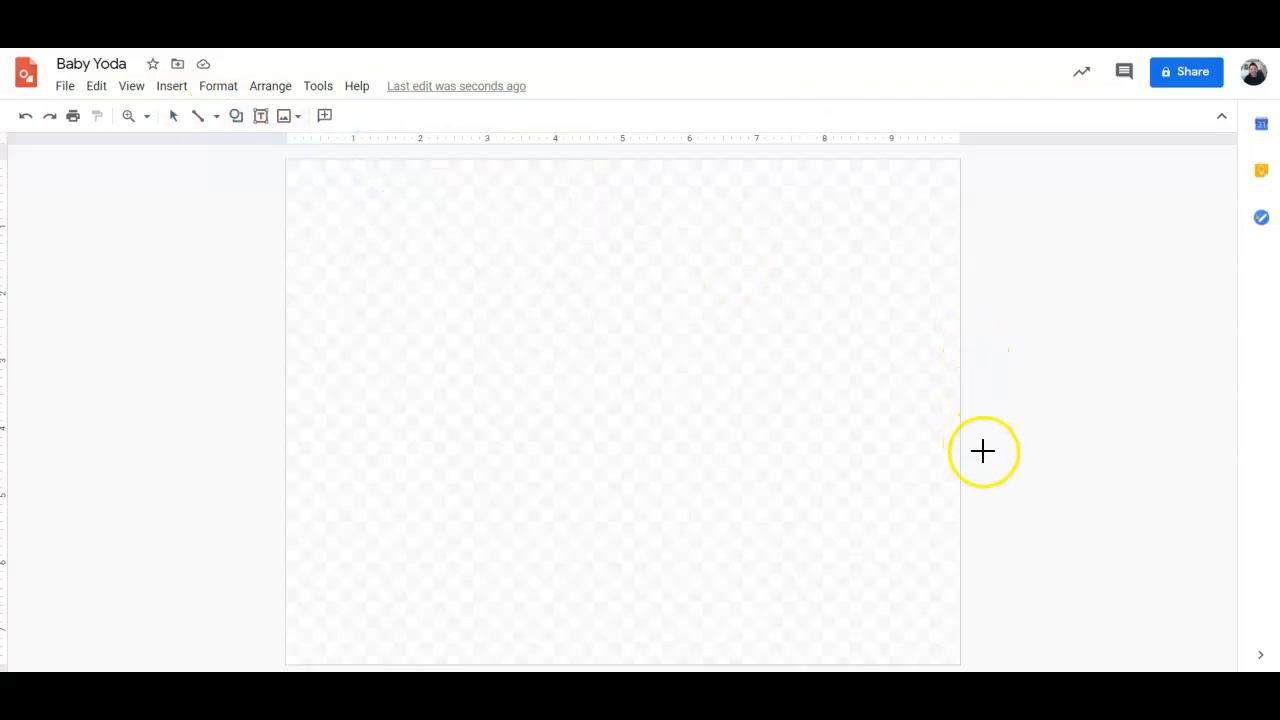
pyautogui.moveTo(518, 212); pyautogui.dragTo(763, 404)
pyautogui.moveTo(650, 333); pyautogui.dragTo(632, 349)
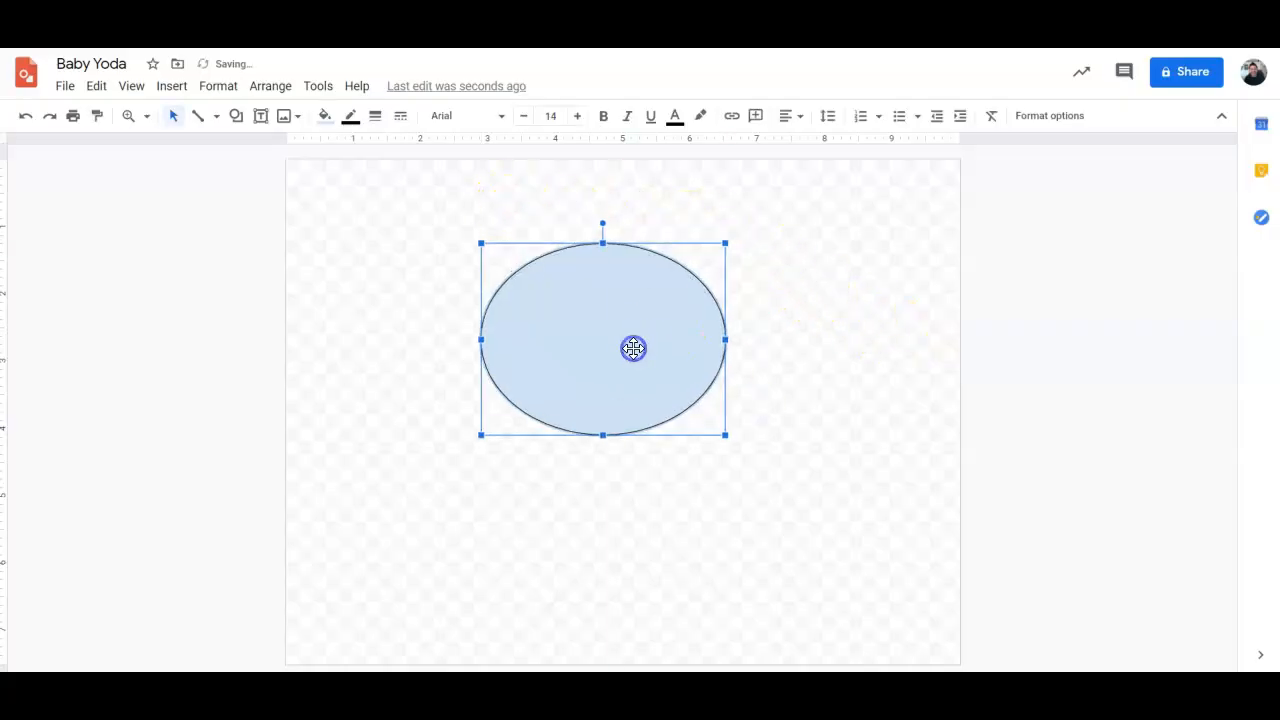
# - Fill the head oval with green, set its border weight to 16px, and shift it toward the canvas centre
pyautogui.click(322, 118)
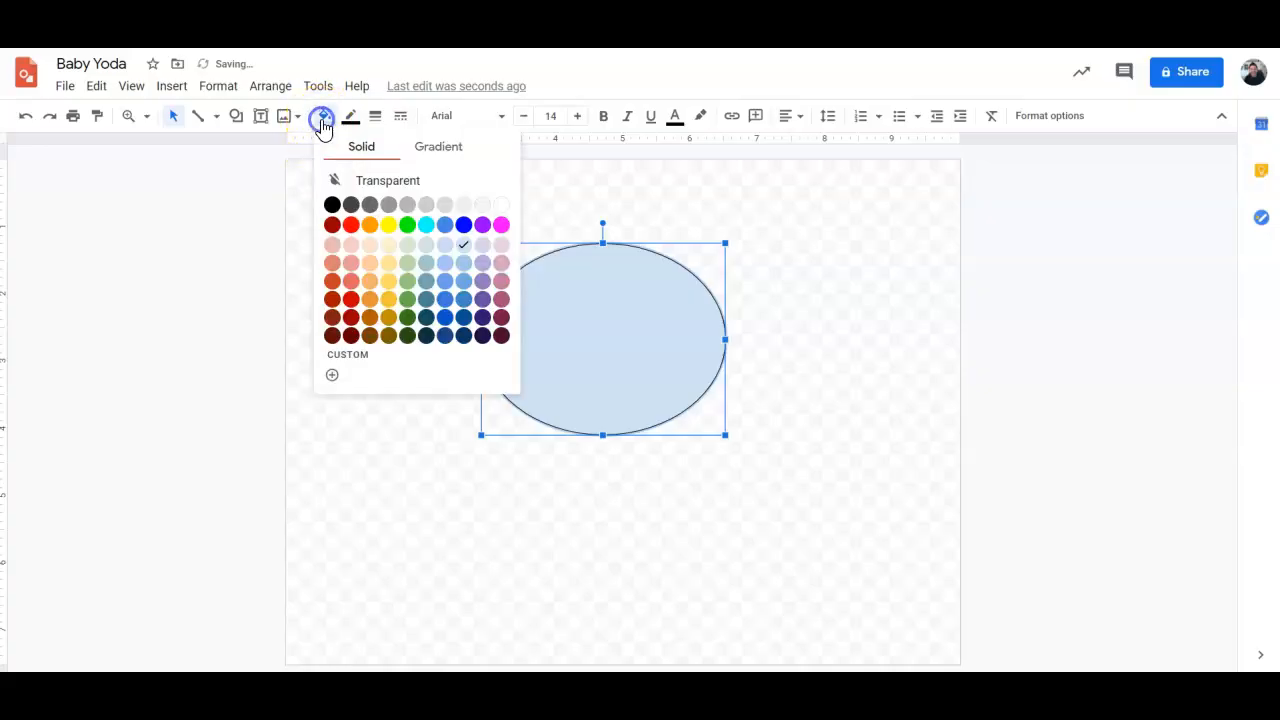
pyautogui.click(407, 300)
pyautogui.click(374, 117)
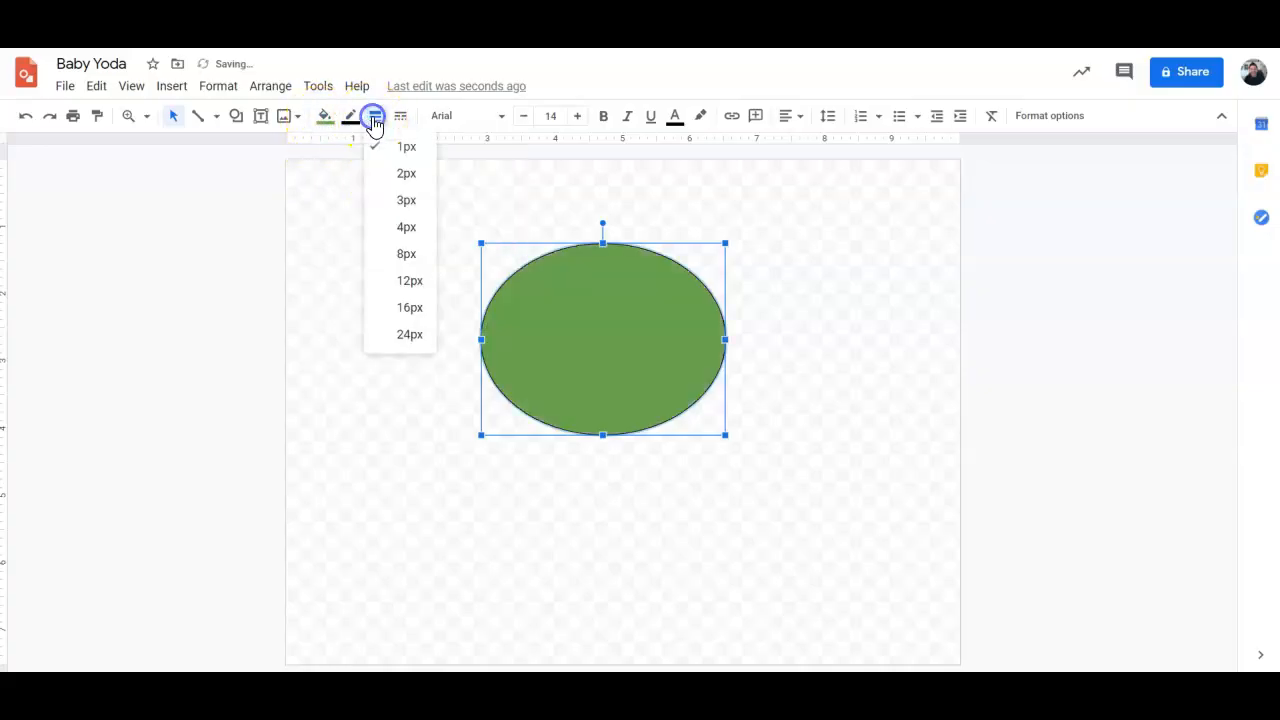
pyautogui.click(429, 306)
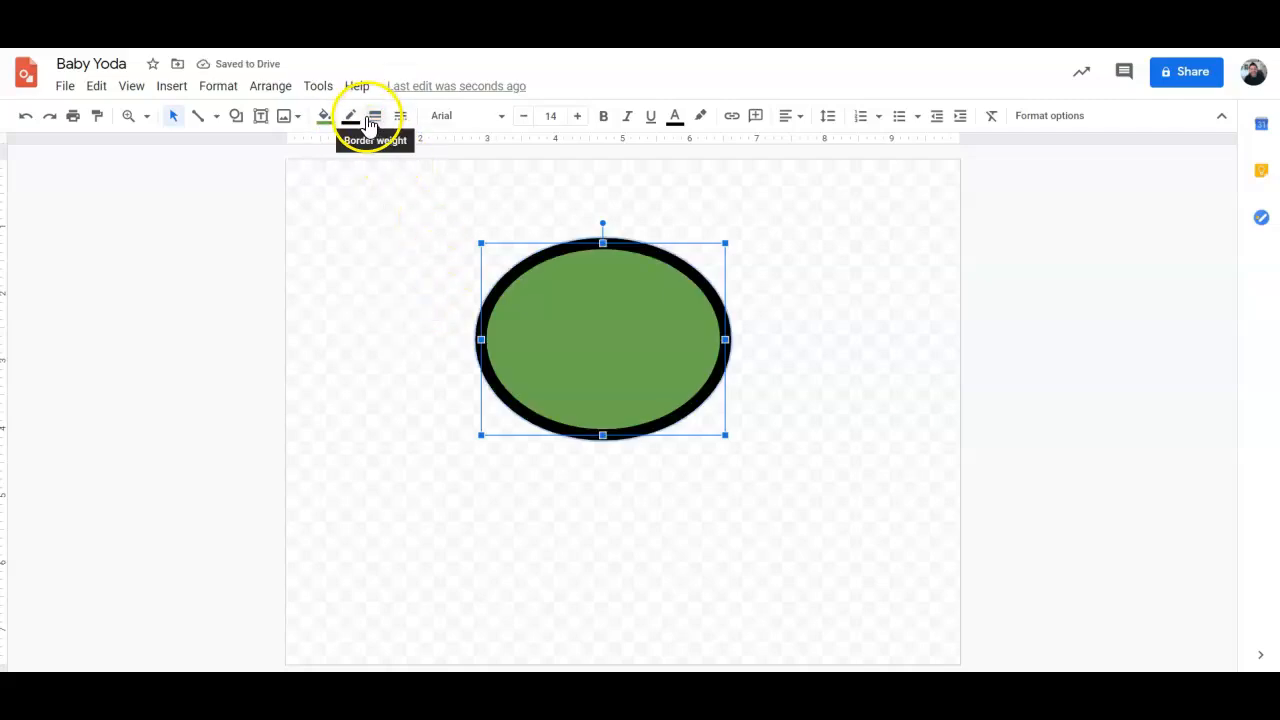
pyautogui.moveTo(553, 290); pyautogui.dragTo(565, 310)
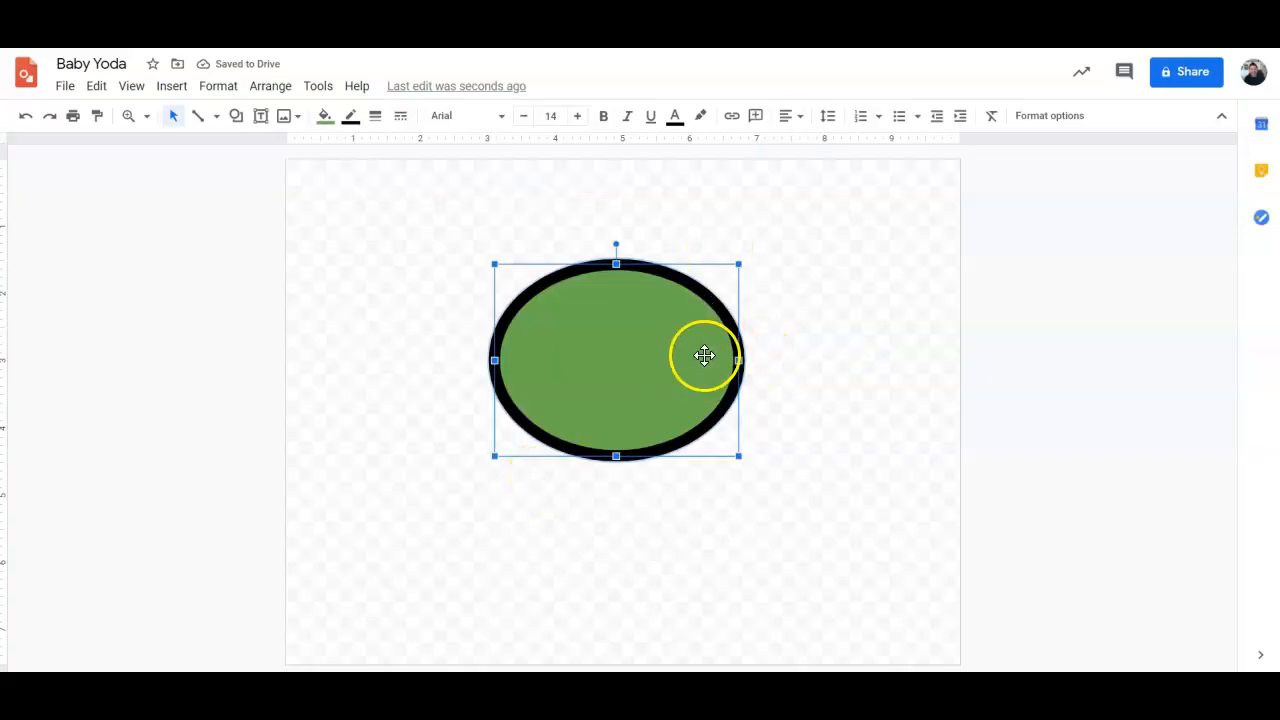
# - Draw a tall, narrow right triangle for an ear and place it to the right of the head
pyautogui.click(238, 117)
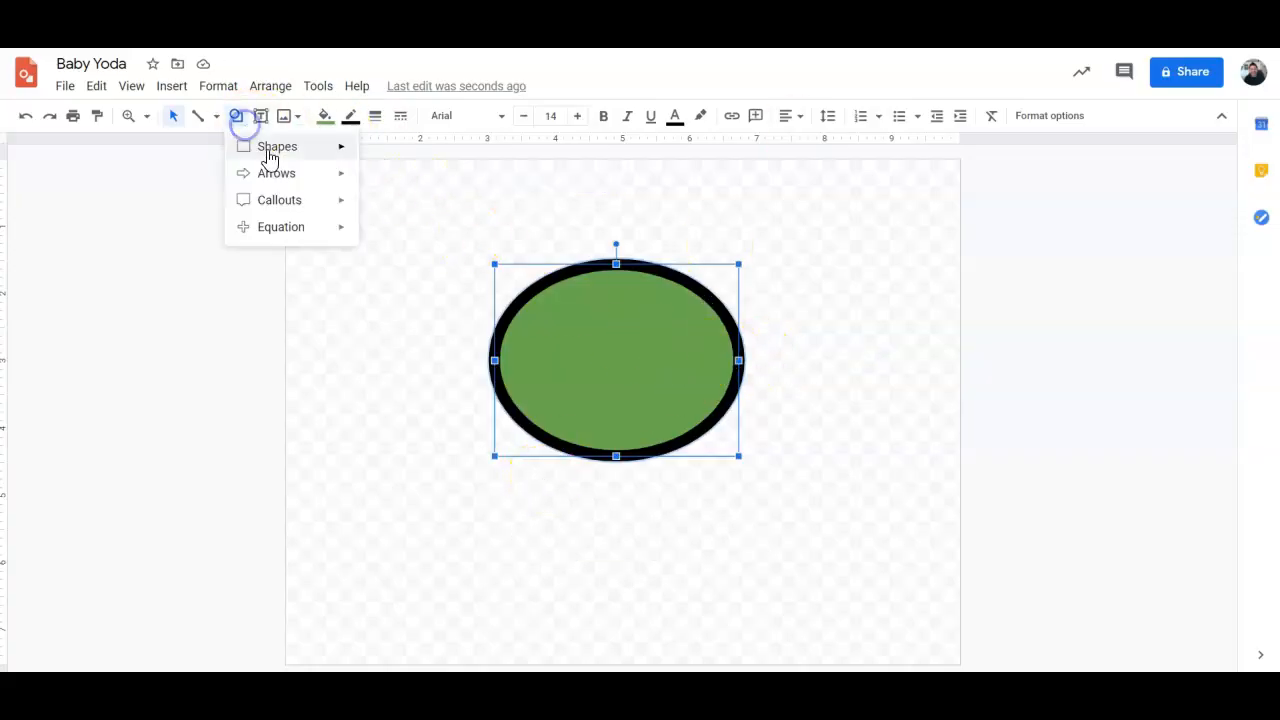
pyautogui.moveTo(270, 152)
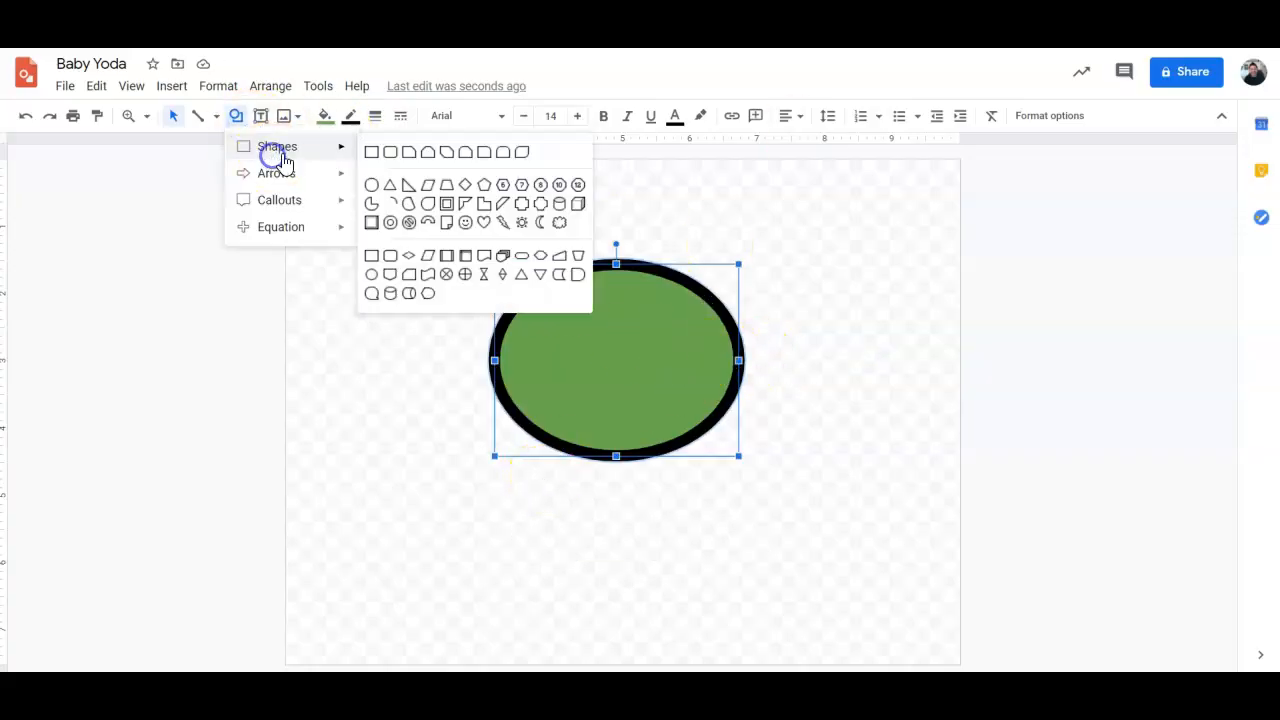
pyautogui.click(408, 190)
pyautogui.moveTo(712, 406); pyautogui.dragTo(712, 406)
pyautogui.moveTo(657, 369)
pyautogui.mouseDown()
pyautogui.moveTo(917, 380)
pyautogui.moveTo(824, 364)
pyautogui.mouseUp()
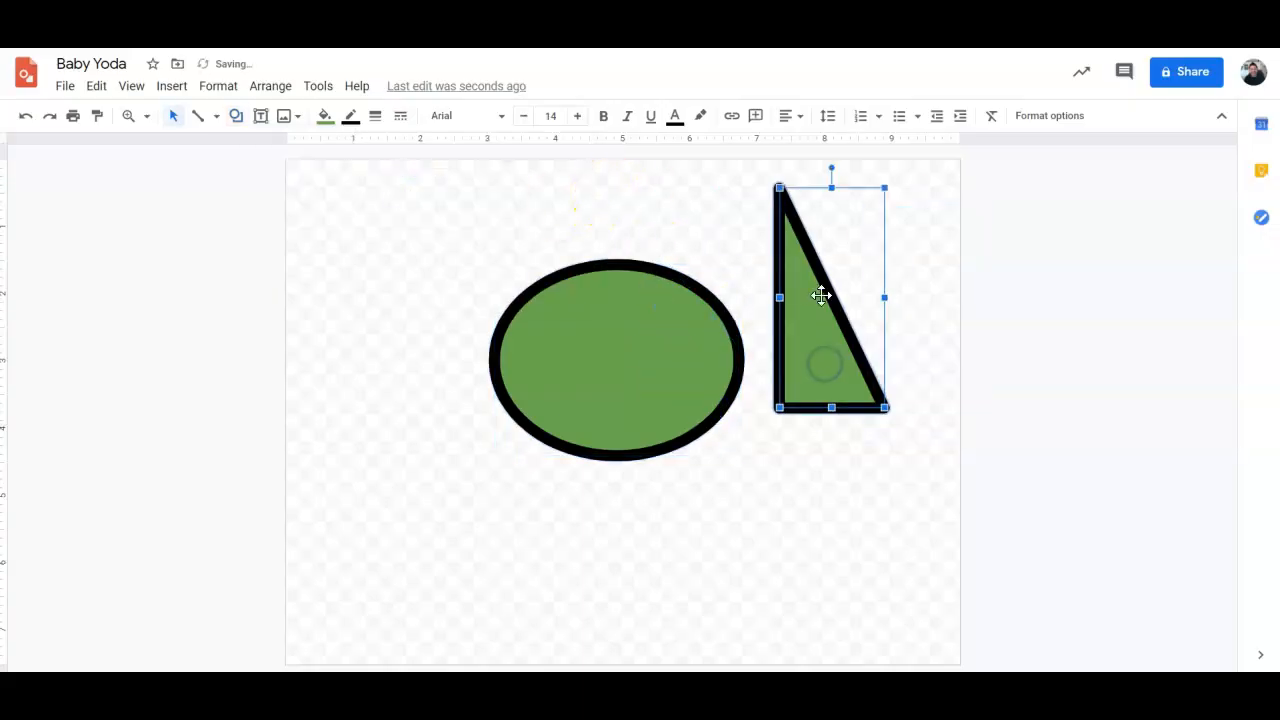
# - Rotate the triangle to 90° and fit it against the head's right side as an ear about 3.4 in long and 1.1 in high
pyautogui.moveTo(833, 169); pyautogui.dragTo(987, 298)
pyautogui.moveTo(855, 255); pyautogui.dragTo(830, 312)
pyautogui.moveTo(807, 404); pyautogui.dragTo(835, 349)
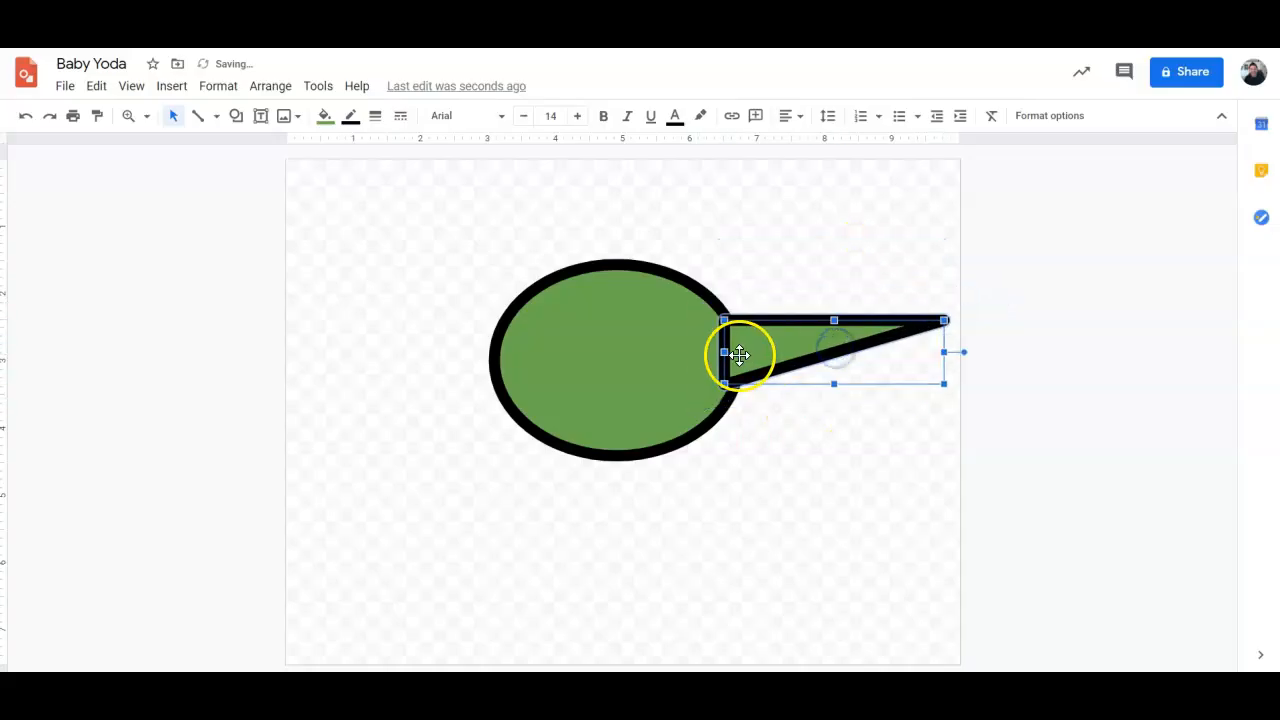
pyautogui.moveTo(712, 350); pyautogui.dragTo(701, 351)
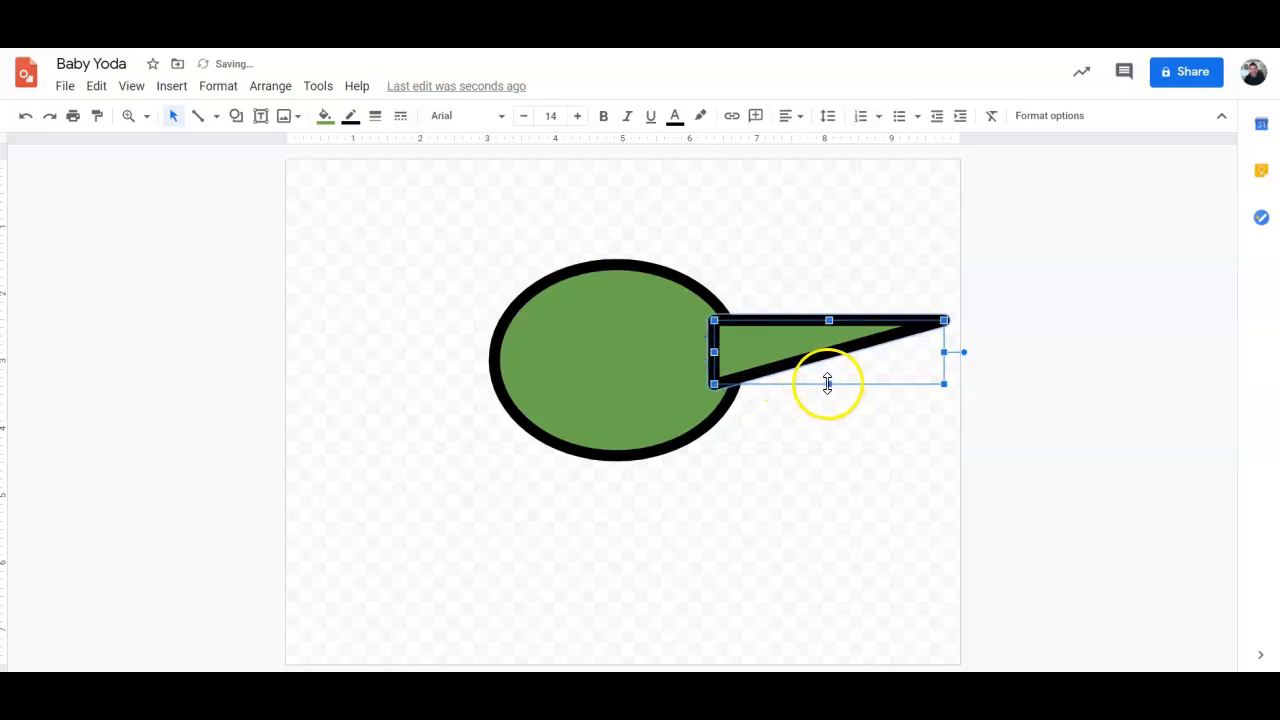
pyautogui.moveTo(826, 395); pyautogui.dragTo(826, 407)
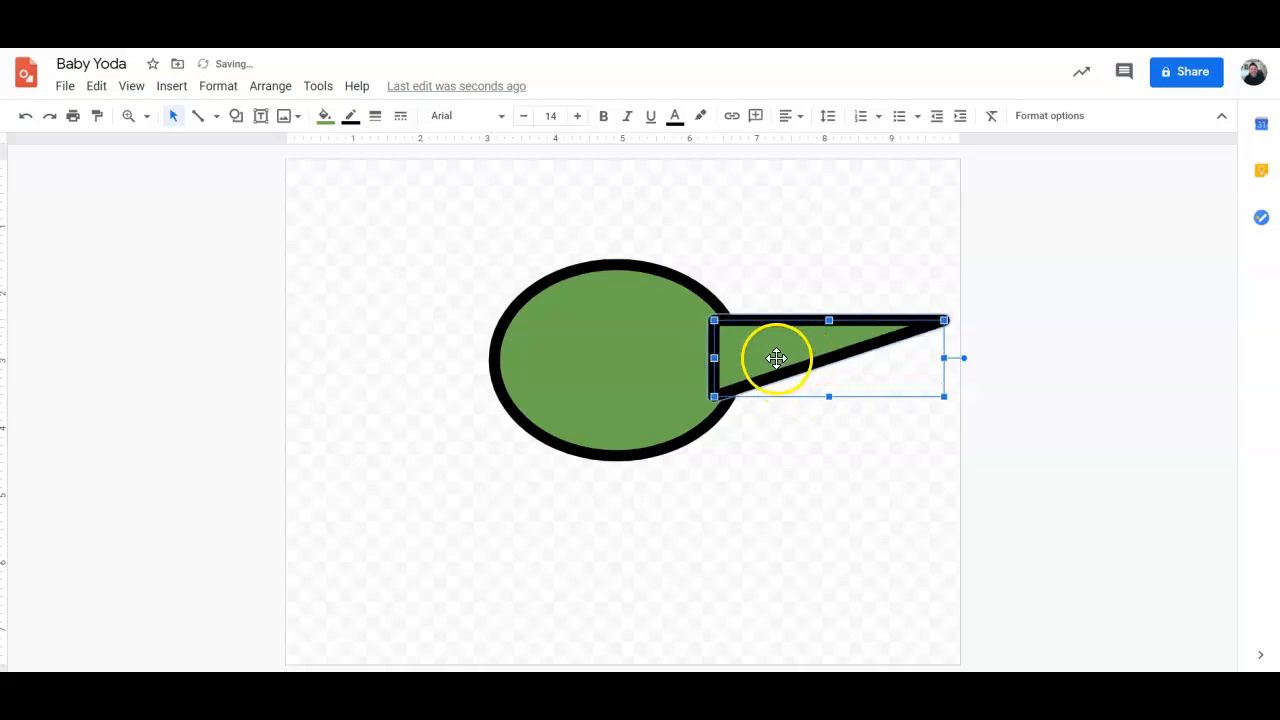
# - Duplicate the right ear, mirror the copy to point left, and place it against the head's left side
pyautogui.hotkey('ctrl', 'd')
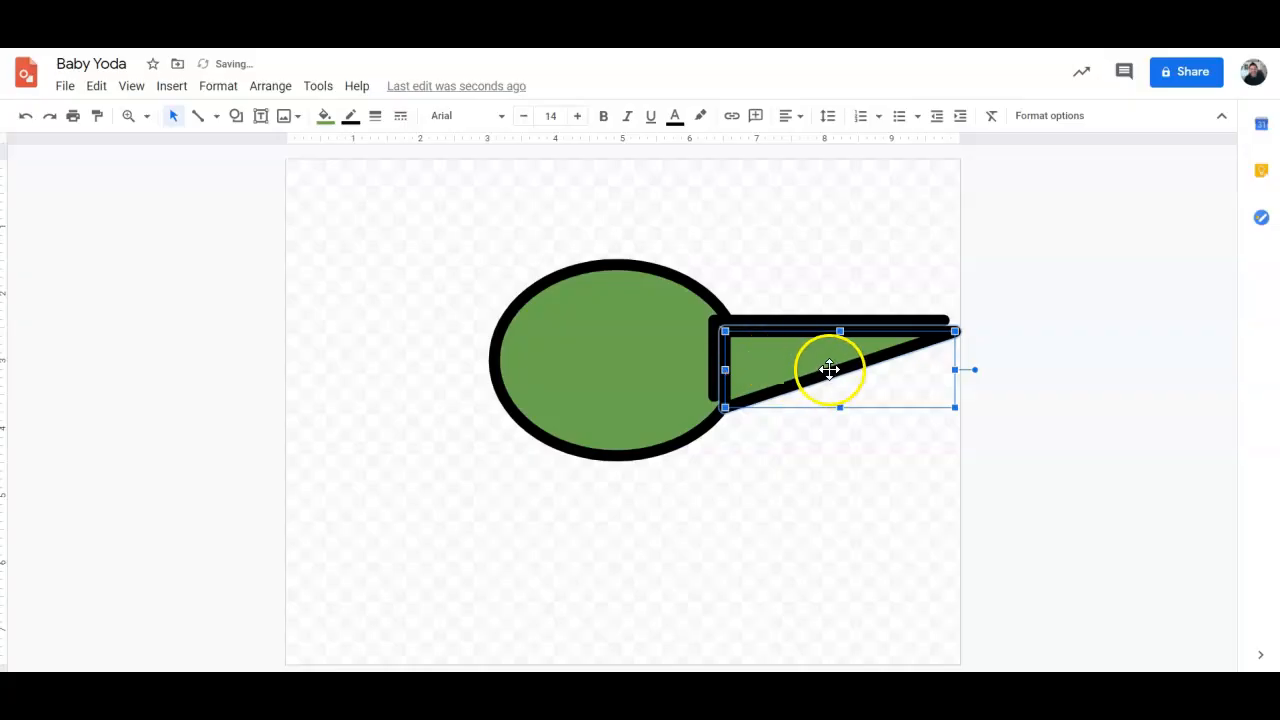
pyautogui.moveTo(829, 366); pyautogui.dragTo(843, 440)
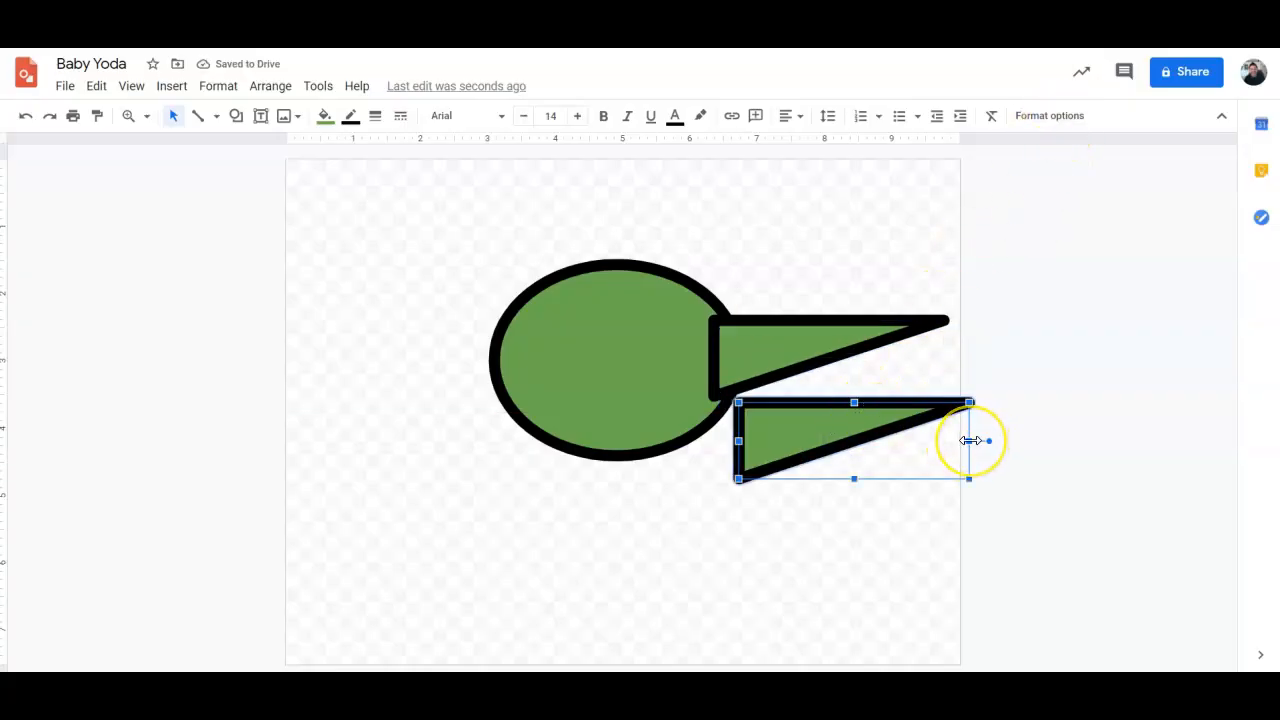
pyautogui.moveTo(804, 440); pyautogui.dragTo(463, 426)
pyautogui.moveTo(655, 432); pyautogui.dragTo(443, 345)
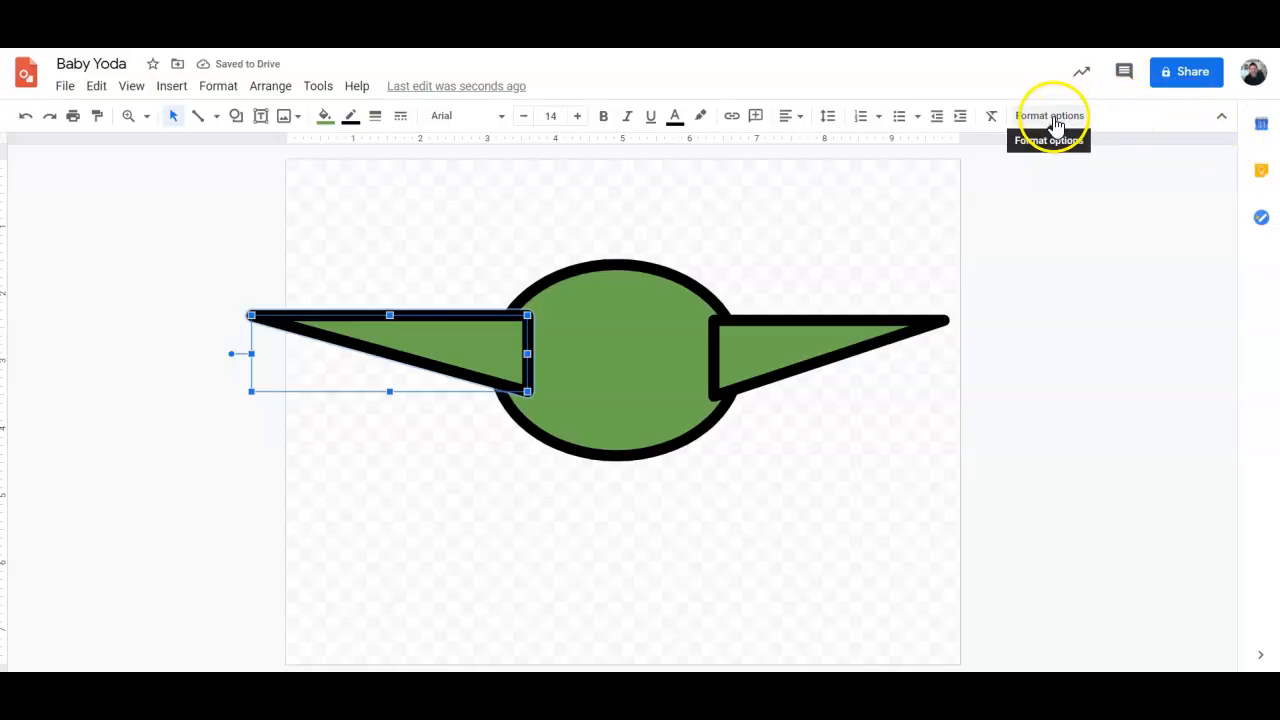
# - Open the left ear's size and rotation options and try out the 90° rotation and flip settings
pyautogui.click(1021, 130)
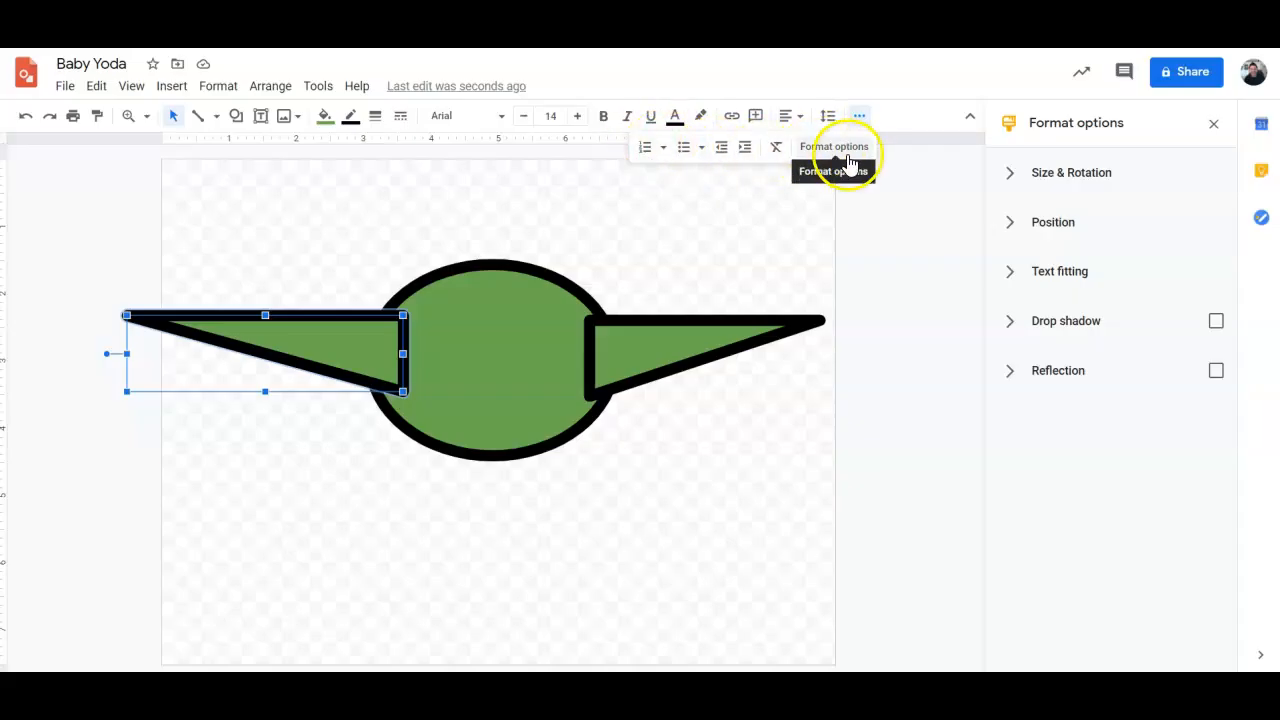
pyautogui.click(1037, 176)
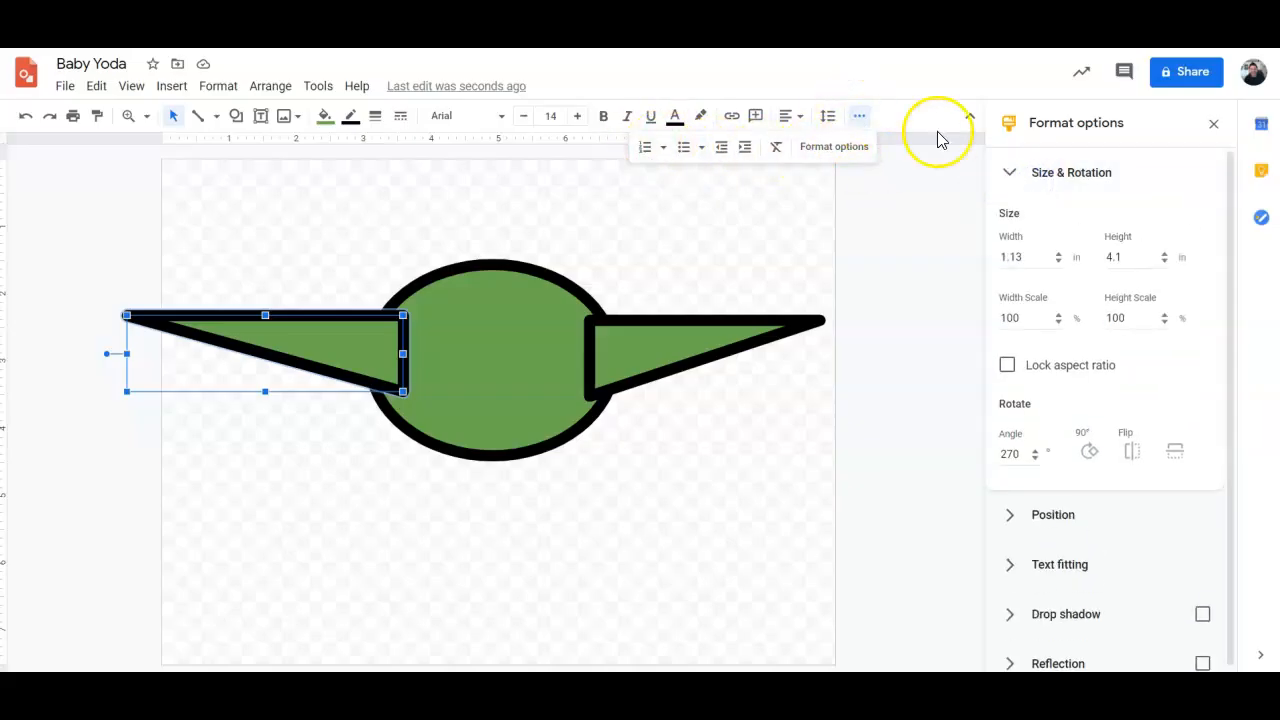
pyautogui.click(1098, 466)
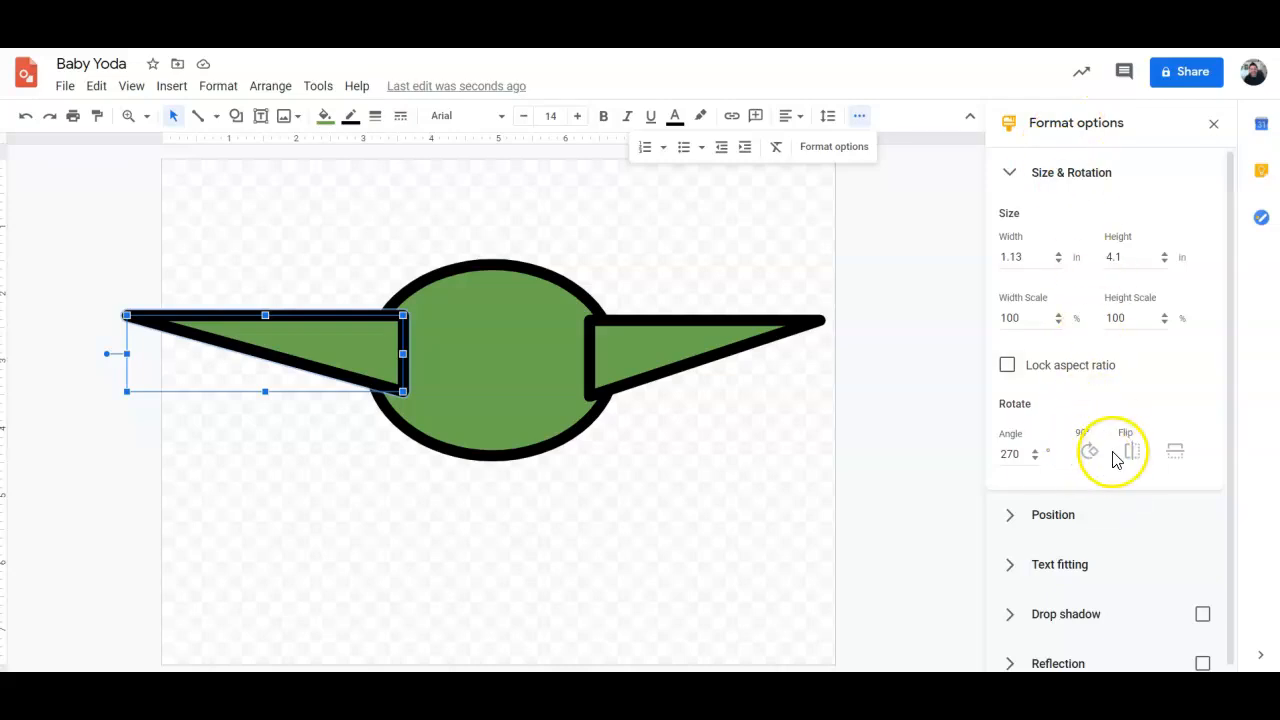
pyautogui.click(1128, 452)
pyautogui.click(1128, 453)
pyautogui.click(1128, 453)
pyautogui.click(1129, 454)
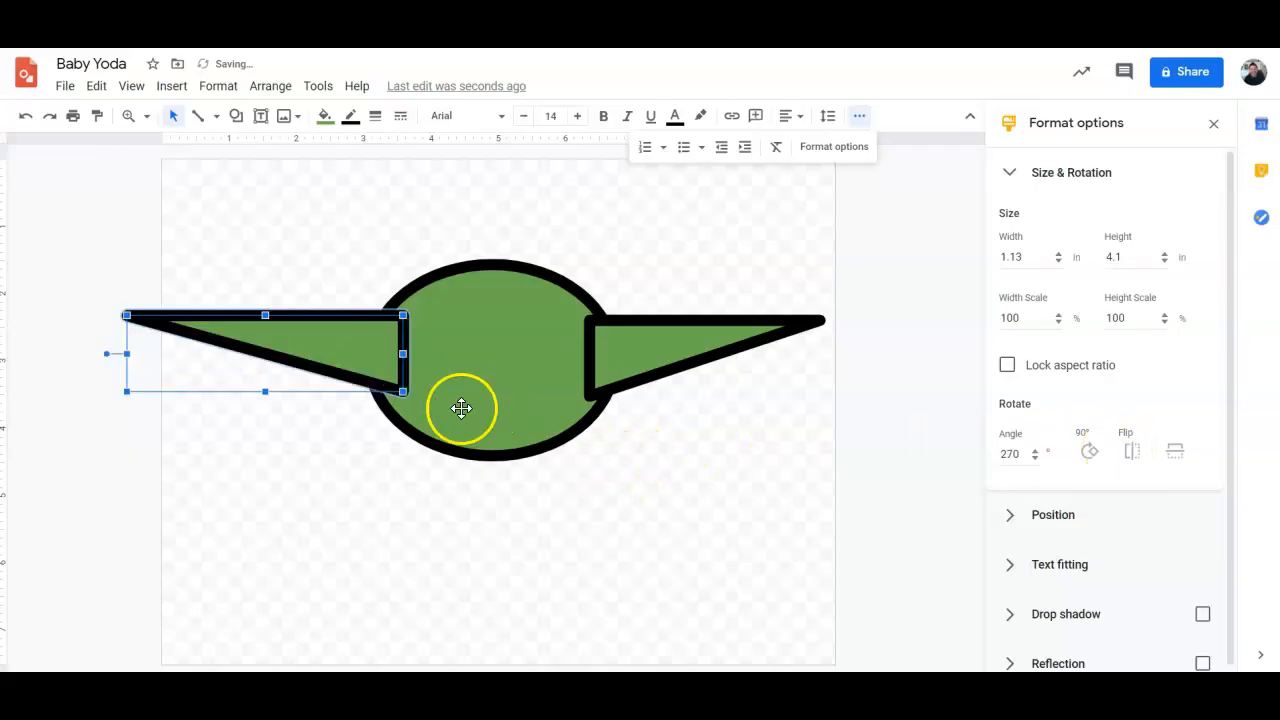
# - Shorten both ears, making the right one about 2.97 in long, and reposition them against the sides of the head
pyautogui.moveTo(363, 371); pyautogui.dragTo(356, 376)
pyautogui.moveTo(120, 358); pyautogui.dragTo(171, 359)
pyautogui.click(710, 328)
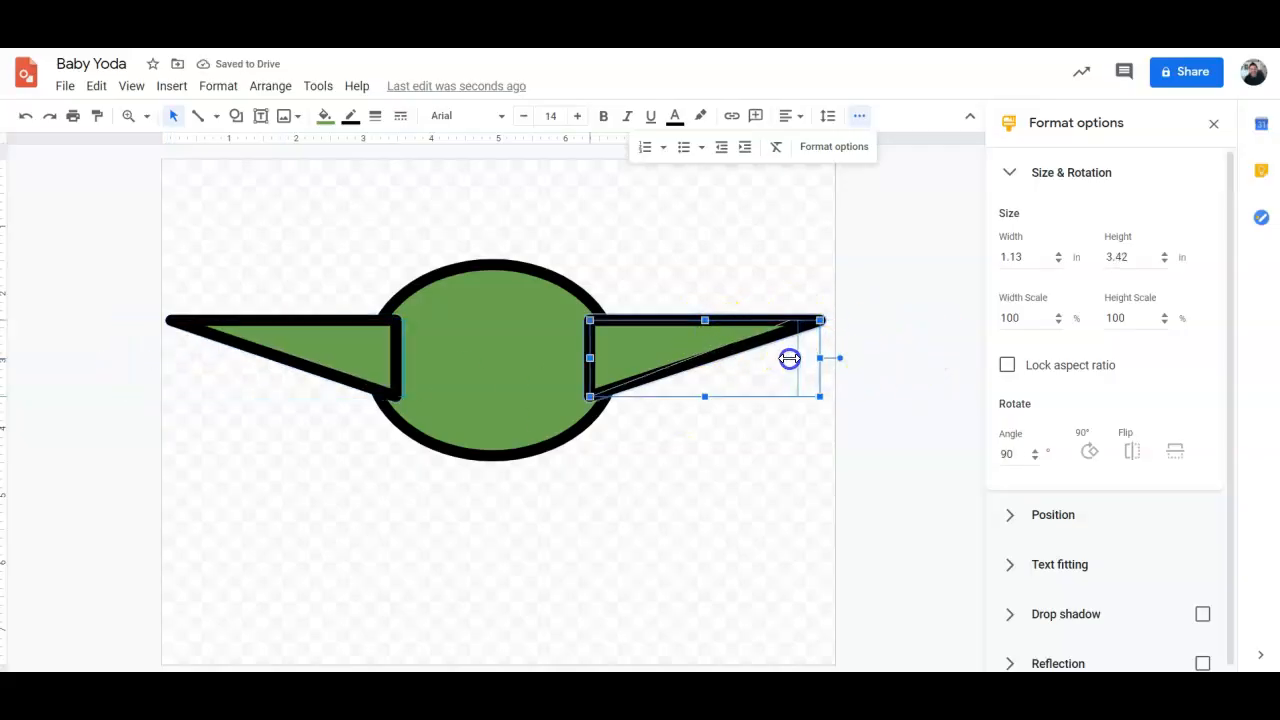
pyautogui.moveTo(790, 358); pyautogui.dragTo(791, 358)
pyautogui.click(689, 451)
pyautogui.click(323, 352)
pyautogui.moveTo(600, 369); pyautogui.dragTo(616, 349)
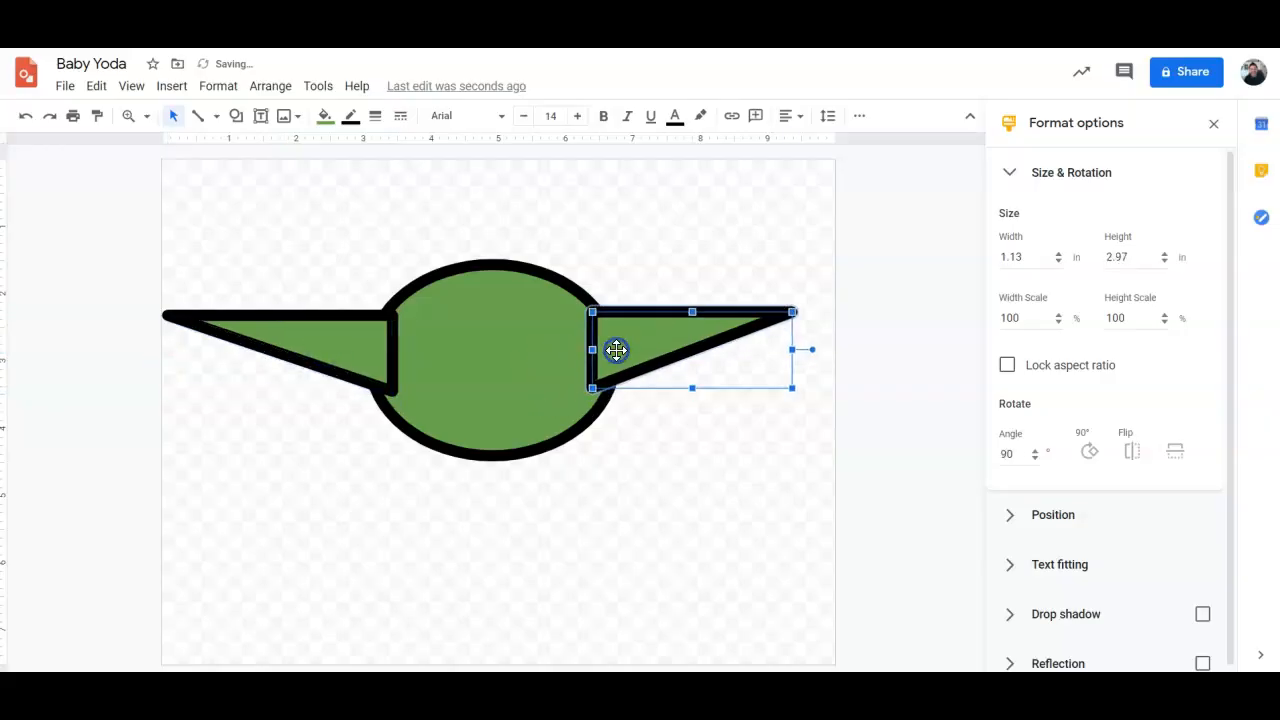
pyautogui.click(644, 266)
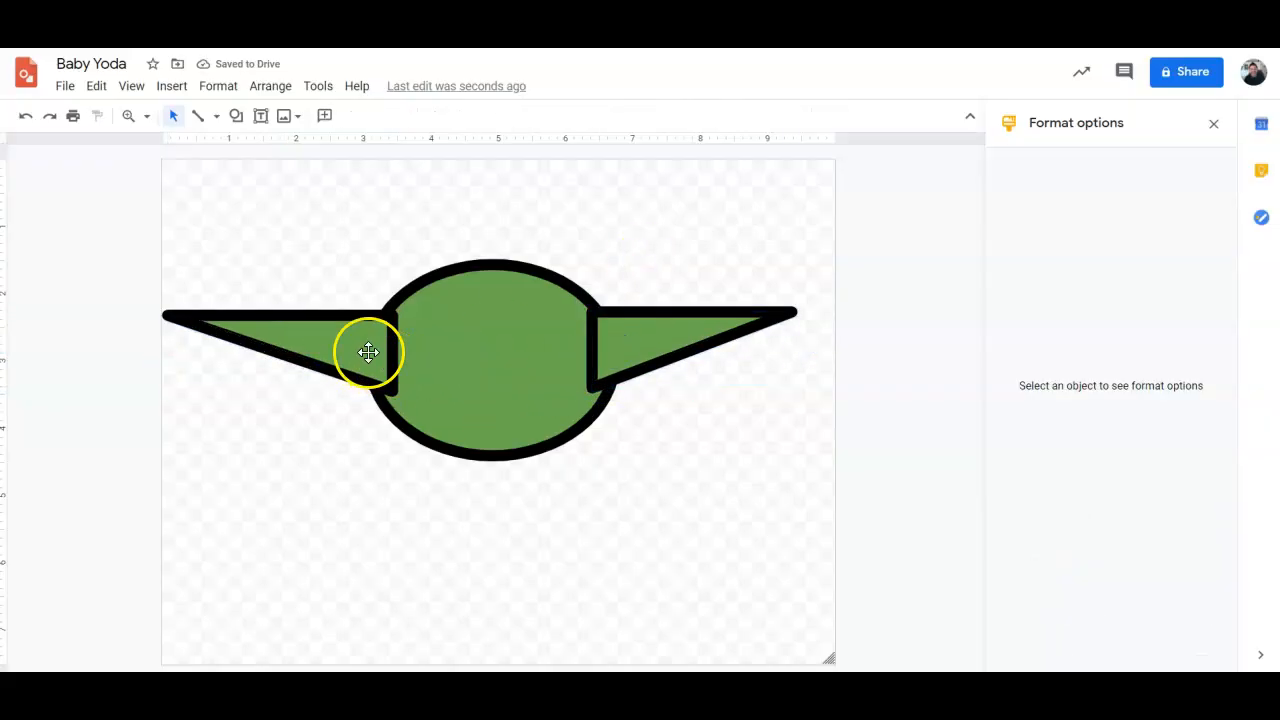
# - Make a copy of the right ear below the original and set the copy's border to transparent
pyautogui.click(655, 321)
pyautogui.moveTo(651, 396); pyautogui.dragTo(696, 392)
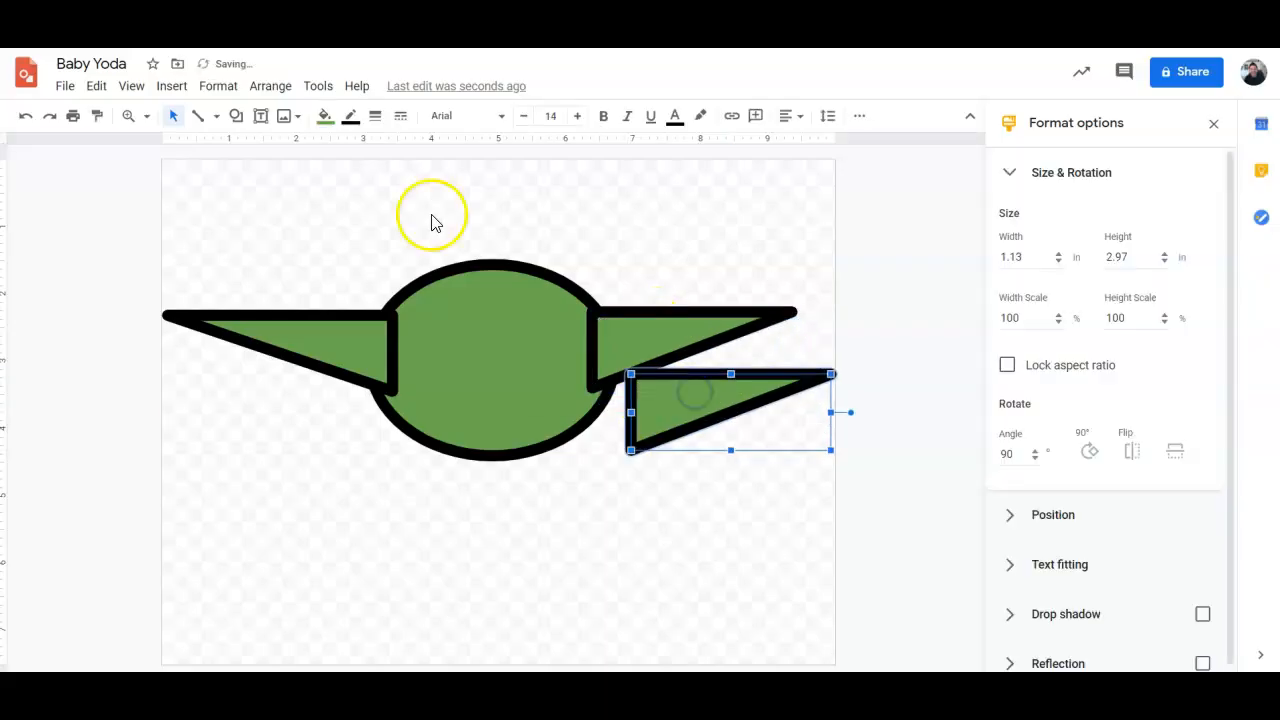
pyautogui.click(350, 116)
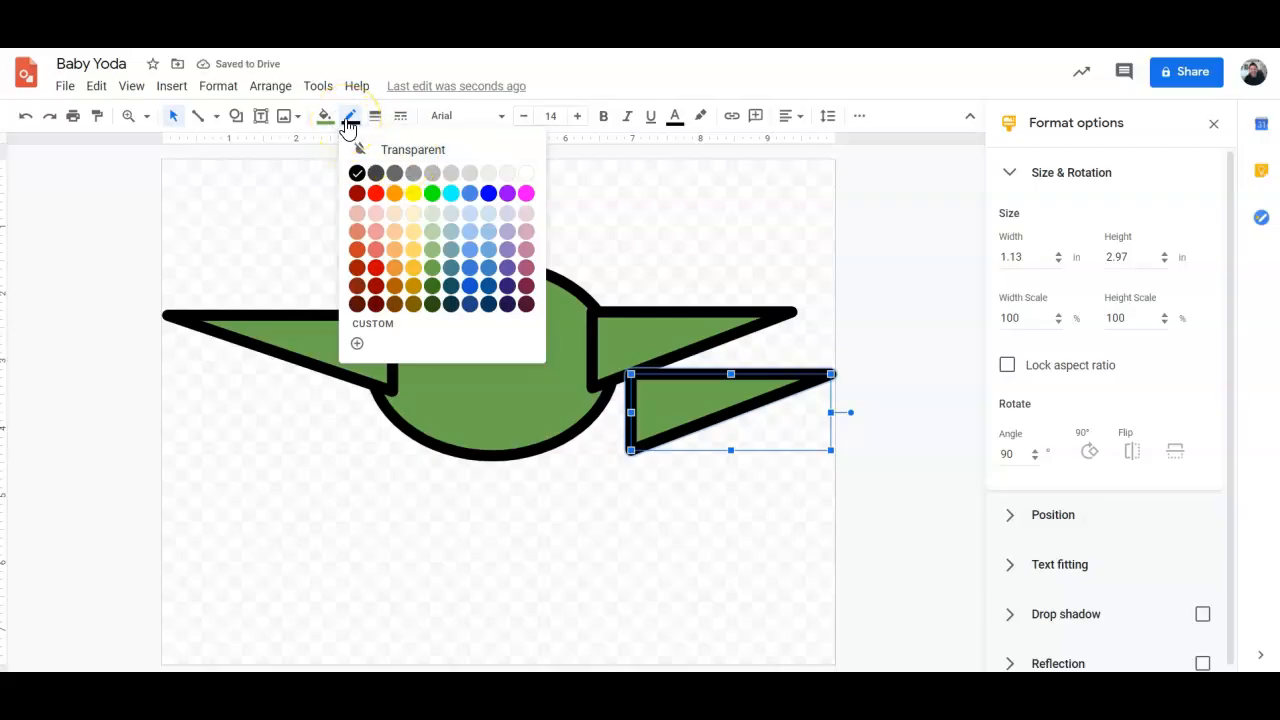
pyautogui.click(405, 149)
# - Place the borderless ear copy over the right ear to cover the outline between ear and head
pyautogui.moveTo(666, 406); pyautogui.dragTo(623, 351)
pyautogui.click(654, 427)
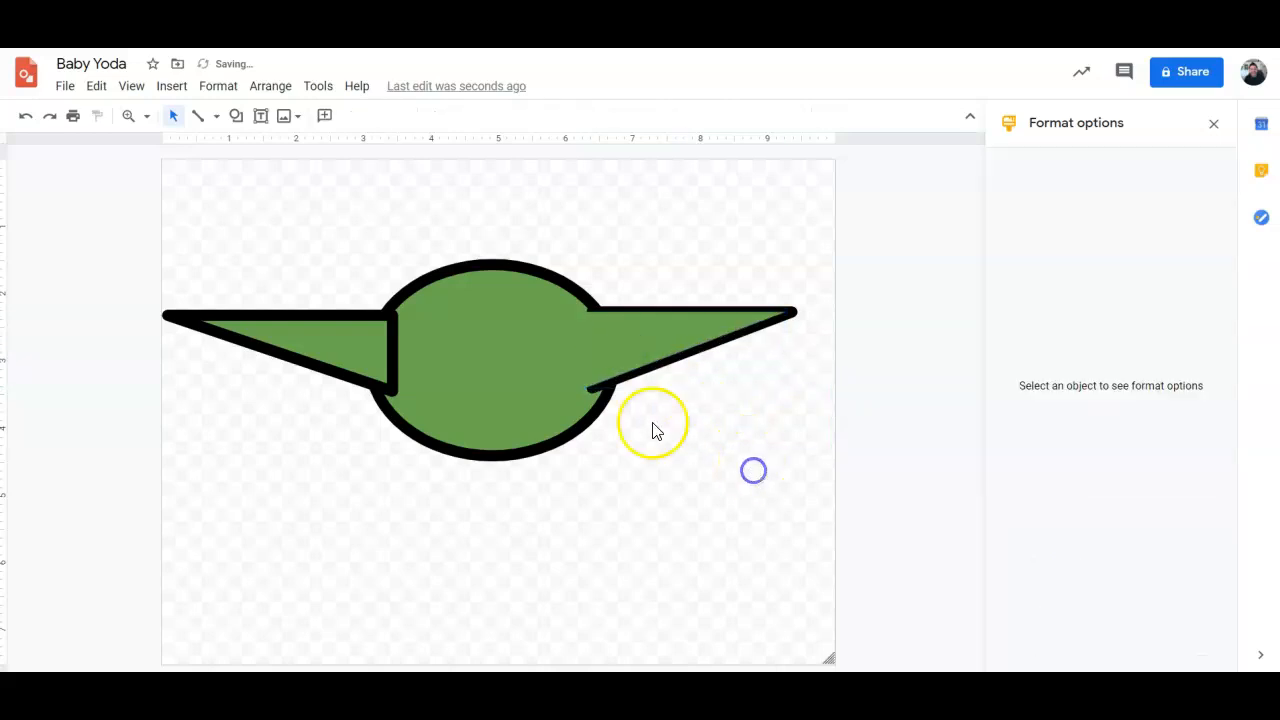
pyautogui.click(656, 330)
pyautogui.click(677, 420)
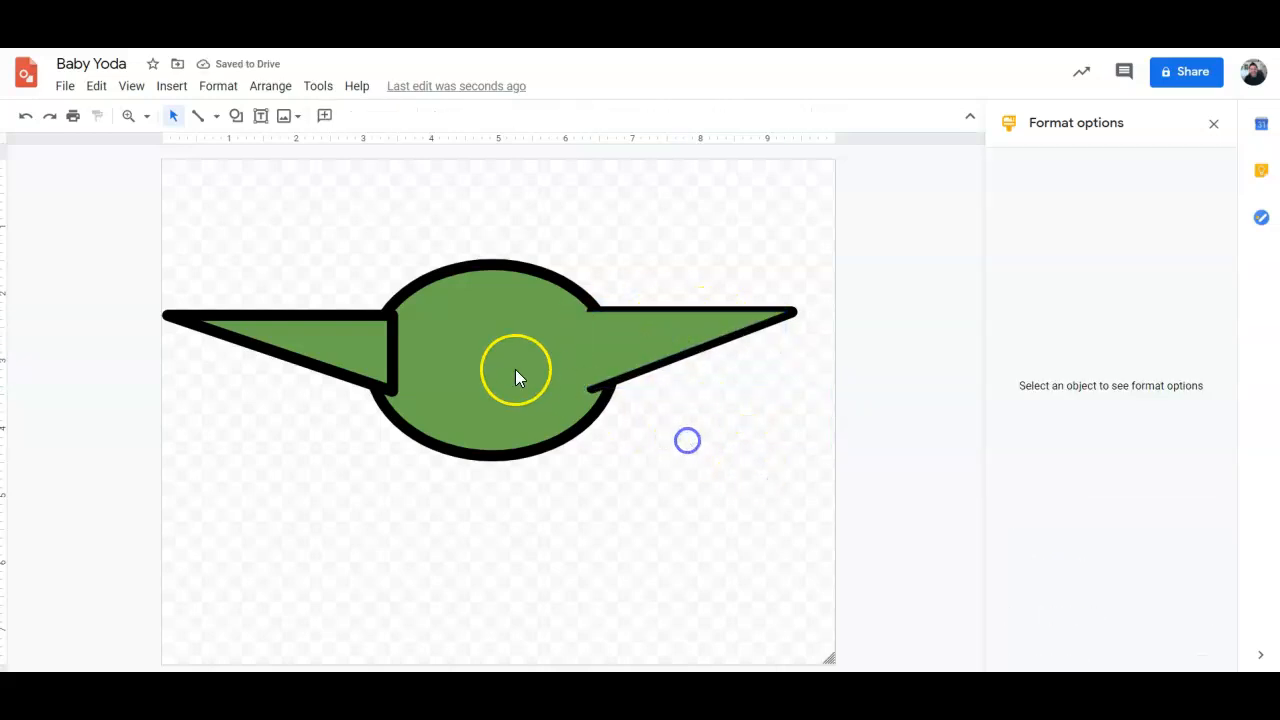
# - Duplicate the left ear, make the copy's border transparent and place it over the outline between the left ear and head
pyautogui.click(338, 337)
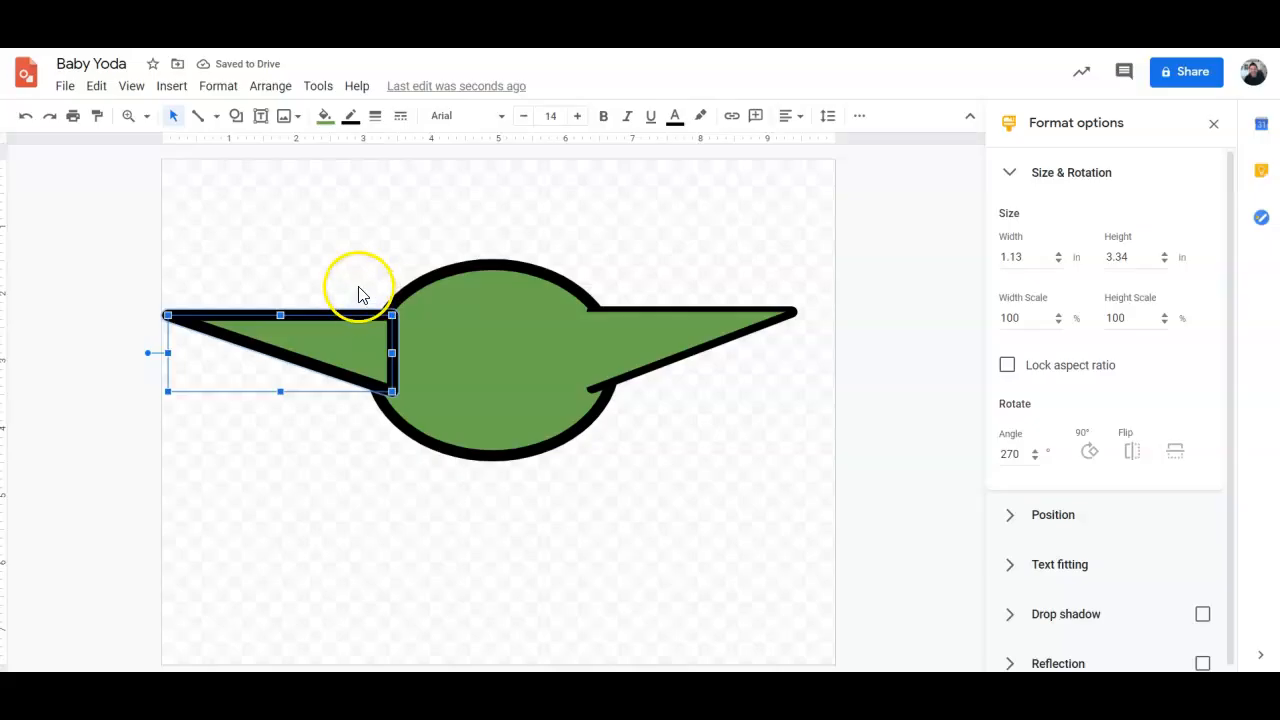
pyautogui.click(350, 115)
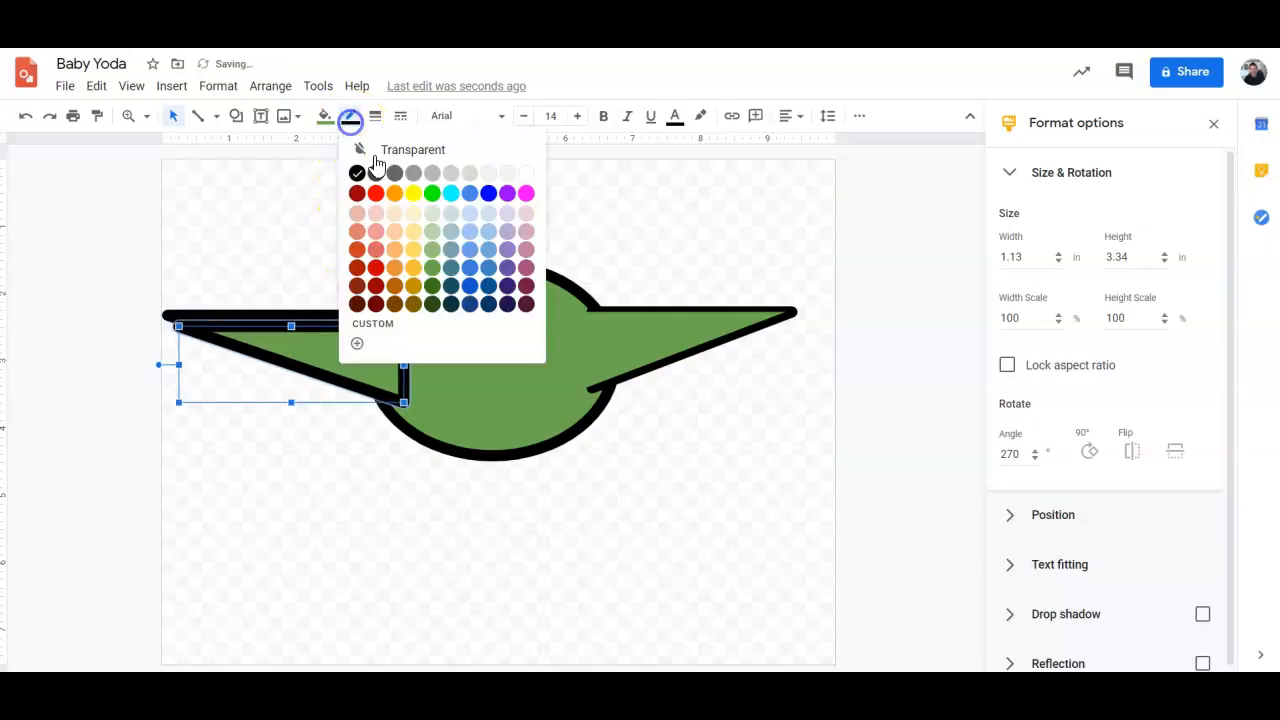
pyautogui.click(393, 153)
pyautogui.moveTo(369, 369); pyautogui.dragTo(374, 357)
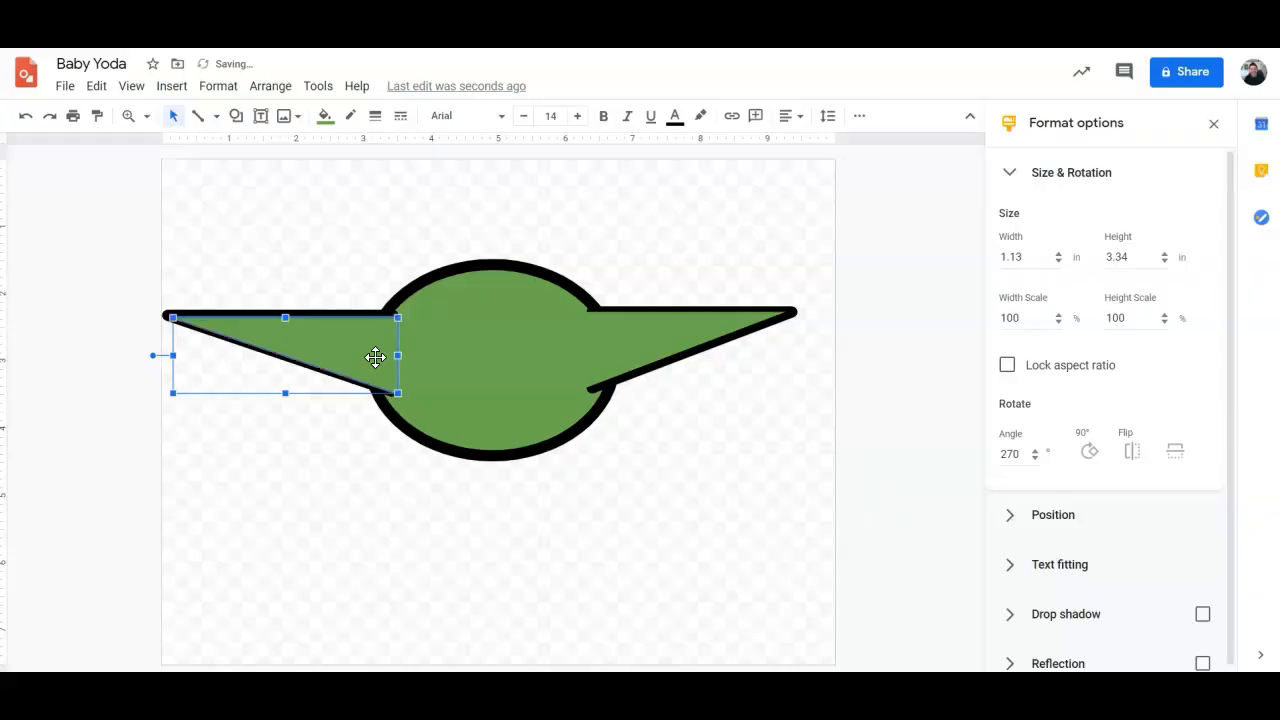
pyautogui.click(357, 268)
# - Duplicate the head oval, make the copy's border transparent and align it over the original to cover the inner ear outlines
pyautogui.click(474, 308)
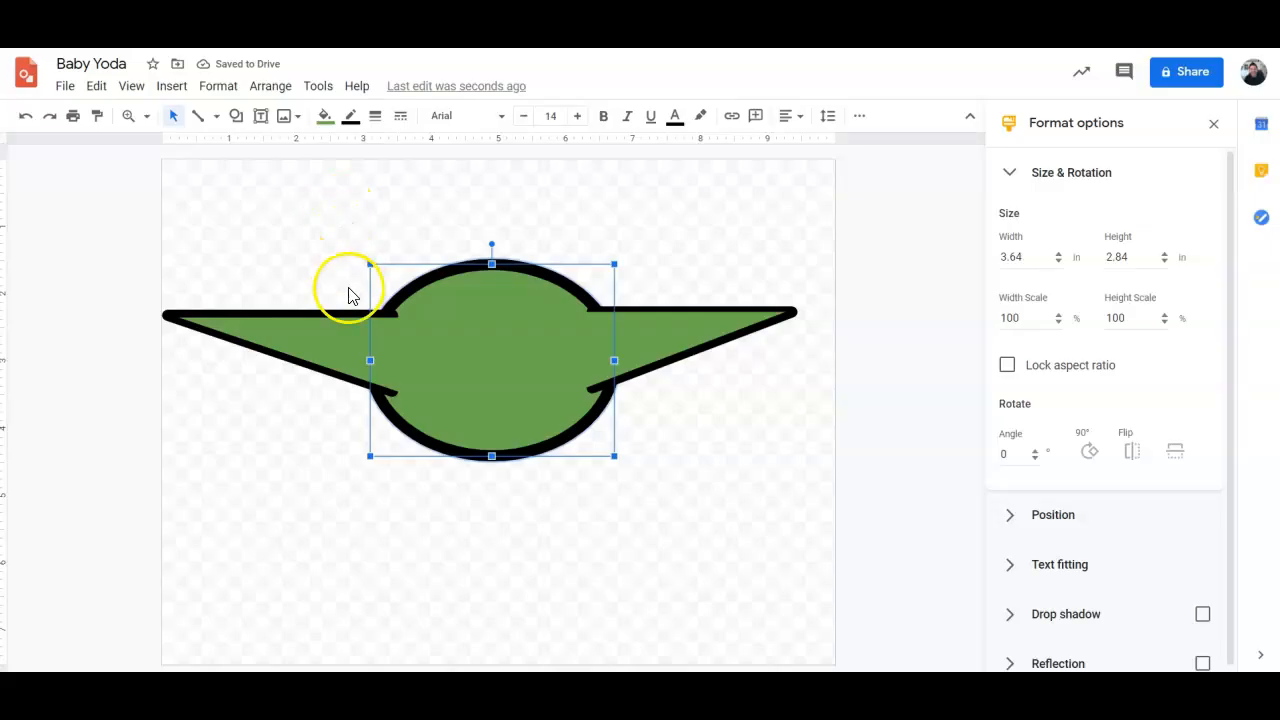
pyautogui.hotkey('ctrl', 'd')
pyautogui.click(349, 117)
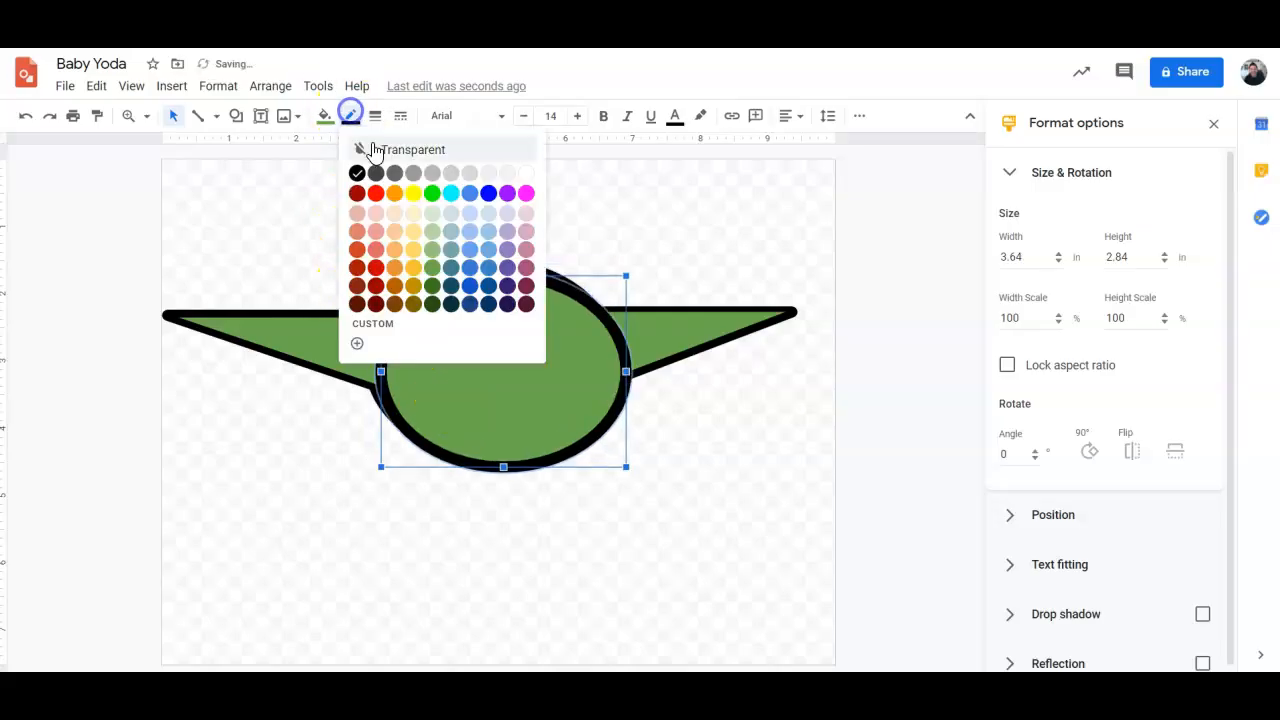
pyautogui.click(370, 149)
pyautogui.moveTo(486, 360); pyautogui.dragTo(484, 355)
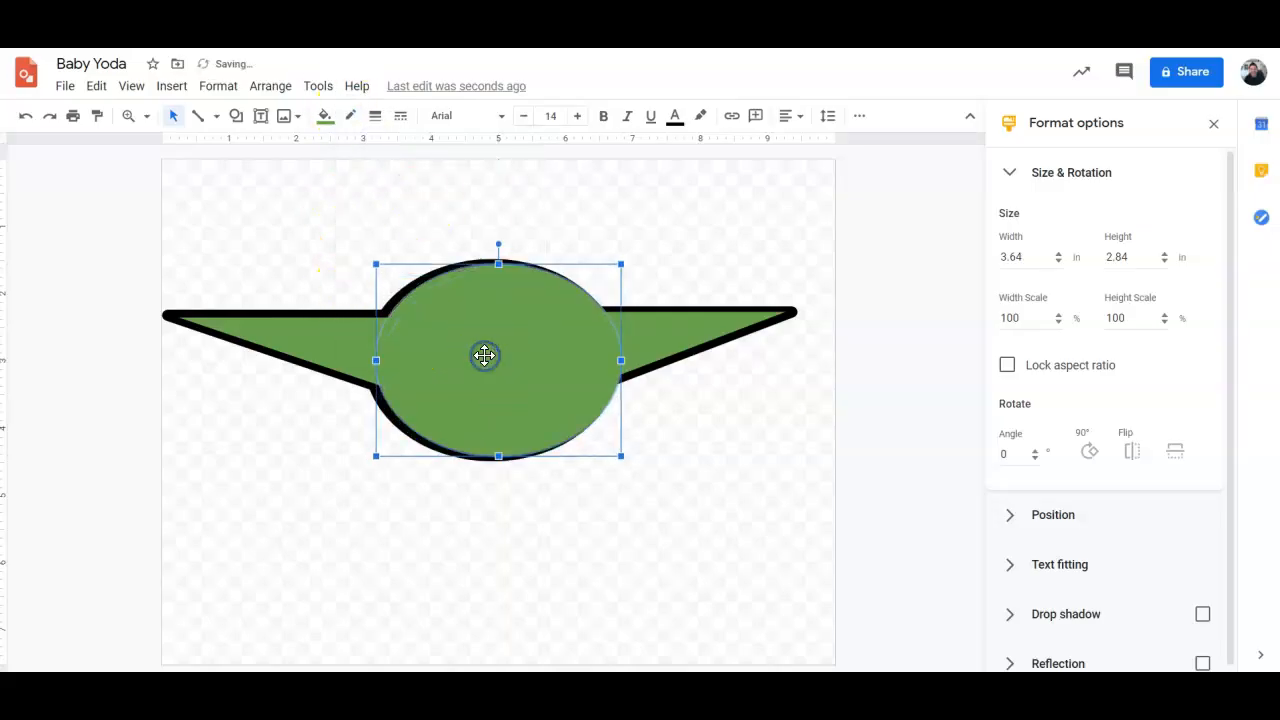
pyautogui.press('Left')
pyautogui.press('Left')
pyautogui.press('Left')
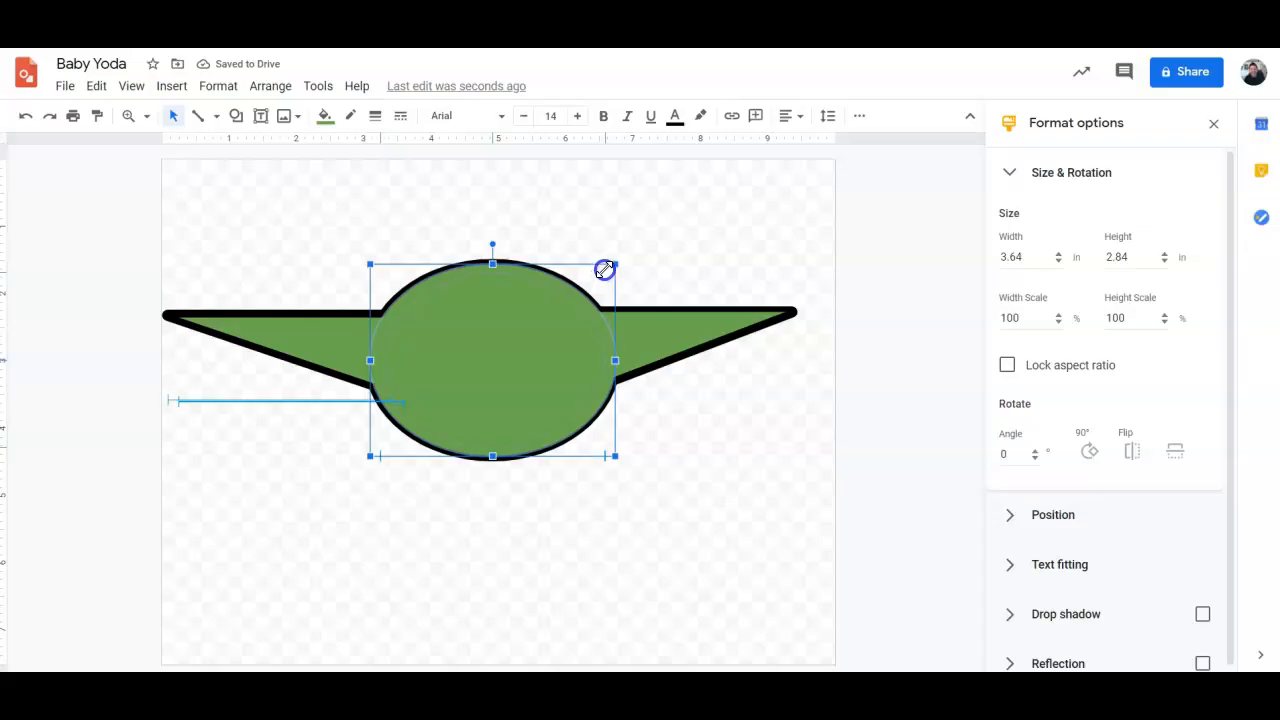
pyautogui.click(678, 252)
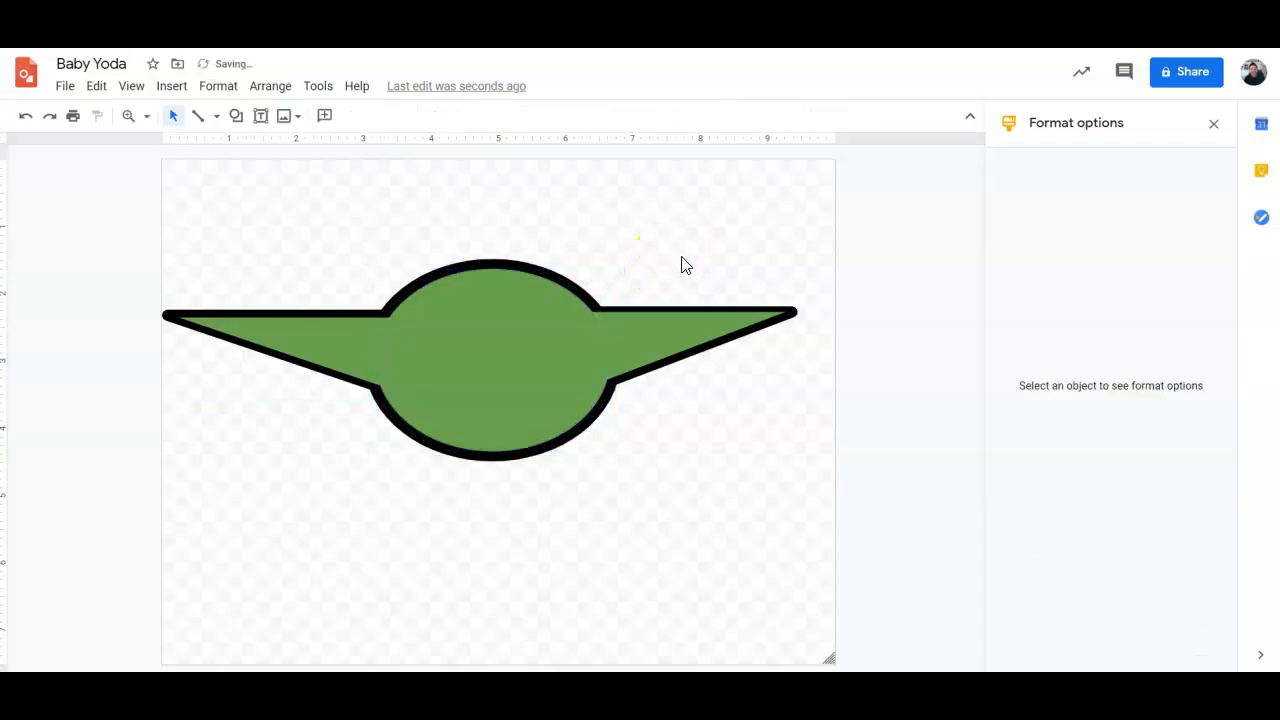
# - Select all the head and ear shapes and group them into one object
pyautogui.moveTo(223, 194); pyautogui.dragTo(740, 565)
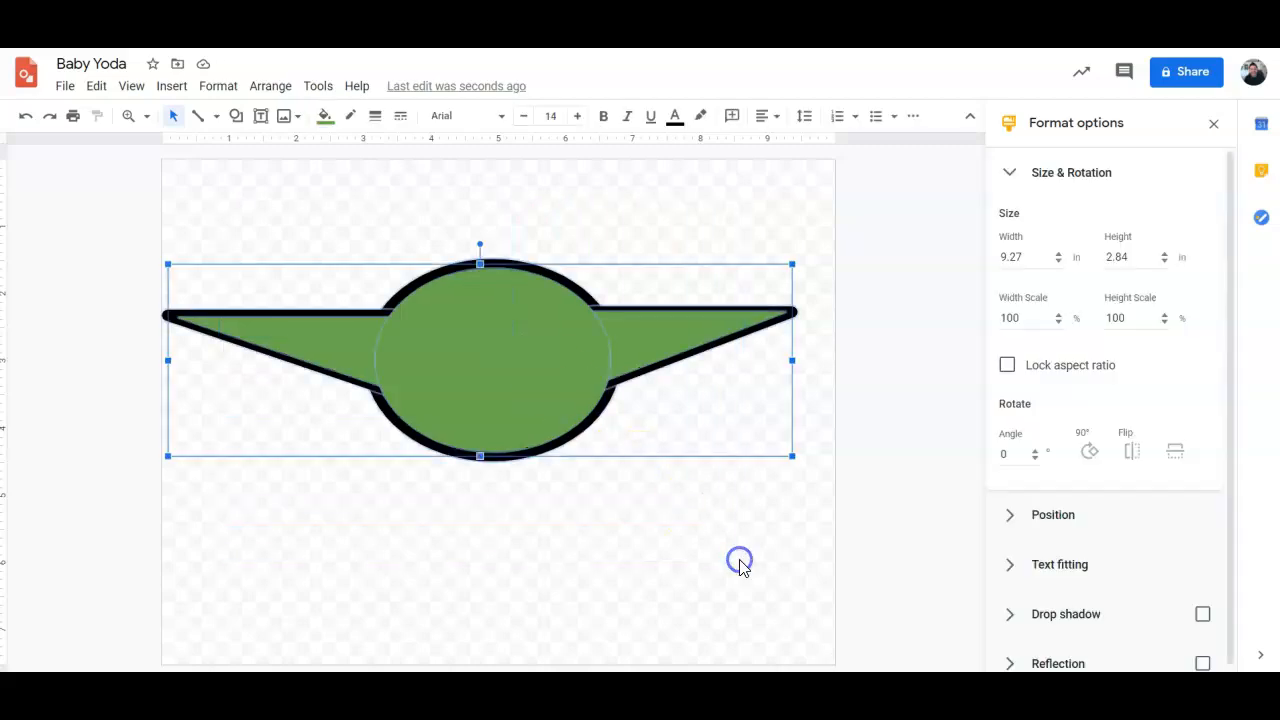
pyautogui.rightClick(487, 352)
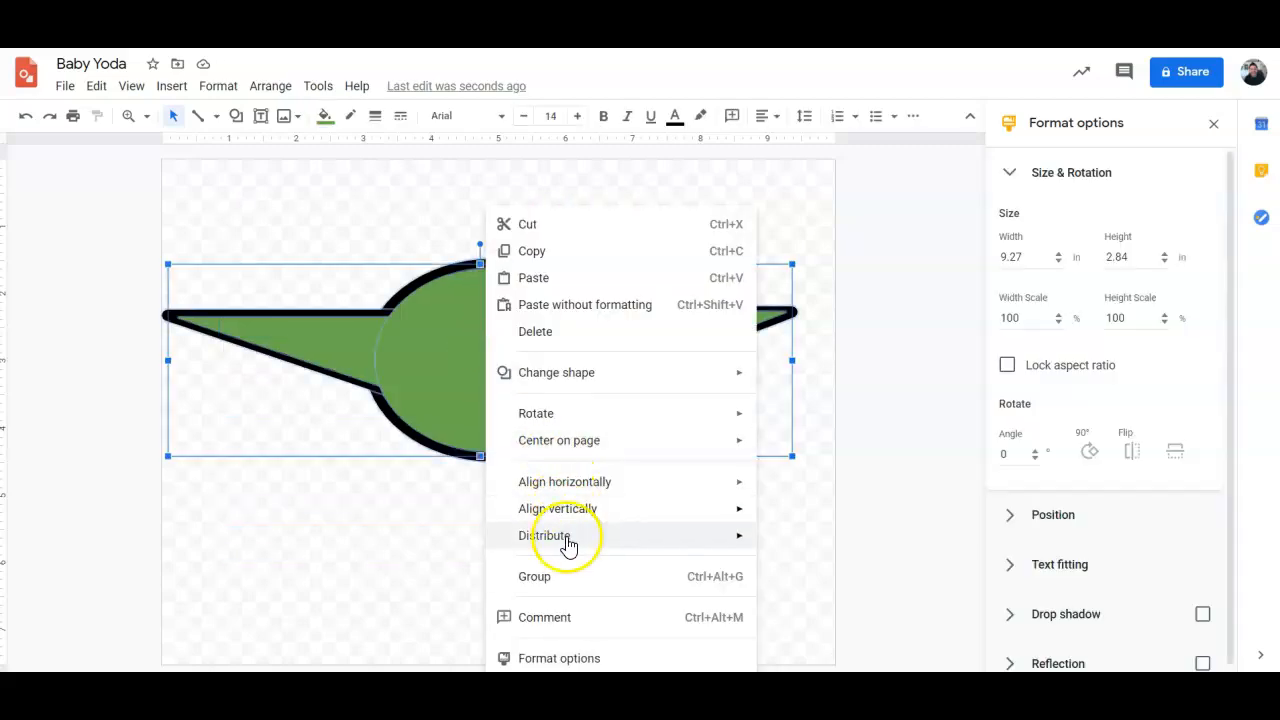
pyautogui.click(559, 576)
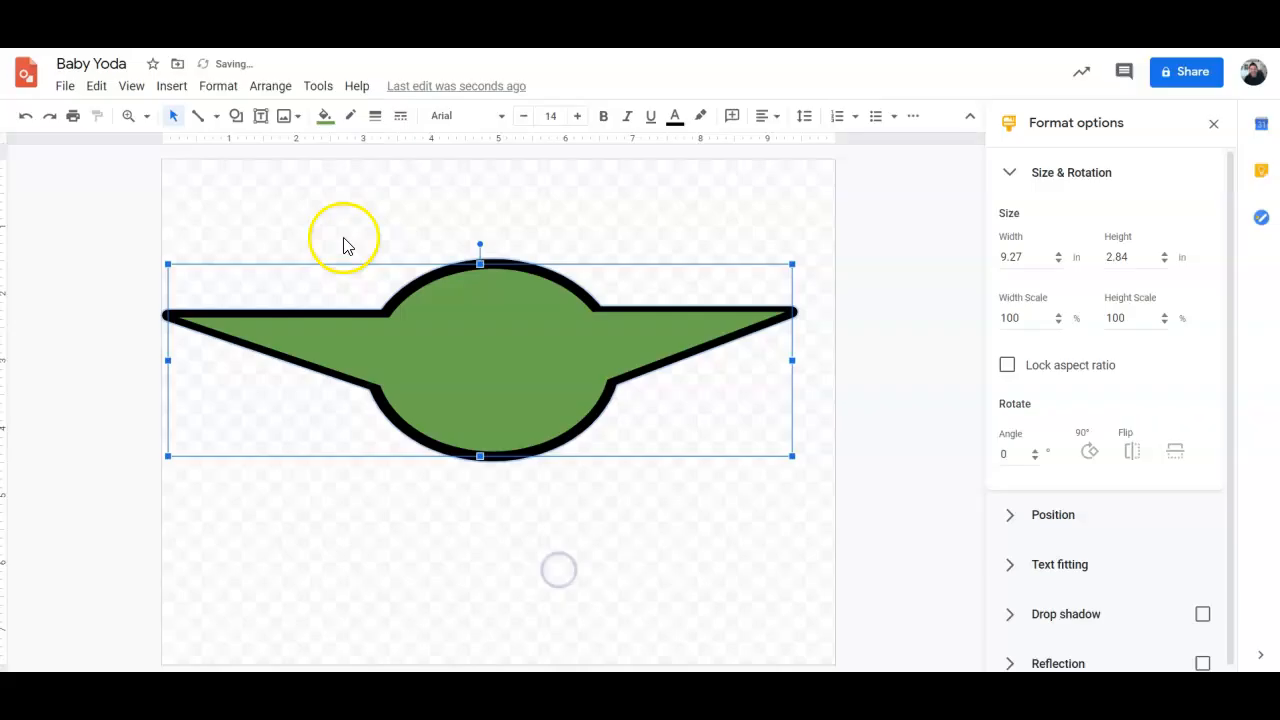
pyautogui.click(278, 88)
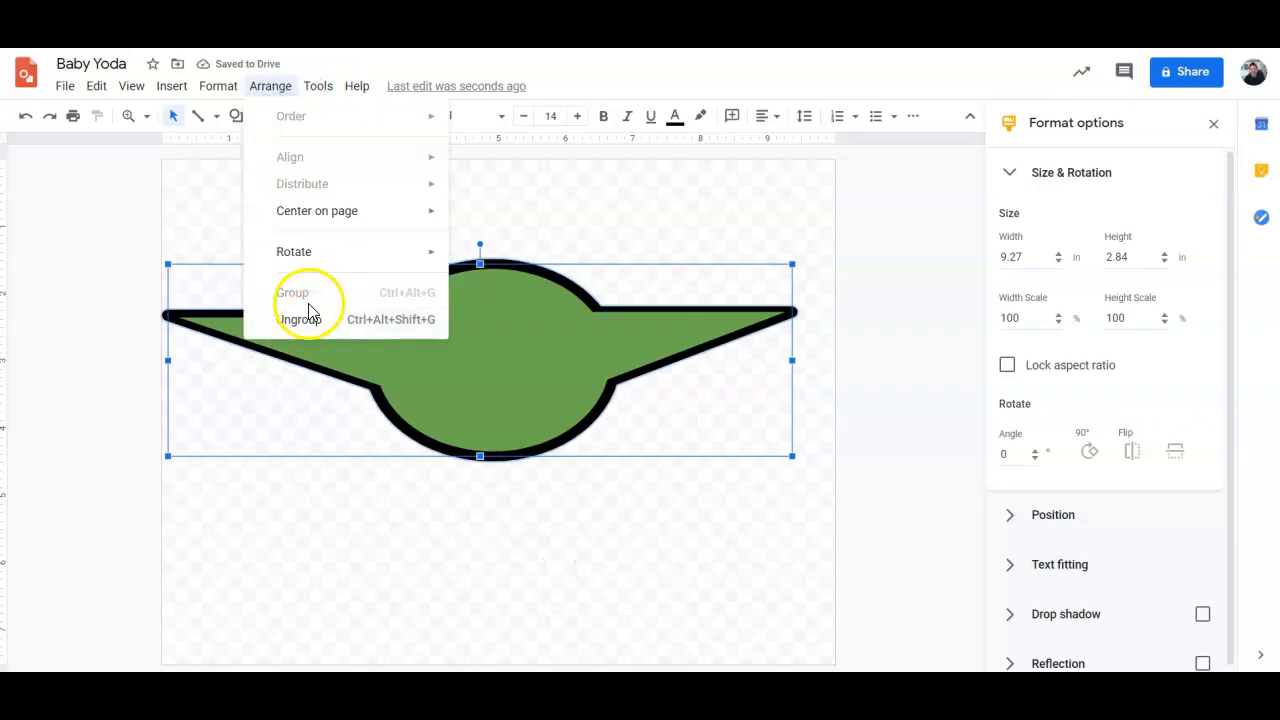
pyautogui.click(566, 510)
# - Shrink the head group to about 8.28 by 2.54 in, keeping it within the canvas
pyautogui.moveTo(543, 371); pyautogui.dragTo(580, 349)
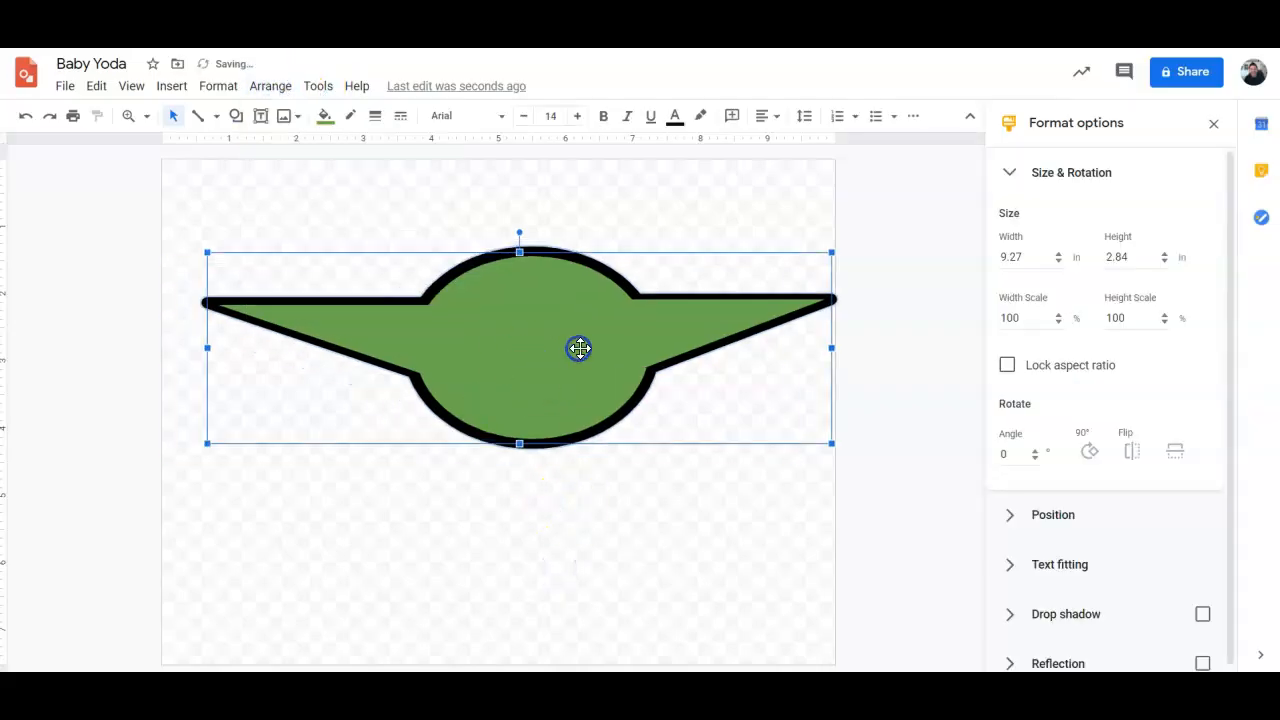
pyautogui.moveTo(830, 255); pyautogui.dragTo(771, 250)
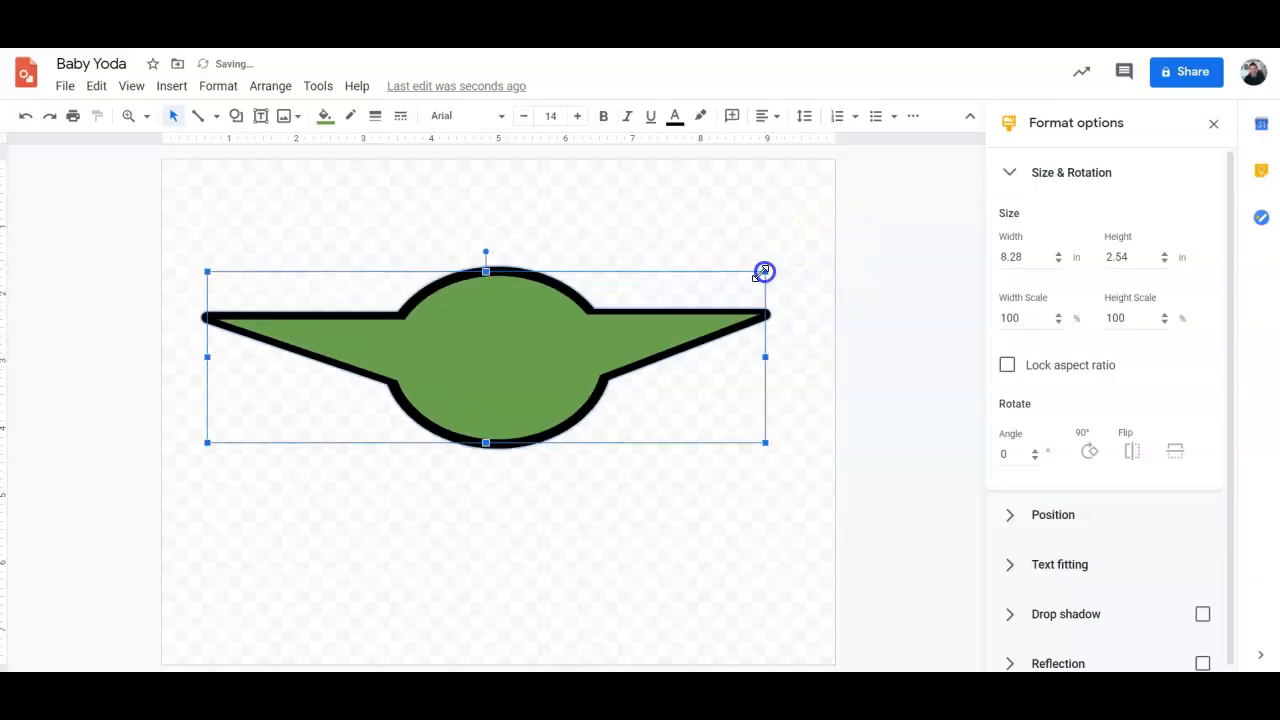
pyautogui.click(624, 502)
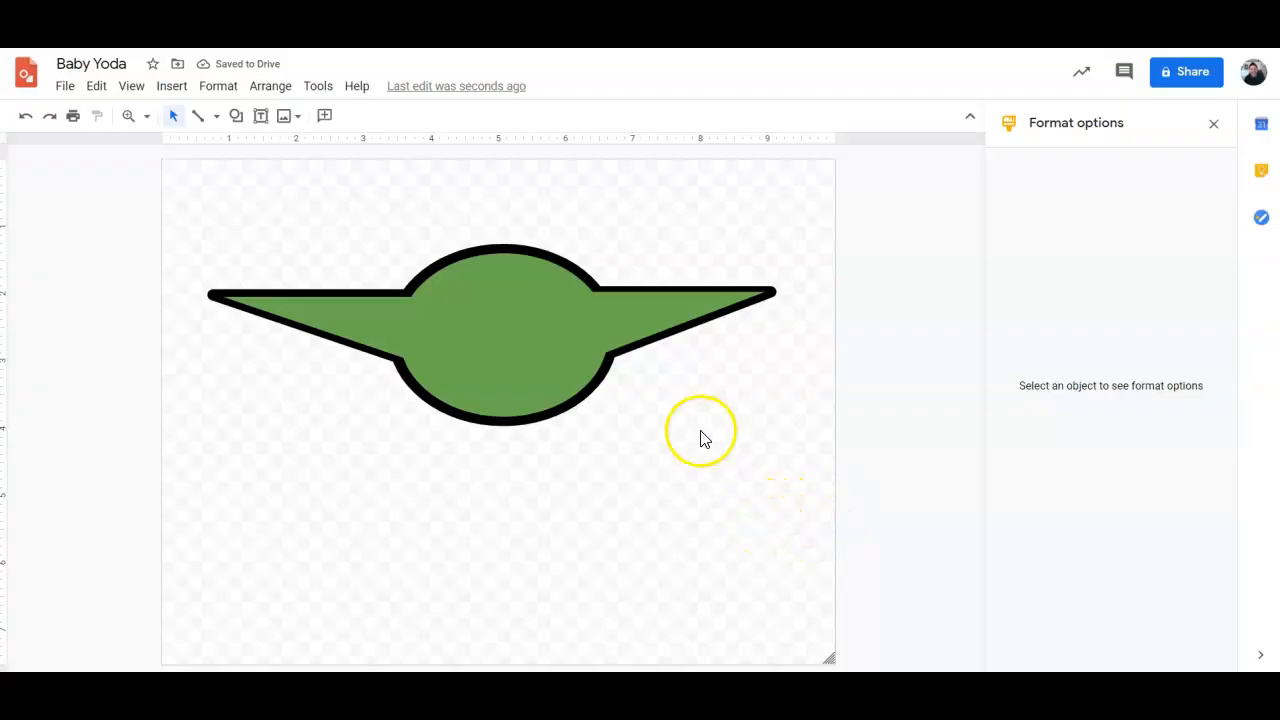
# - Reposition the head group at the horizontal middle of the canvas, leaving room below it for the body
pyautogui.click(570, 348)
pyautogui.moveTo(570, 348); pyautogui.dragTo(574, 343)
pyautogui.click(657, 556)
pyautogui.moveTo(533, 410); pyautogui.dragTo(534, 394)
pyautogui.click(577, 495)
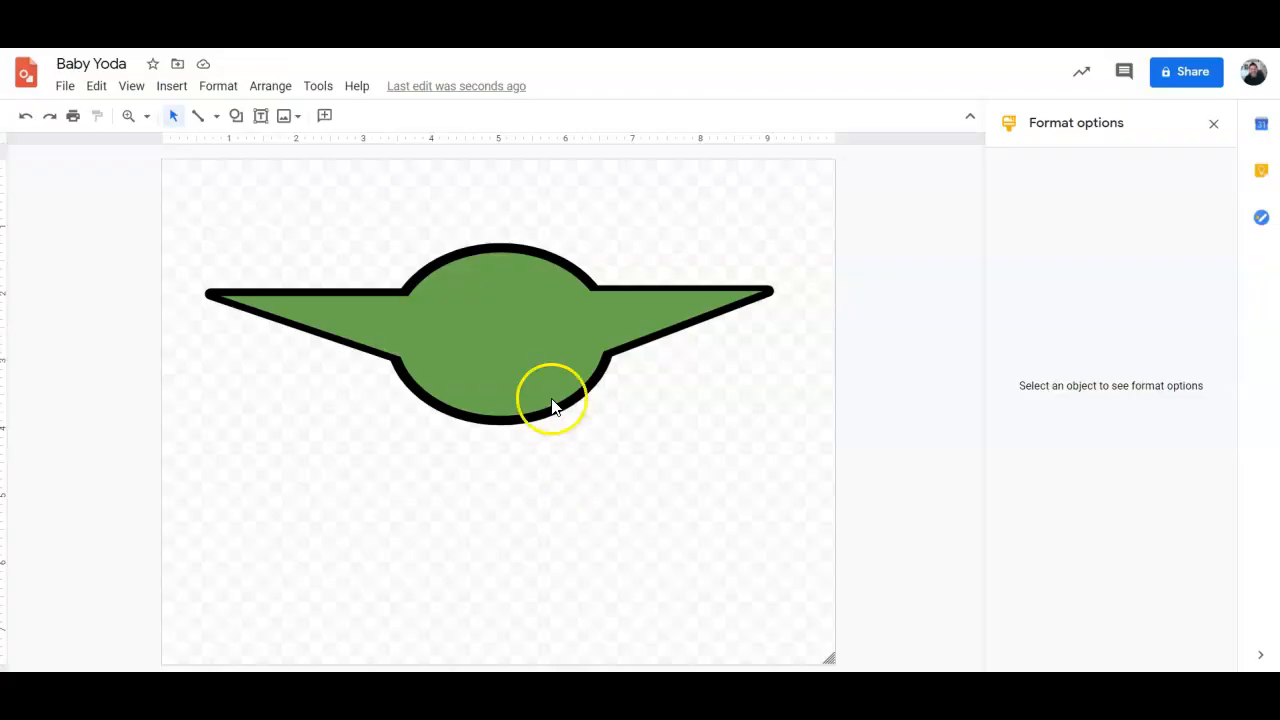
pyautogui.moveTo(528, 397); pyautogui.dragTo(531, 389)
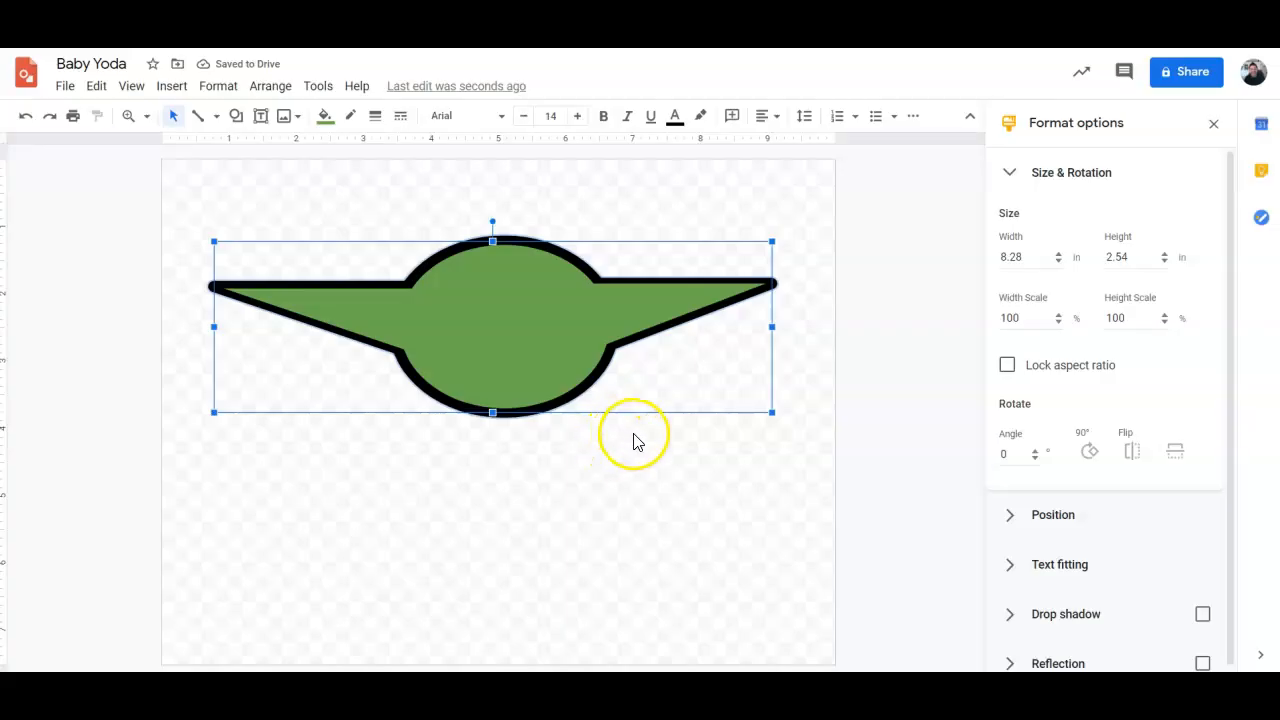
pyautogui.click(672, 462)
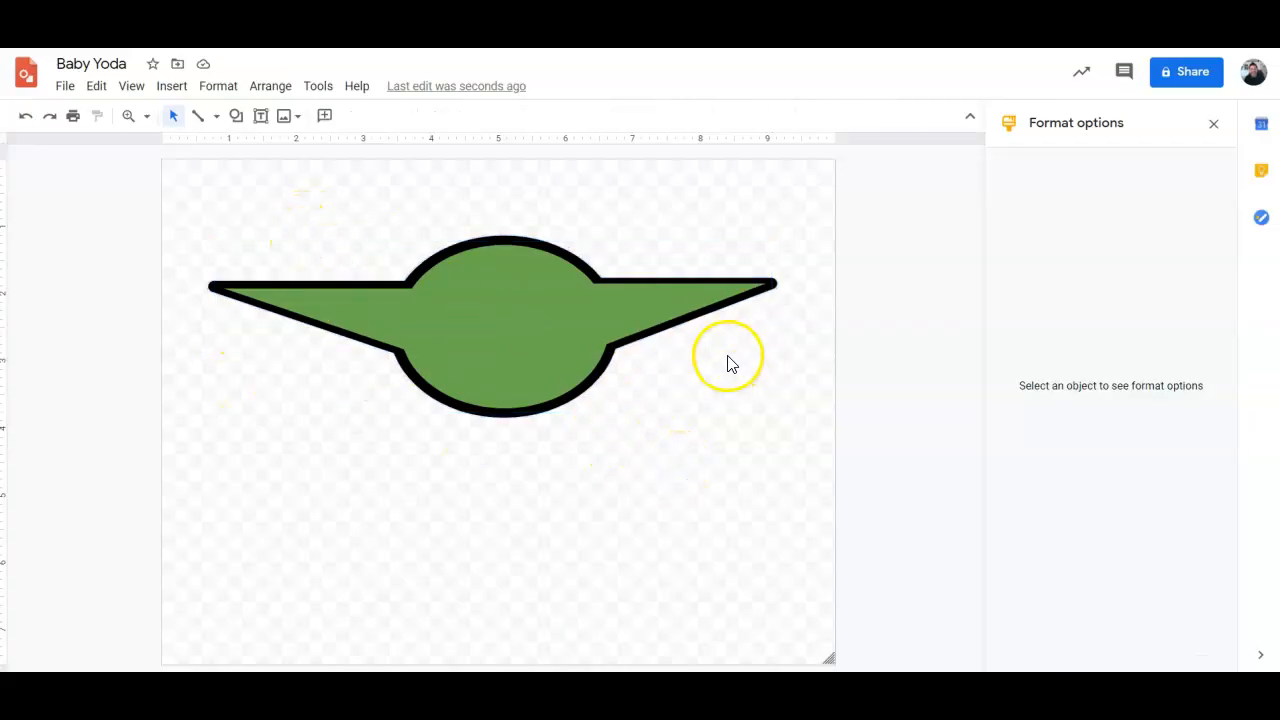
pyautogui.moveTo(540, 344); pyautogui.dragTo(528, 371)
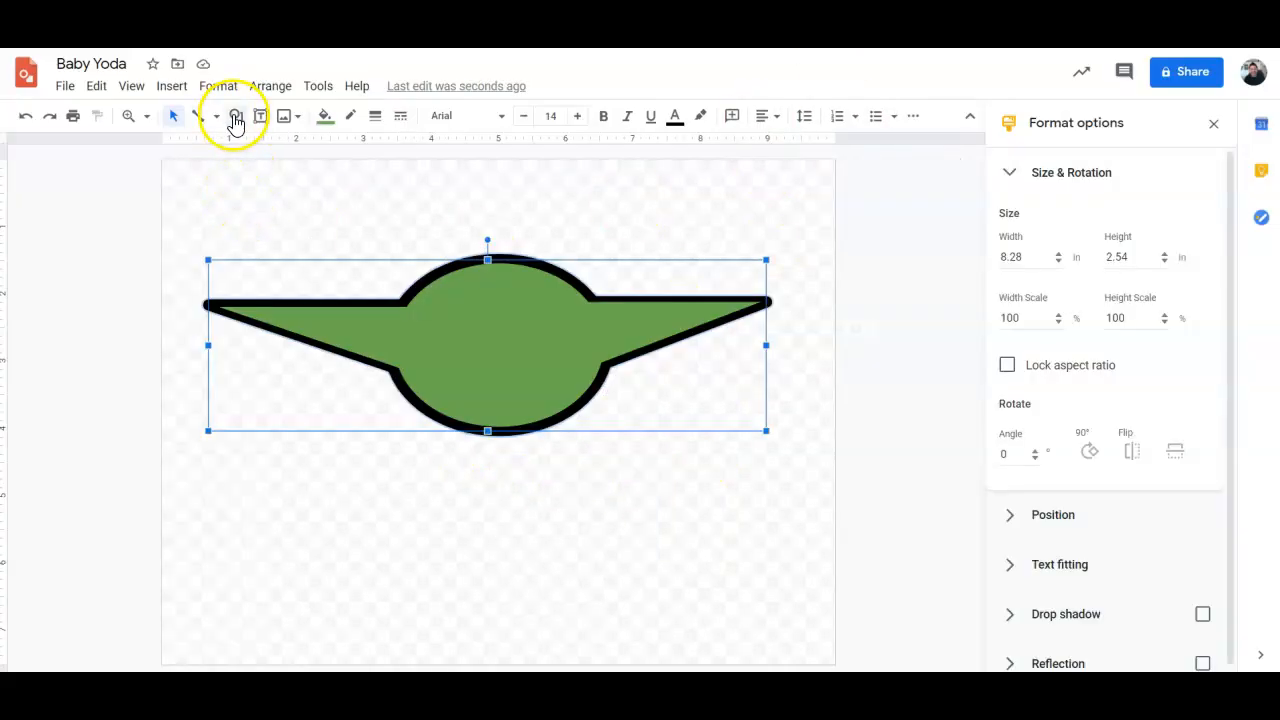
# - Draw a rounded rectangle about 2.79 by 2.48 in for the body and center it under the head, overlapping the chin
pyautogui.click(236, 120)
pyautogui.moveTo(285, 146)
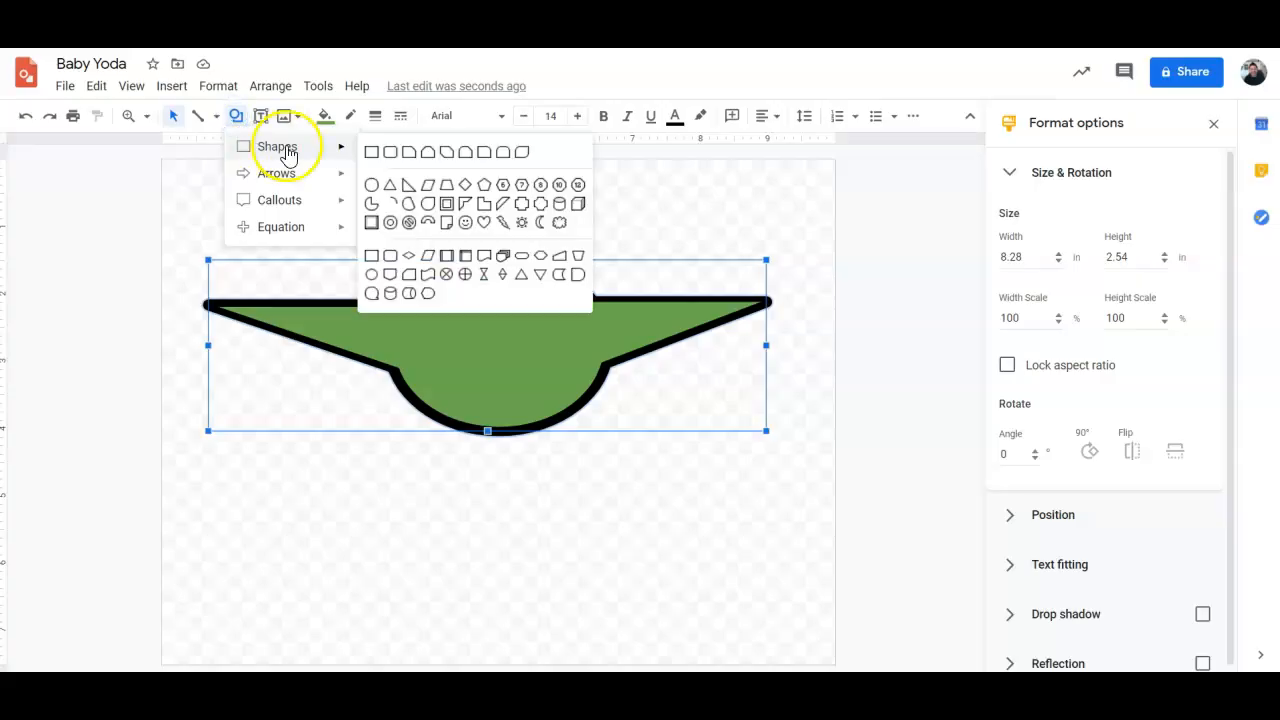
pyautogui.click(391, 155)
pyautogui.moveTo(420, 405); pyautogui.dragTo(607, 570)
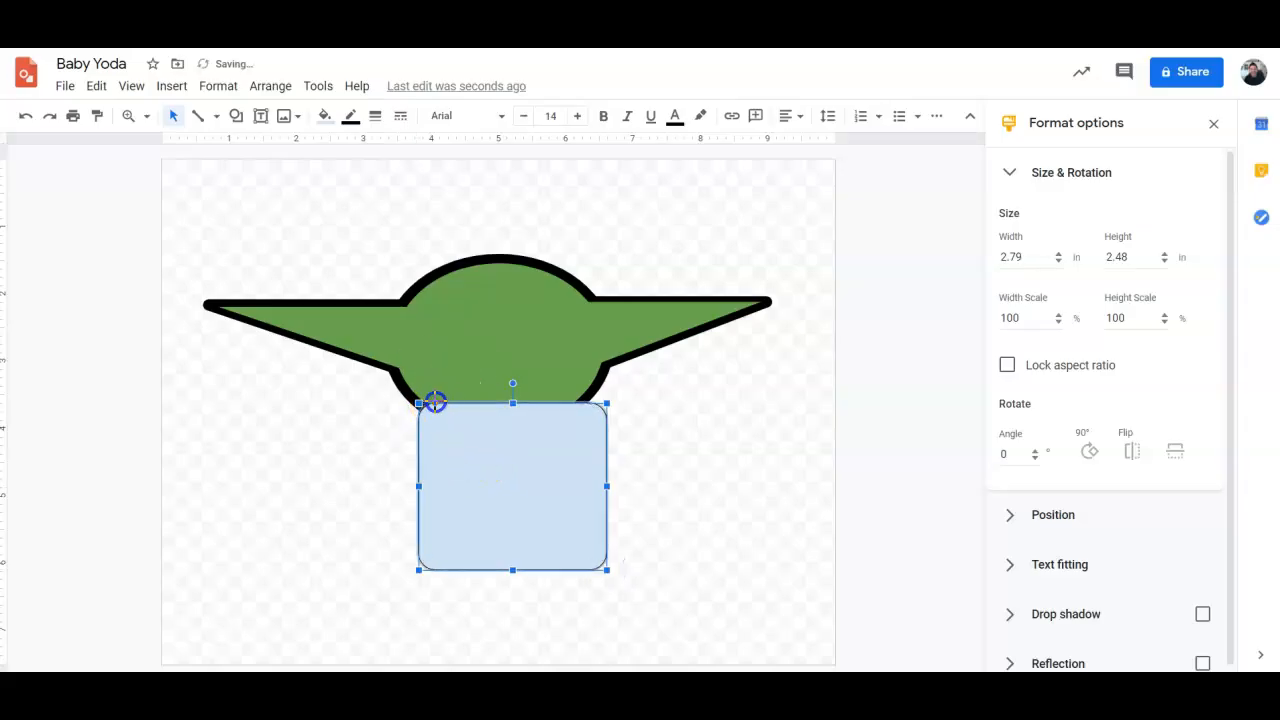
pyautogui.moveTo(455, 435); pyautogui.dragTo(449, 436)
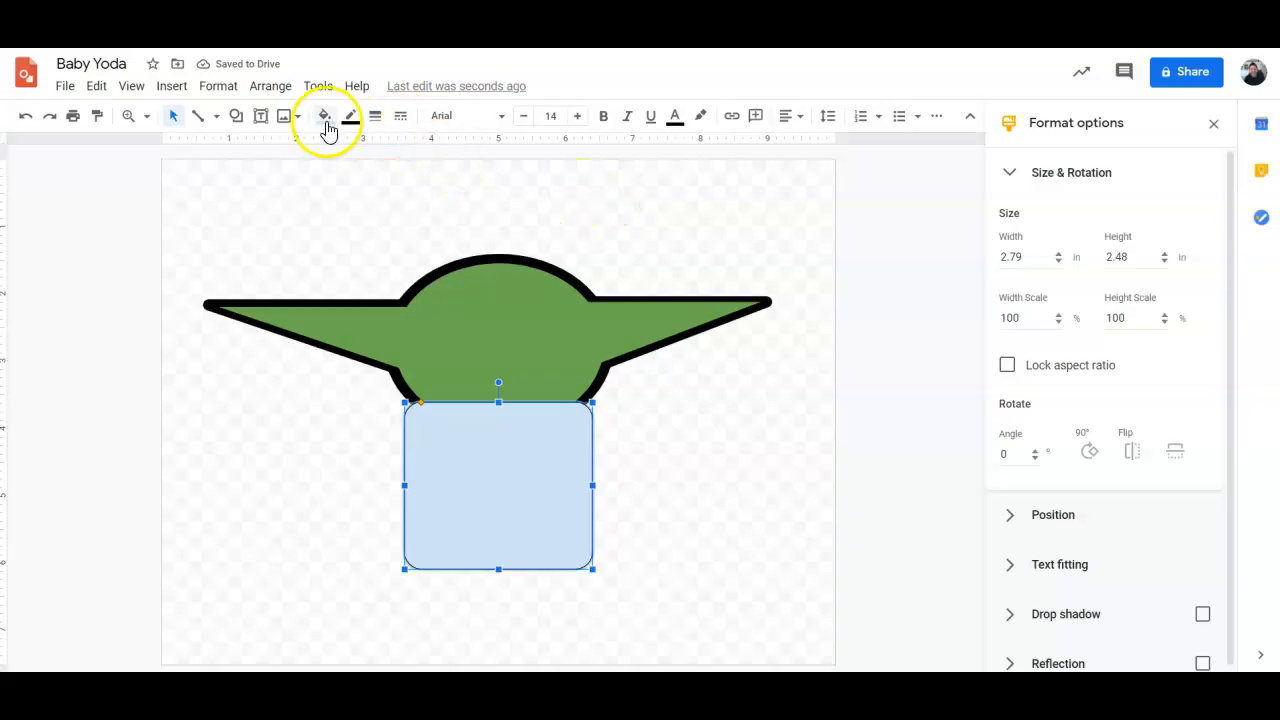
# - Fill the body rectangle with dark brown and extend its upper edge to make it about 2.64 in tall
pyautogui.click(325, 116)
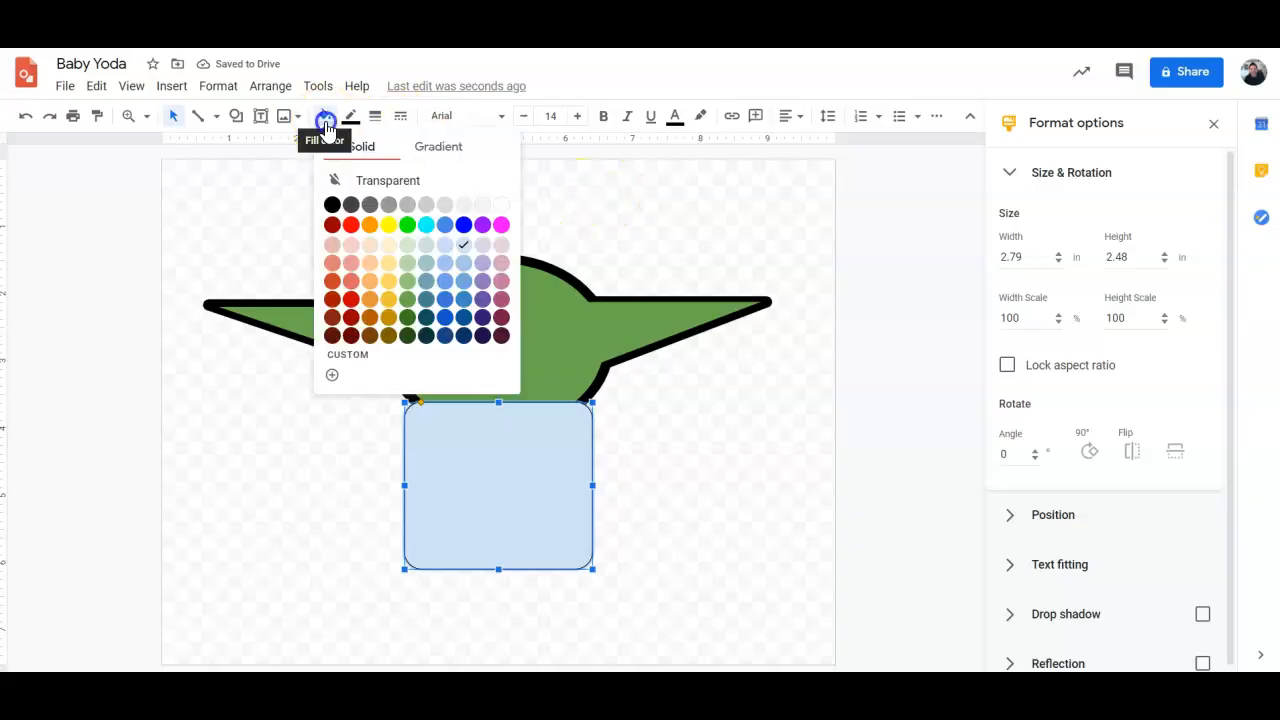
pyautogui.click(371, 335)
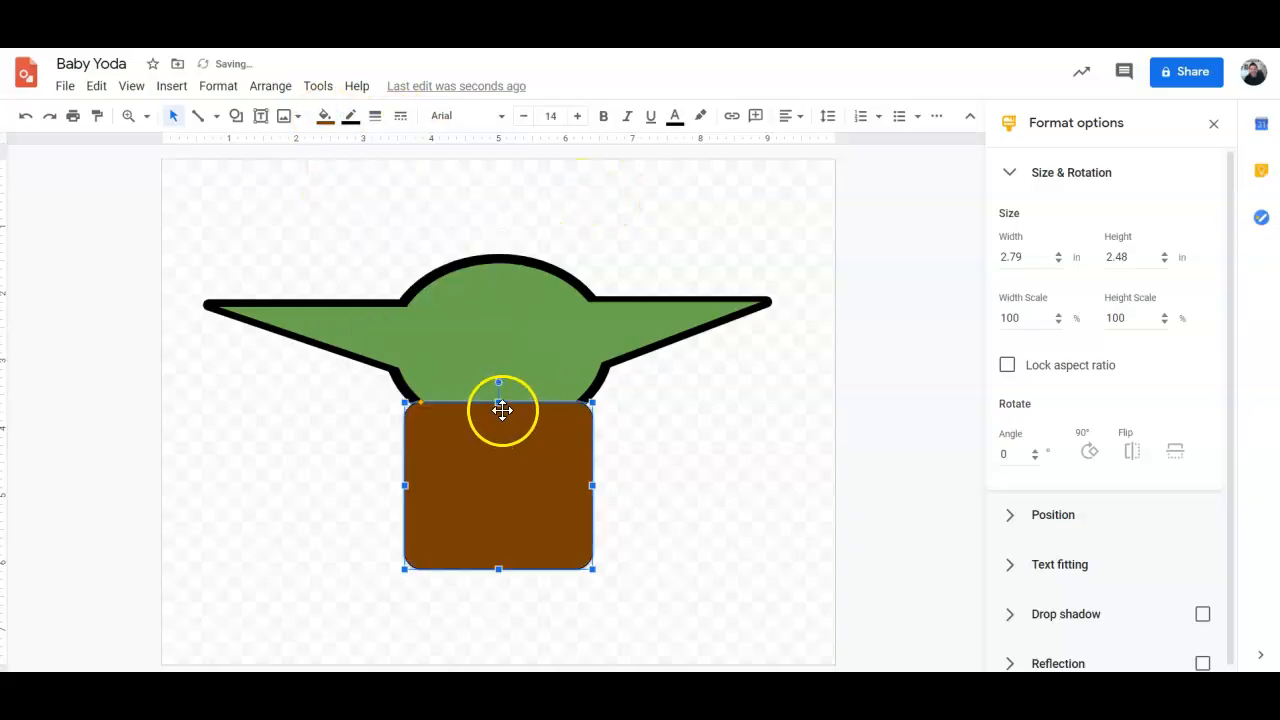
pyautogui.moveTo(502, 406)
pyautogui.mouseDown()
pyautogui.moveTo(500, 431)
pyautogui.moveTo(495, 391)
pyautogui.mouseUp()
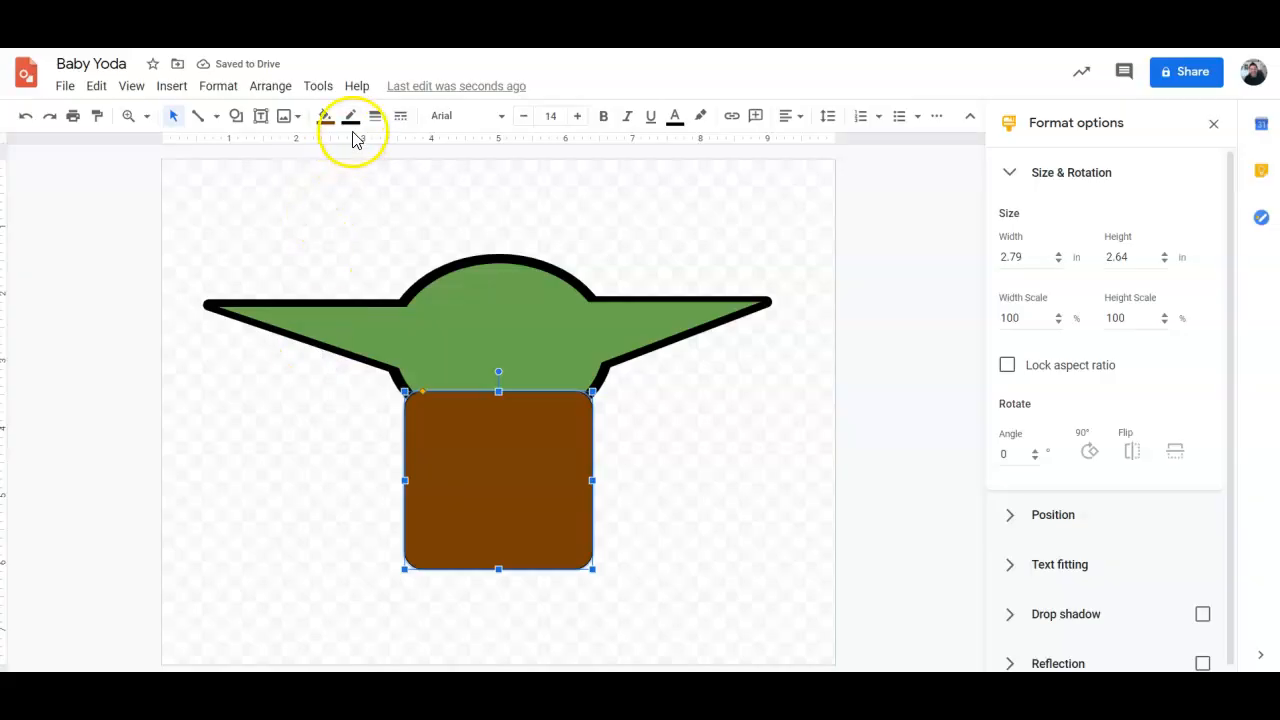
# - Set the body's border weight to 16px and lower its upper edge slightly
pyautogui.click(350, 116)
pyautogui.click(376, 116)
pyautogui.click(409, 307)
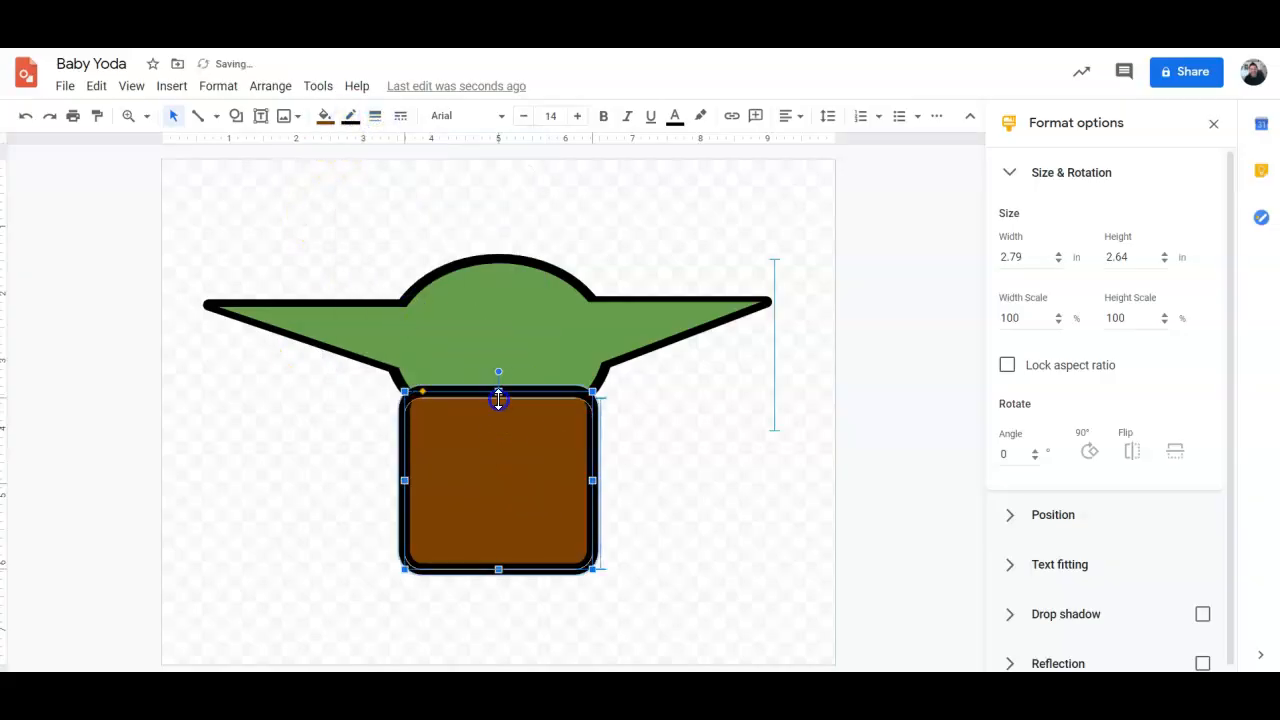
pyautogui.click(643, 455)
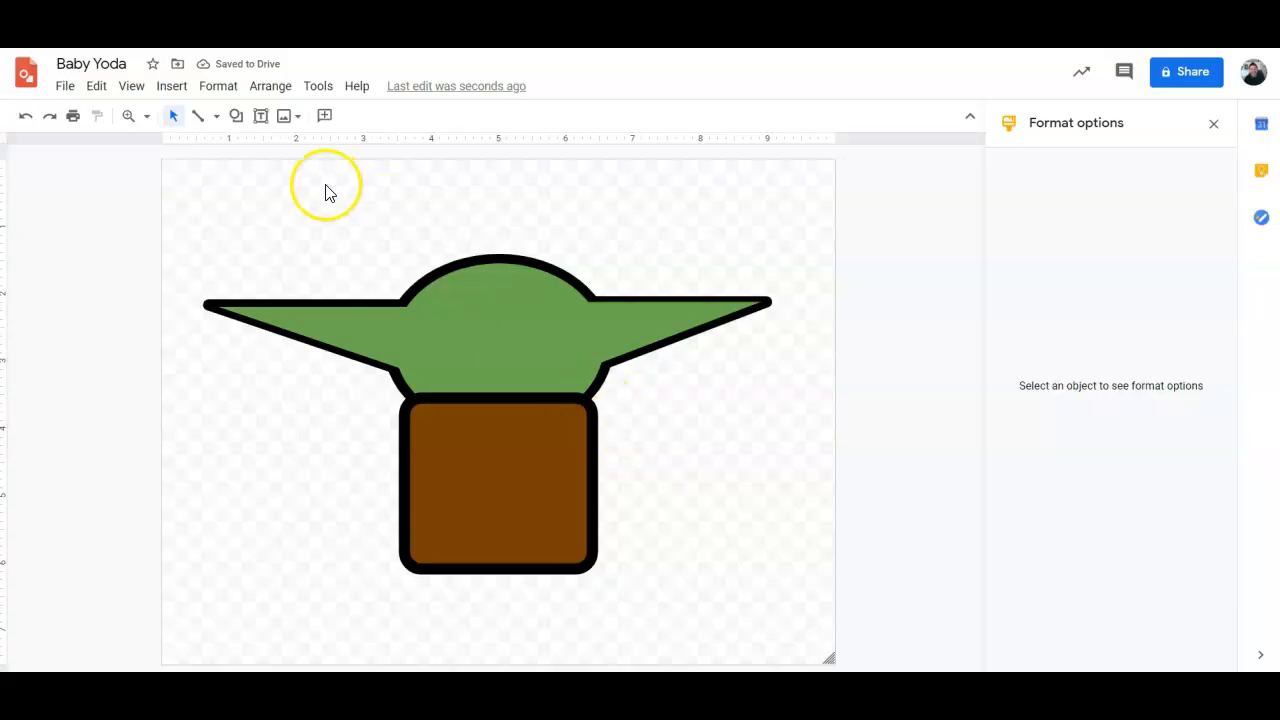
# - Draw a wave shape about 3 by 0.85 in as a collar across the join between head and body
pyautogui.click(240, 122)
pyautogui.click(278, 152)
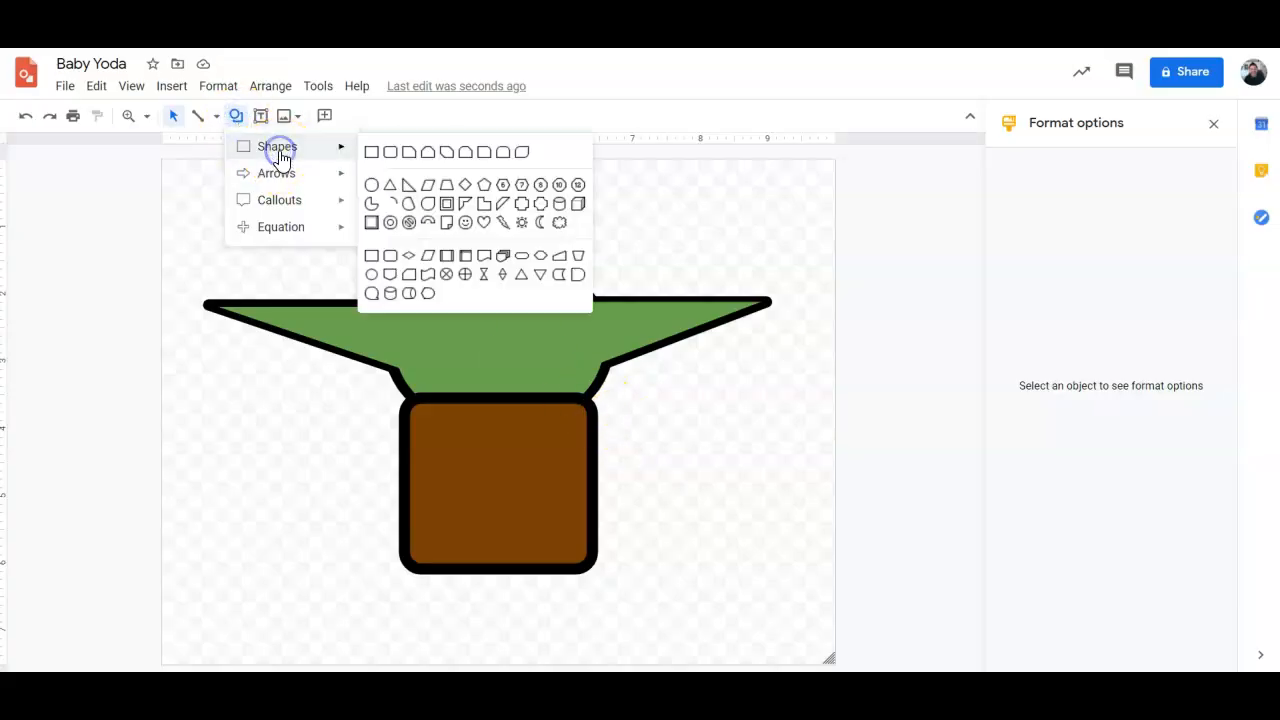
pyautogui.click(430, 289)
pyautogui.moveTo(400, 386); pyautogui.dragTo(601, 440)
pyautogui.moveTo(530, 416); pyautogui.dragTo(531, 410)
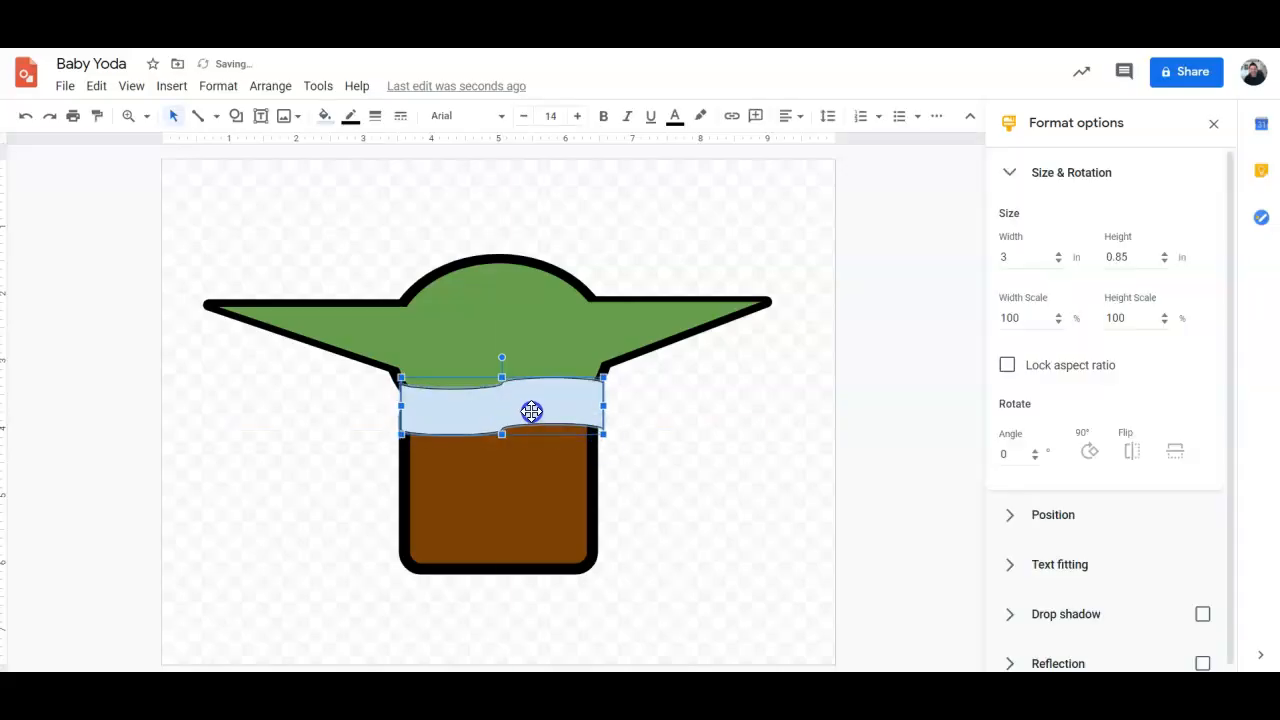
# - Fill the wavy collar with orange and set its border weight to 12px
pyautogui.click(324, 116)
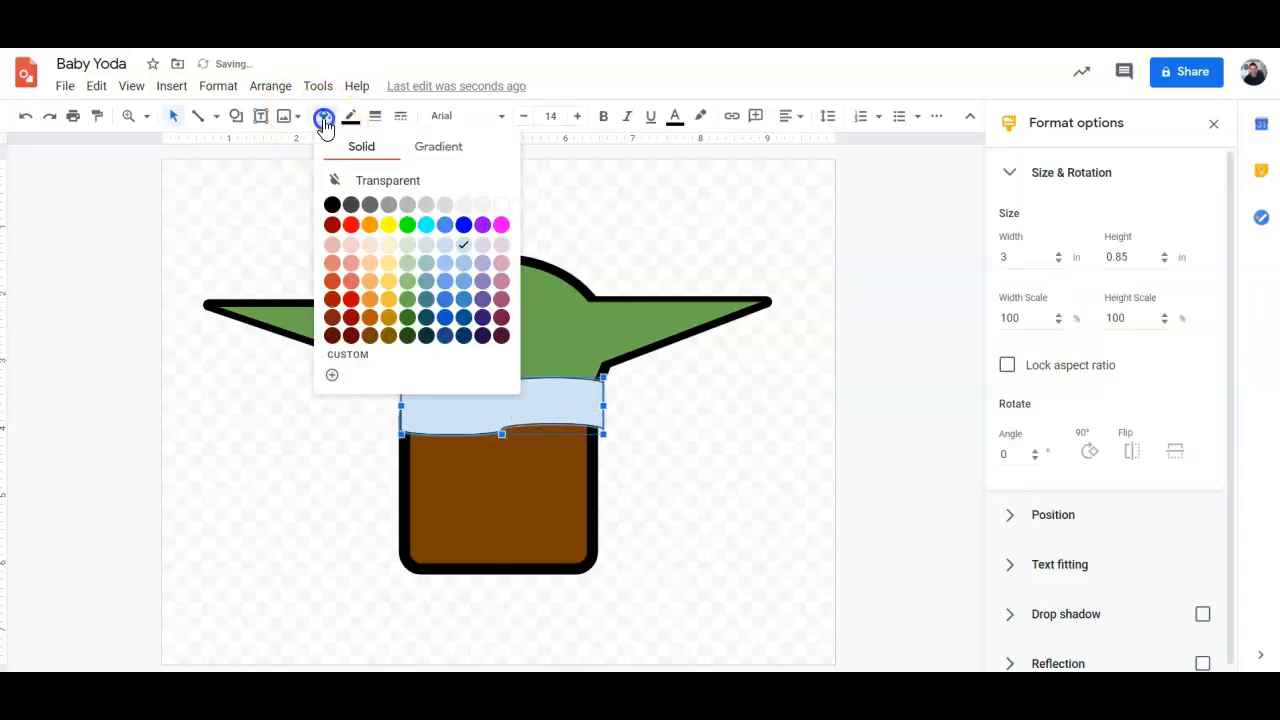
pyautogui.click(369, 300)
pyautogui.click(375, 116)
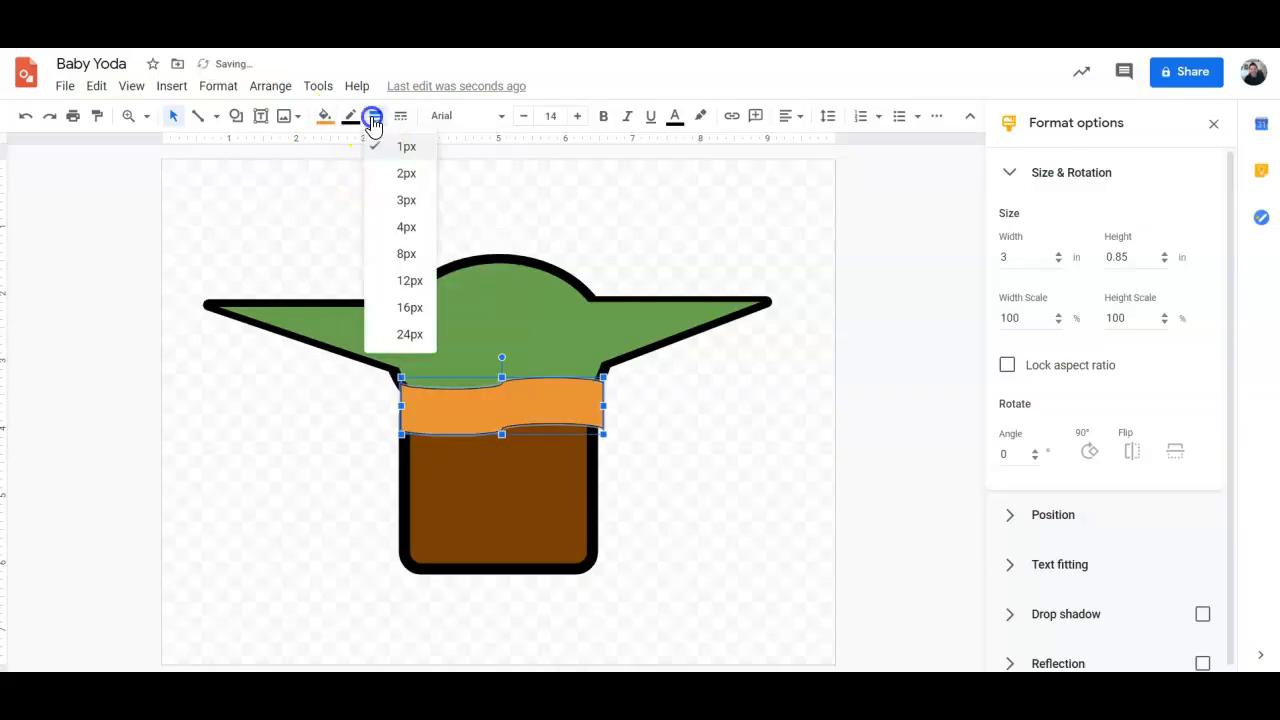
pyautogui.click(408, 276)
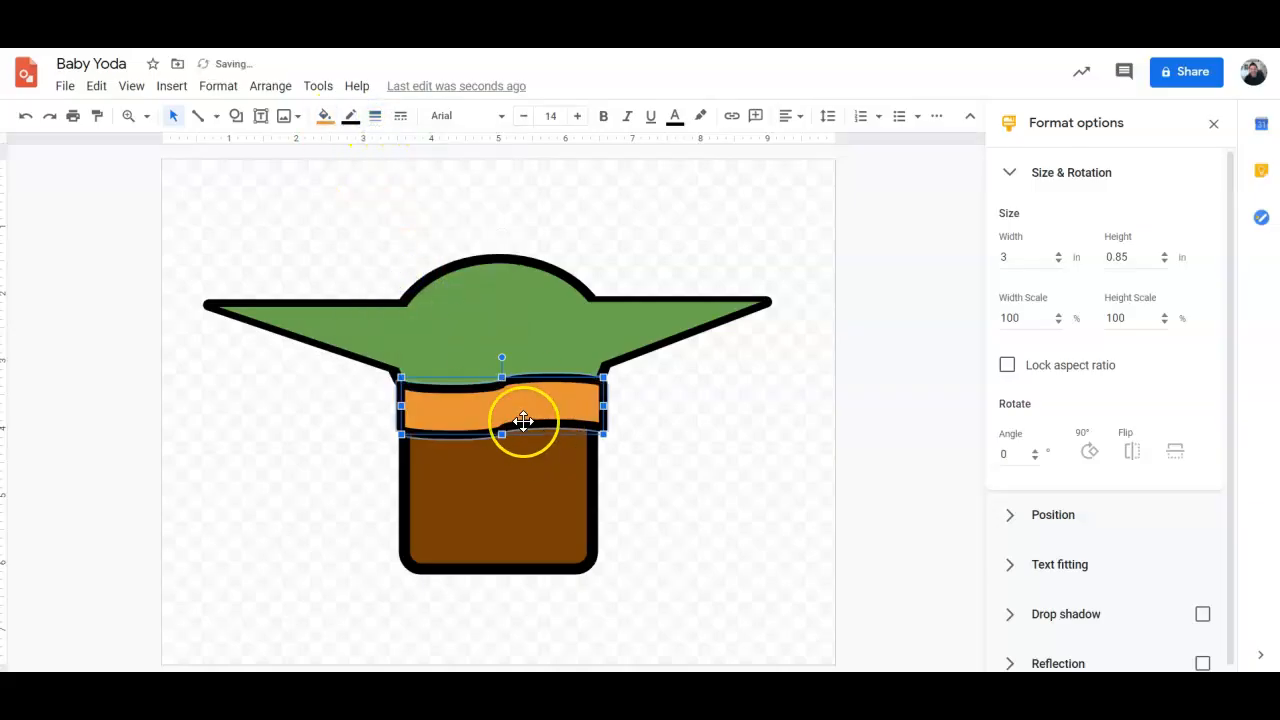
# - Nudge the orange collar into place so it sits centered over the top of the body
pyautogui.press('Left')
pyautogui.hotkey('shift', 'Down')
pyautogui.hotkey('shift', 'Down')
pyautogui.hotkey('shift', 'Down')
pyautogui.hotkey('shift', 'Down')
pyautogui.hotkey('shift', 'Right')
# - Duplicate the collar, rotate the copy 90° and resize it to about 2.33 by 0.36 in as a vertical strip down the body
pyautogui.hotkey('ctrl', 'd')
pyautogui.moveTo(523, 421); pyautogui.dragTo(498, 501)
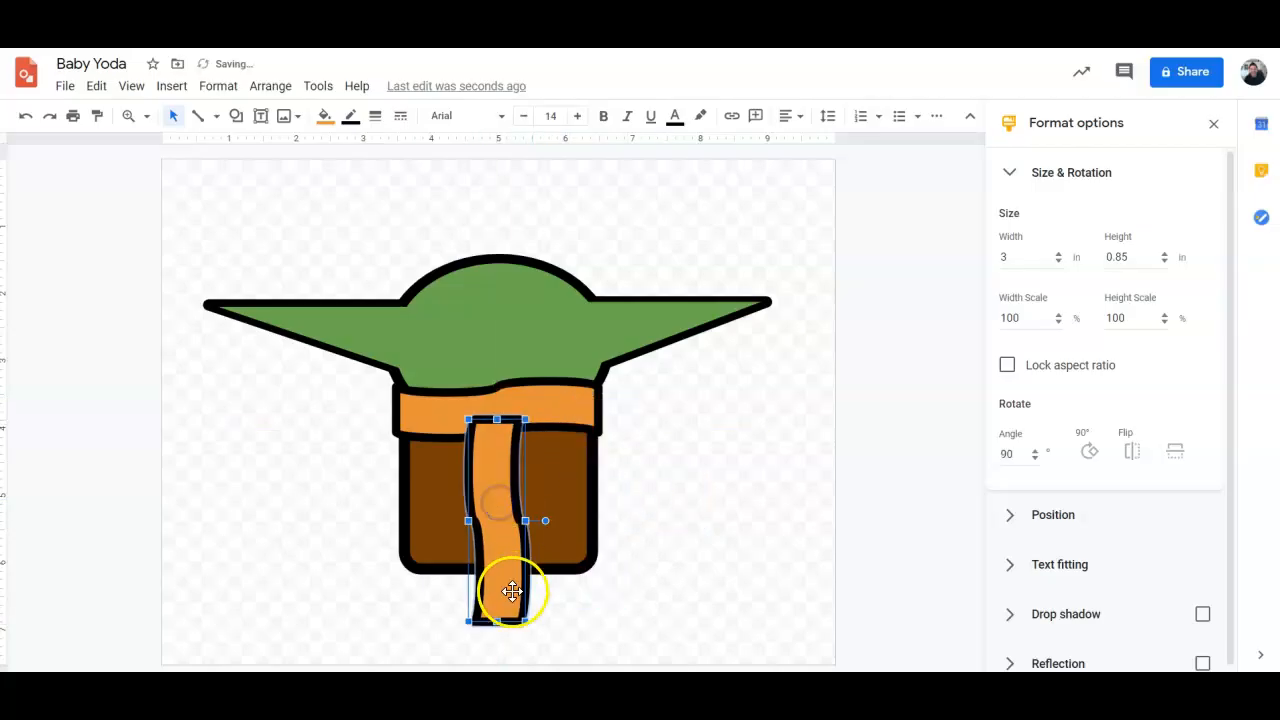
pyautogui.moveTo(494, 624); pyautogui.dragTo(492, 575)
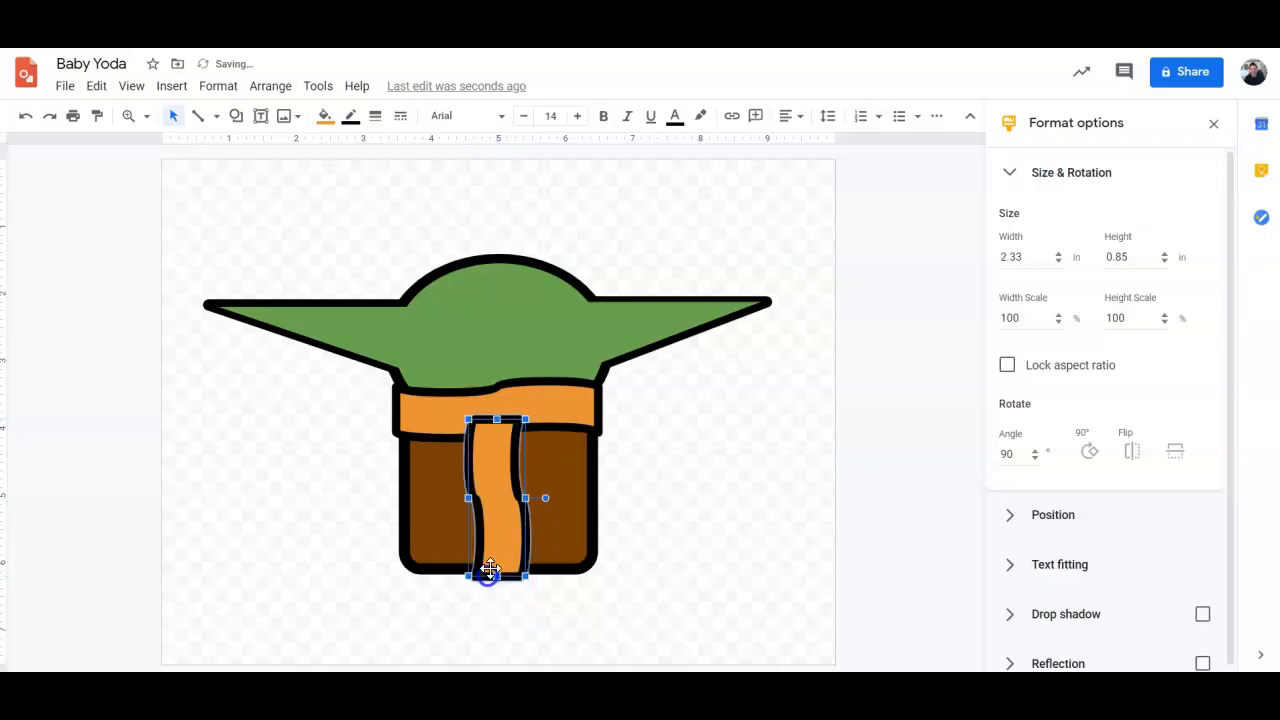
pyautogui.moveTo(482, 497); pyautogui.dragTo(494, 492)
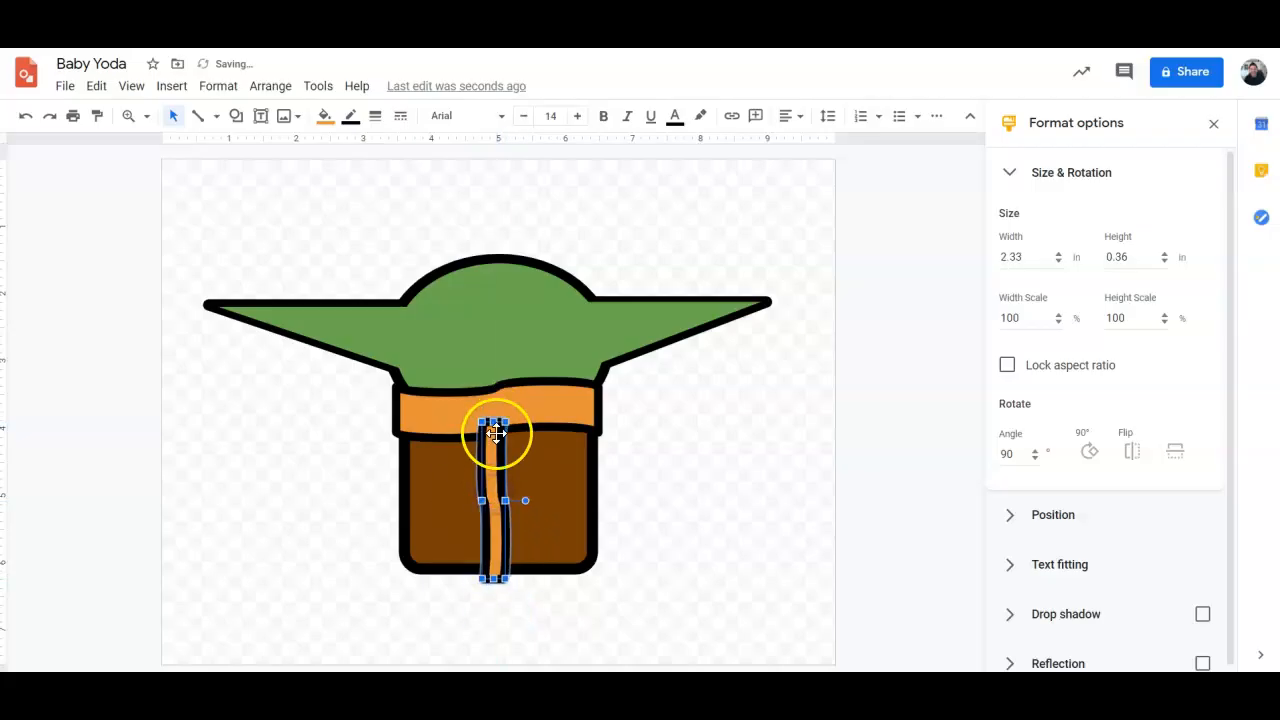
# - Shorten the vertical orange strip to about 2.12 in so it starts just below the collar
pyautogui.click(755, 463)
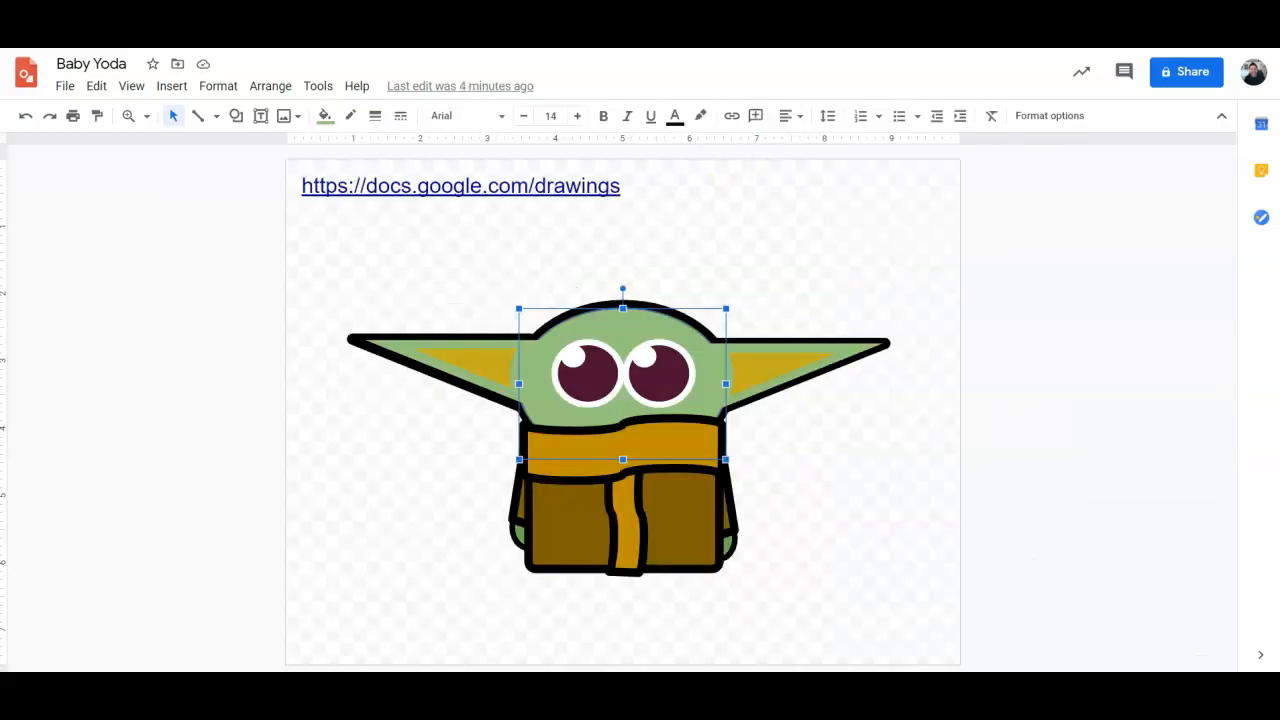
pyautogui.click(629, 498)
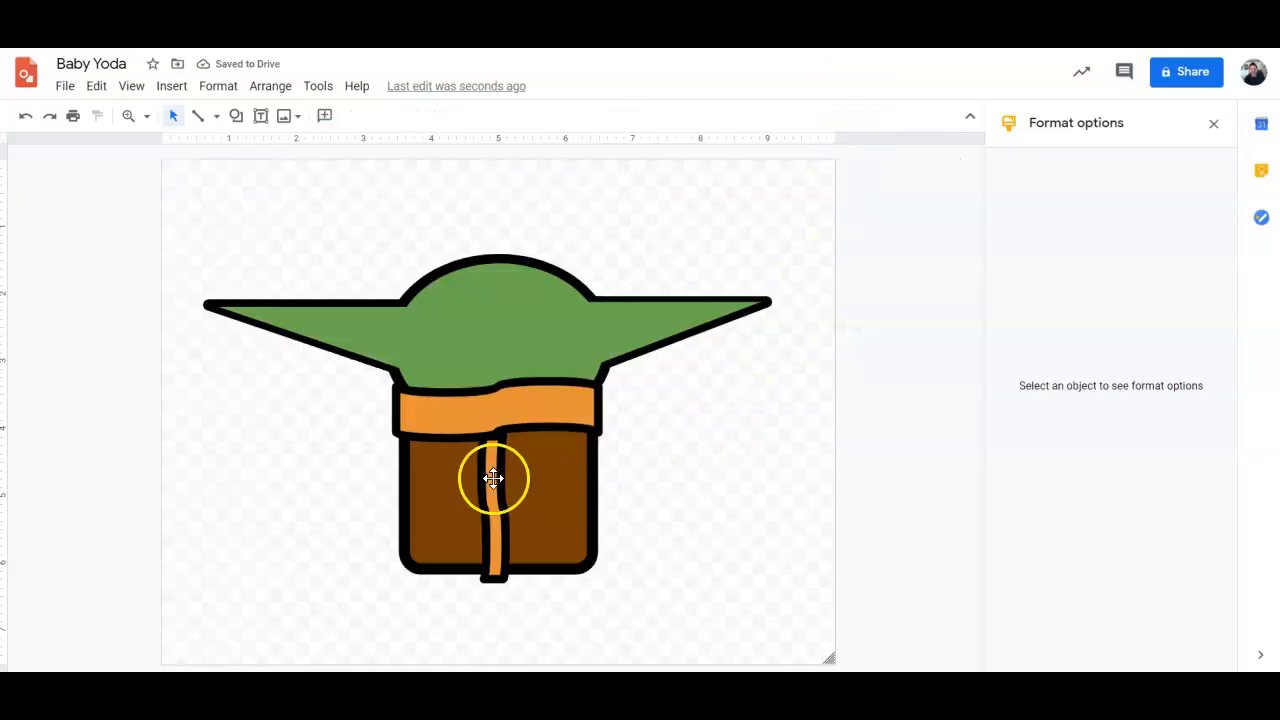
pyautogui.click(491, 477)
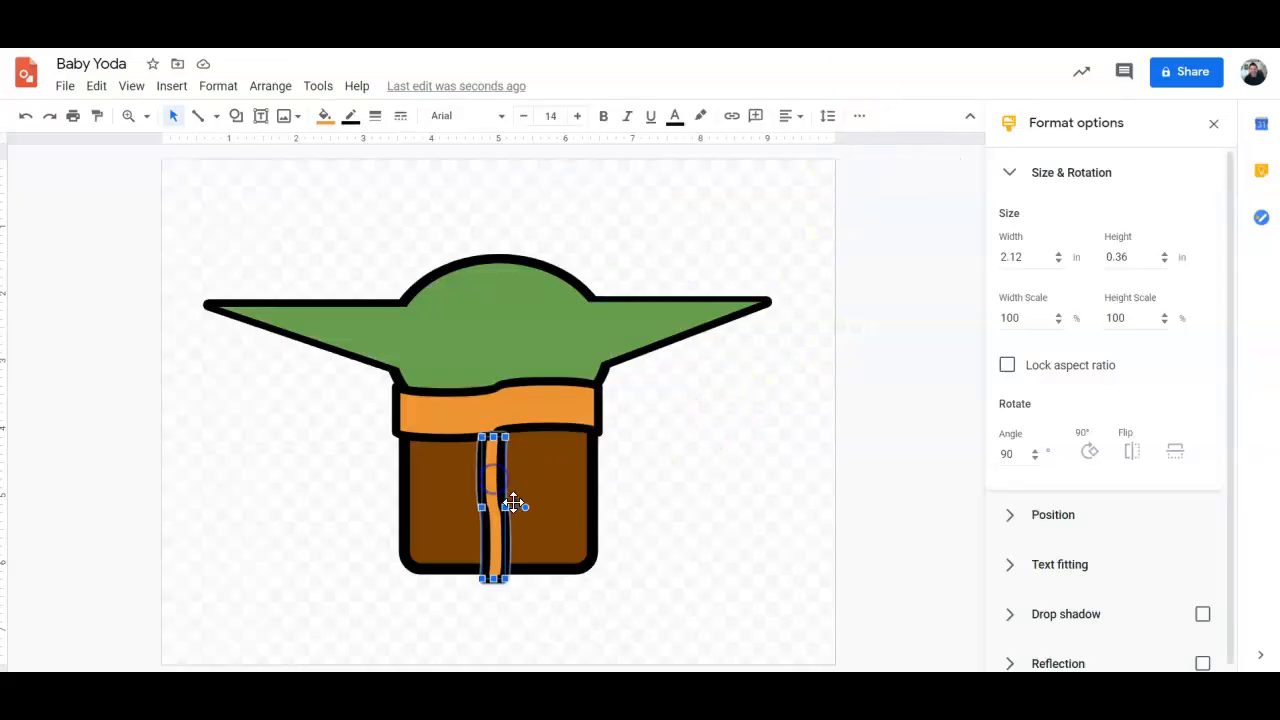
pyautogui.click(627, 438)
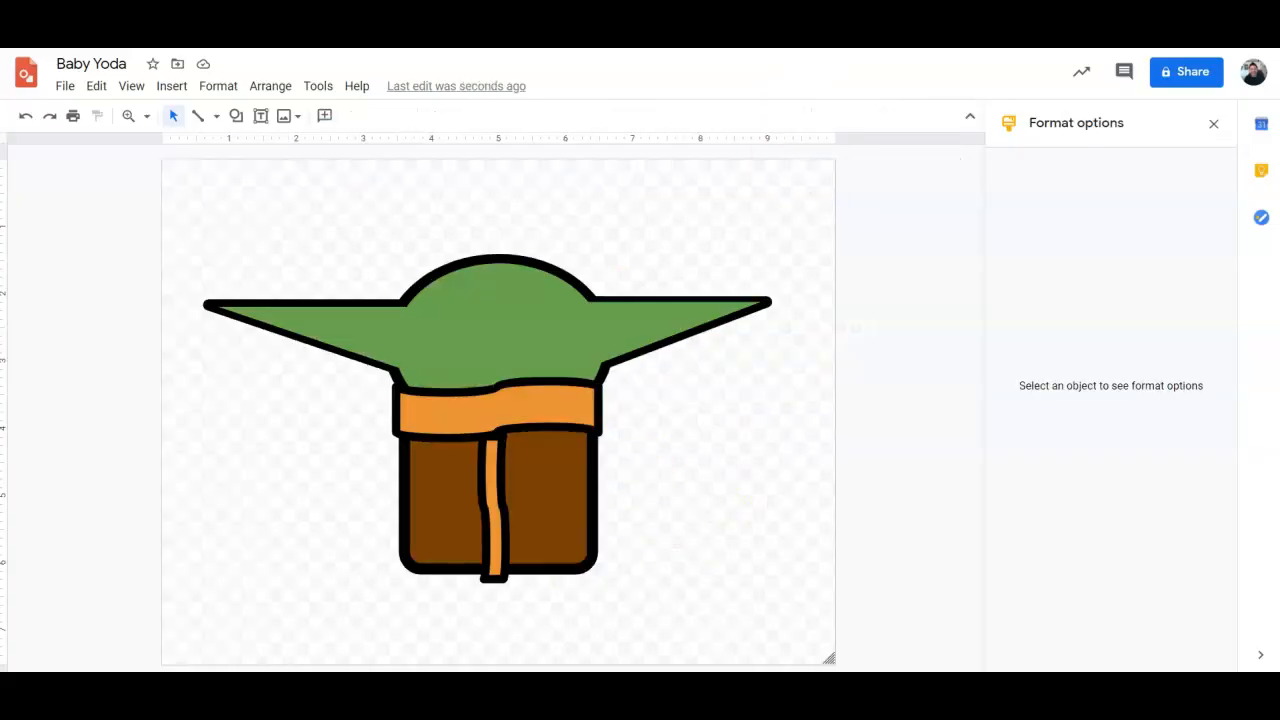
# - Draw a triangle about 1.11 by 1.42 in over the body's left edge as a sleeve and send it to the back
pyautogui.click(233, 117)
pyautogui.moveTo(240, 142)
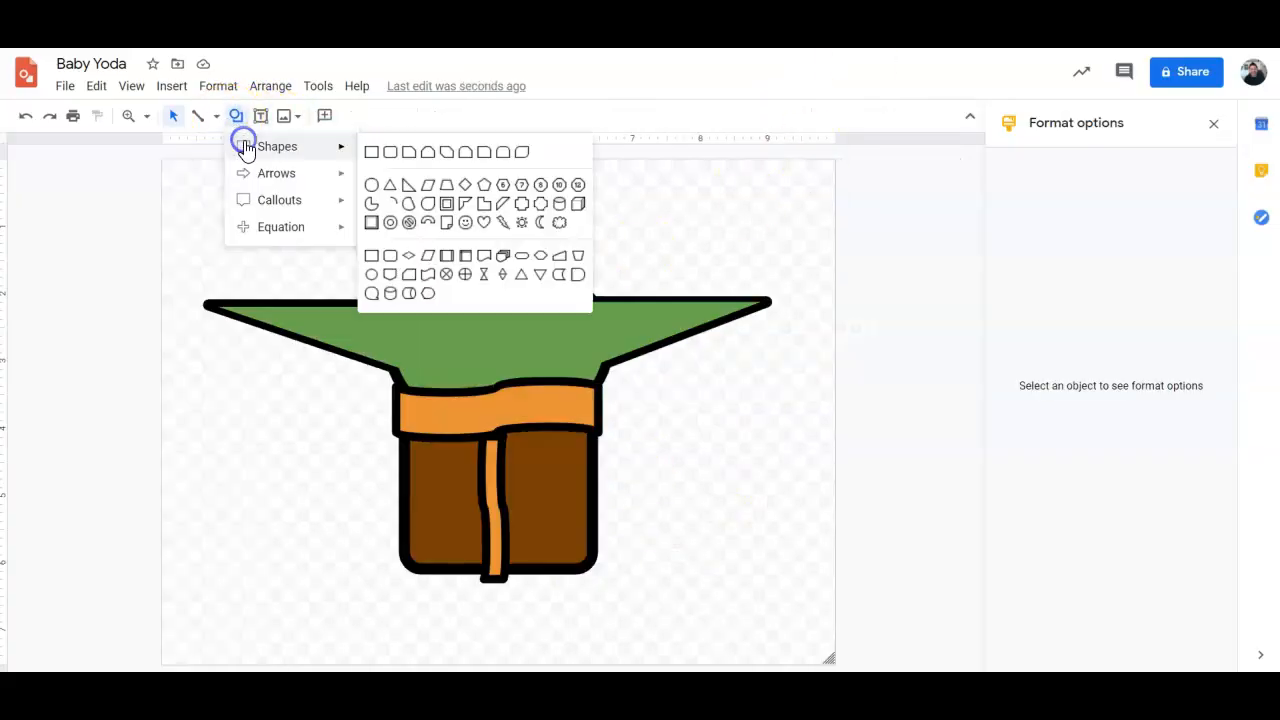
pyautogui.click(376, 187)
pyautogui.moveTo(686, 386); pyautogui.dragTo(762, 497)
pyautogui.moveTo(422, 511); pyautogui.dragTo(401, 502)
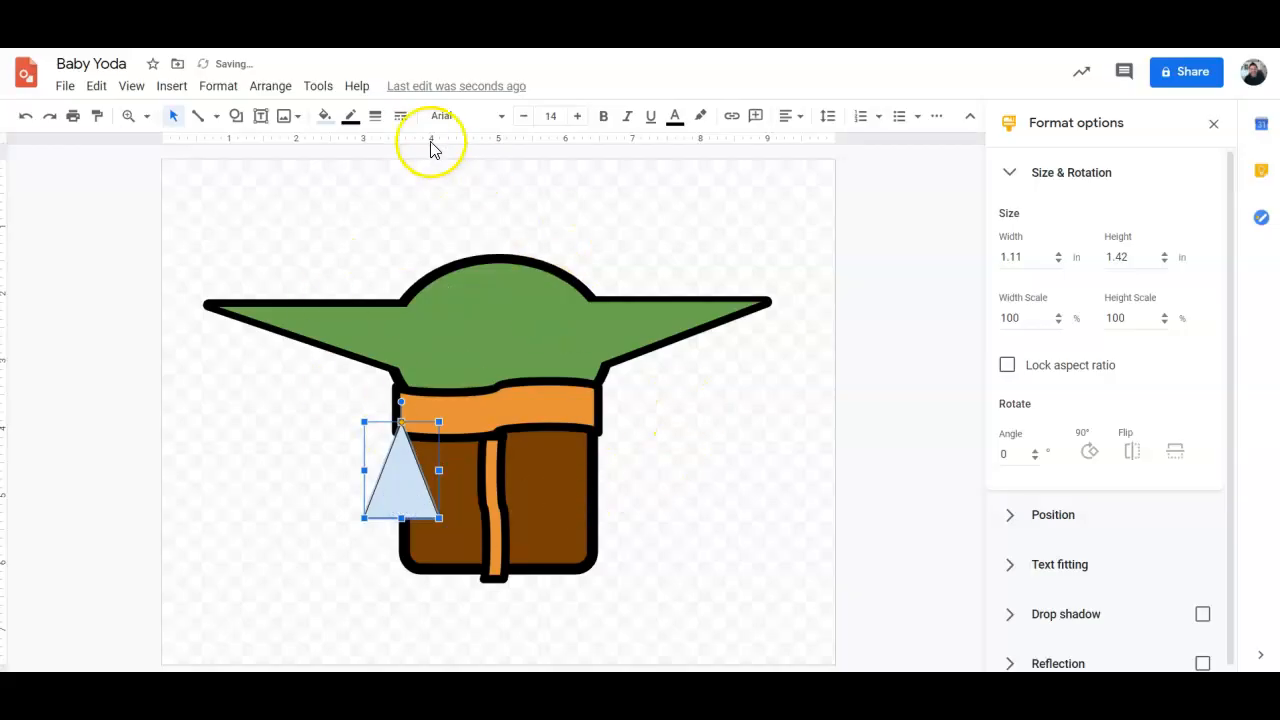
pyautogui.click(277, 88)
pyautogui.moveTo(290, 116)
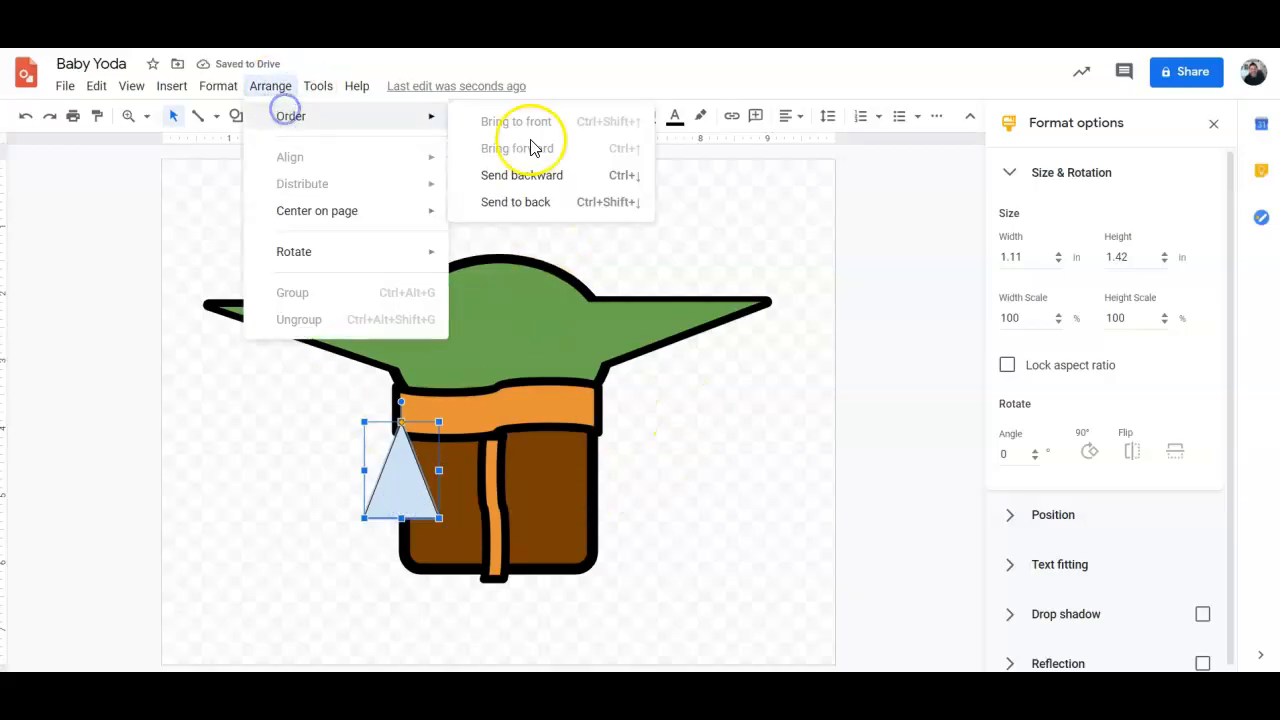
pyautogui.click(524, 203)
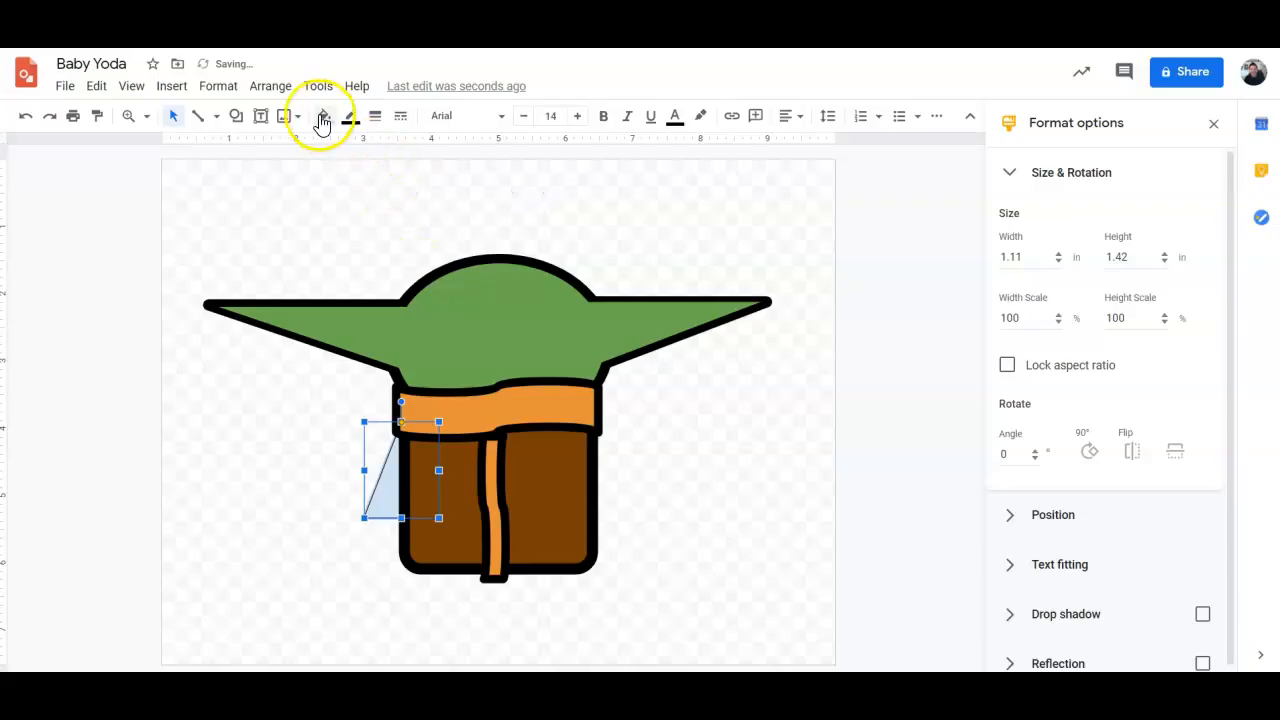
# - Fill the left sleeve triangle with the body's dark brown and thicken its black border
pyautogui.click(325, 116)
pyautogui.click(373, 336)
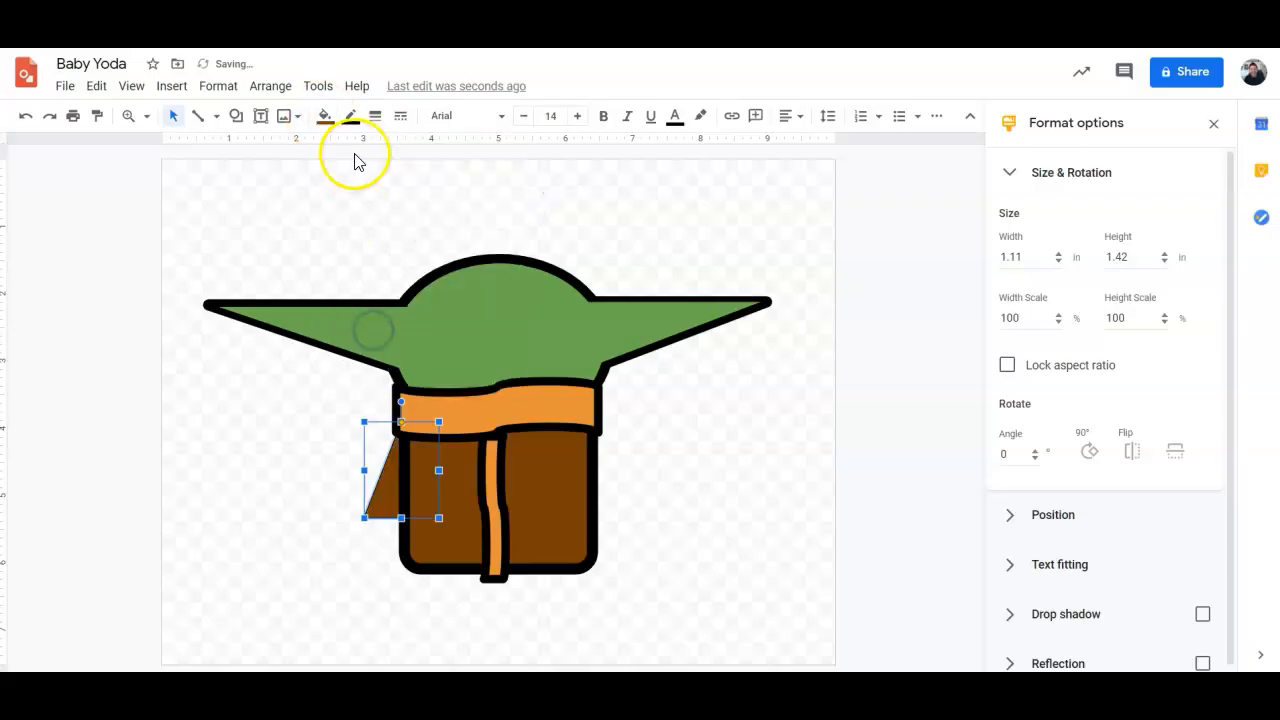
pyautogui.click(375, 116)
pyautogui.click(415, 298)
pyautogui.click(375, 116)
pyautogui.click(408, 286)
pyautogui.click(703, 512)
# - Duplicate the left sleeve, place the copy over the body's right edge and send it to the back
pyautogui.click(376, 514)
pyautogui.moveTo(375, 507); pyautogui.dragTo(386, 519)
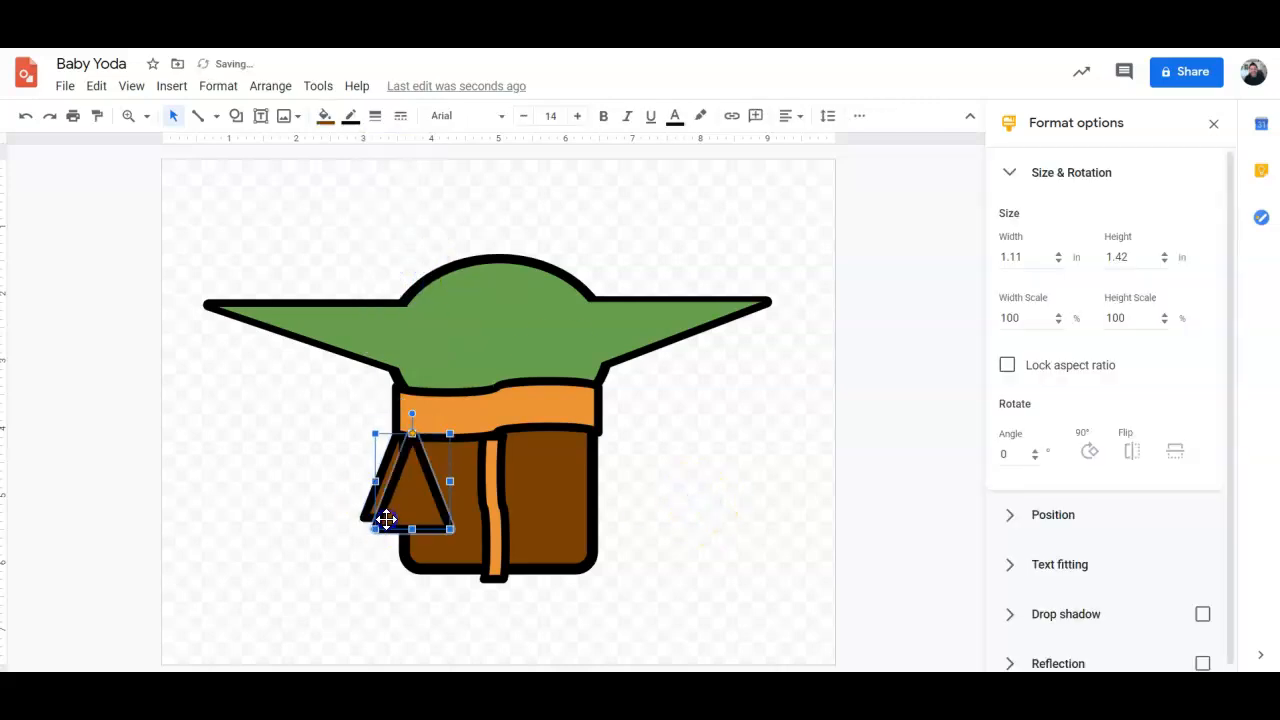
pyautogui.moveTo(543, 518); pyautogui.dragTo(570, 513)
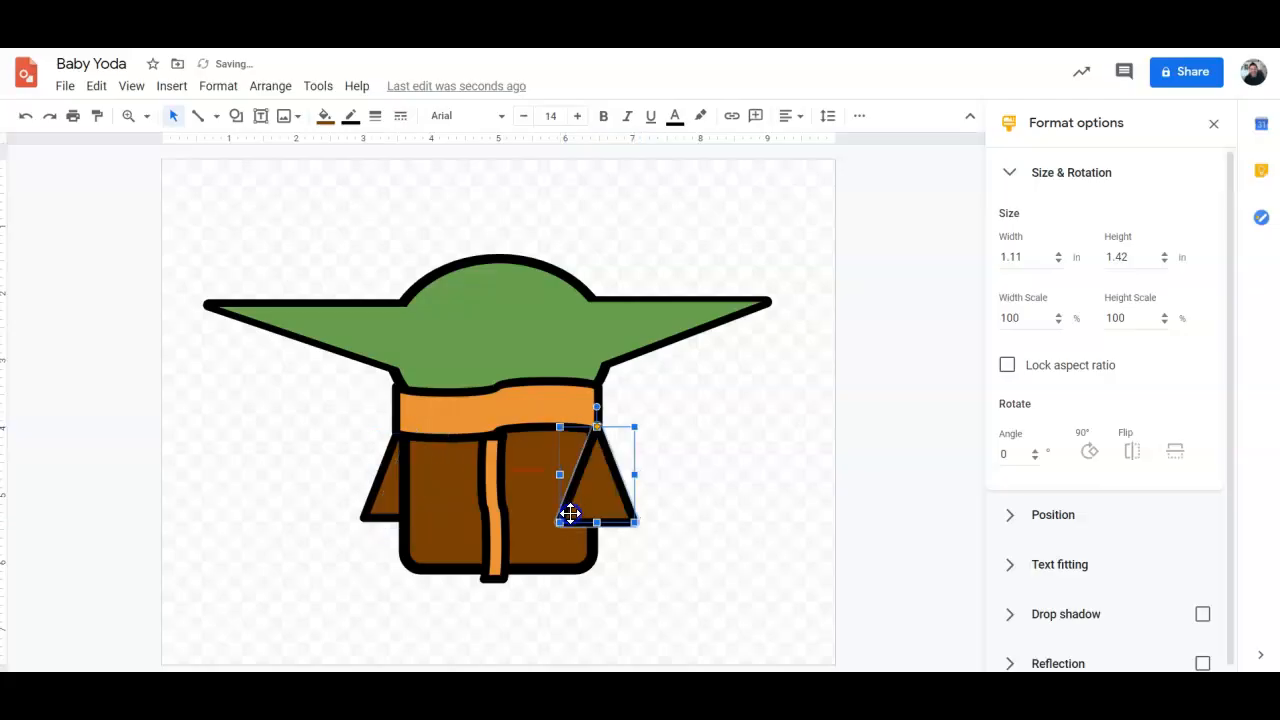
pyautogui.click(271, 88)
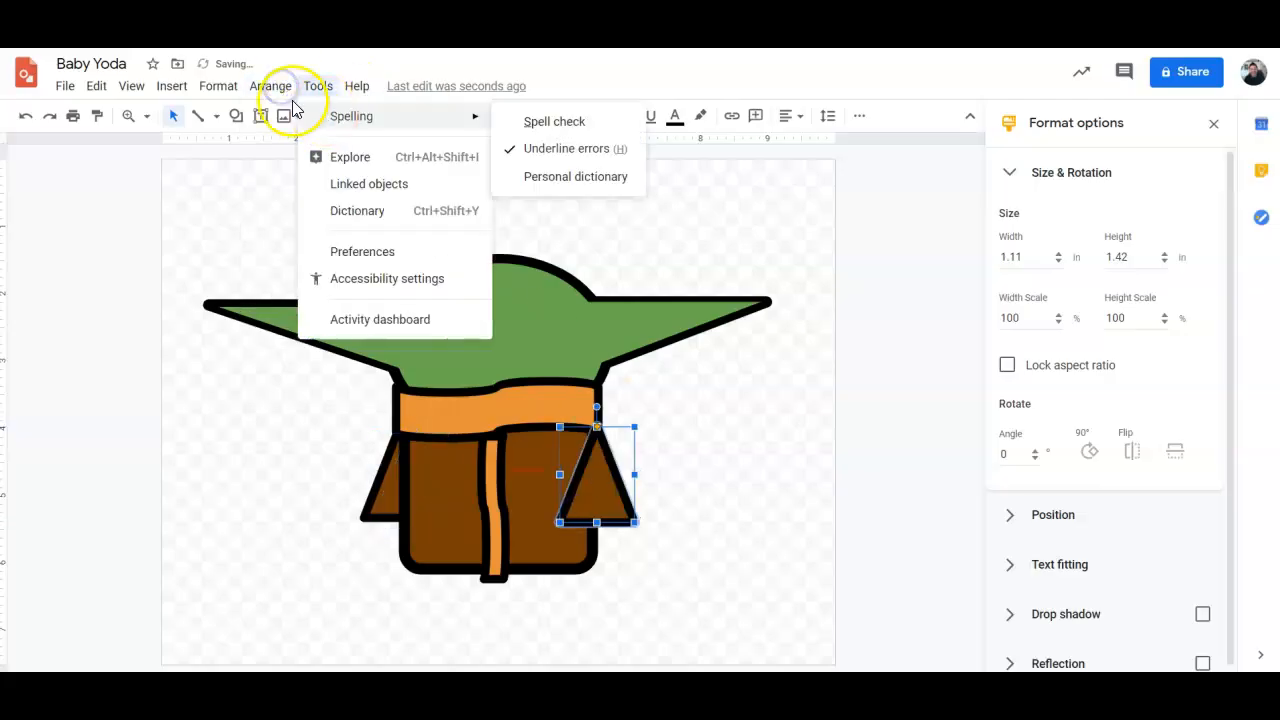
pyautogui.moveTo(292, 115)
pyautogui.click(564, 210)
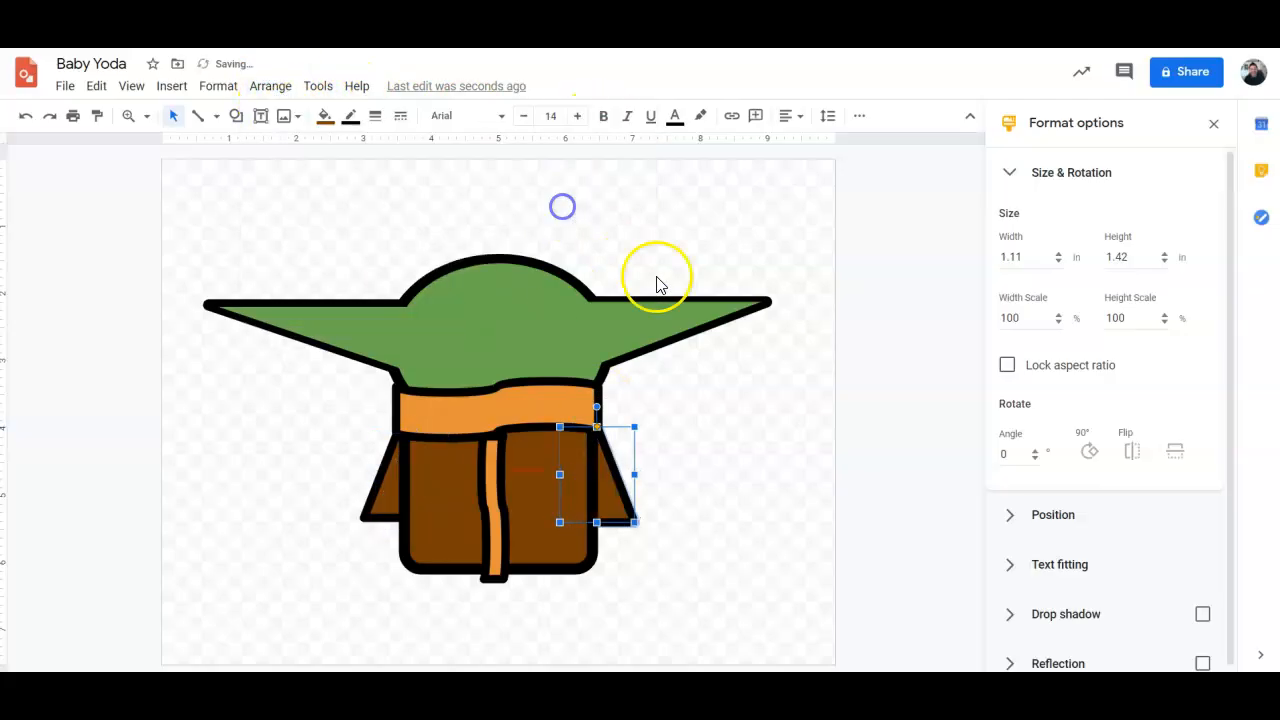
pyautogui.click(749, 425)
# - Draw an oval about 0.77 by 0.85 in and place it over the lower end of the left sleeve as a hand
pyautogui.click(236, 116)
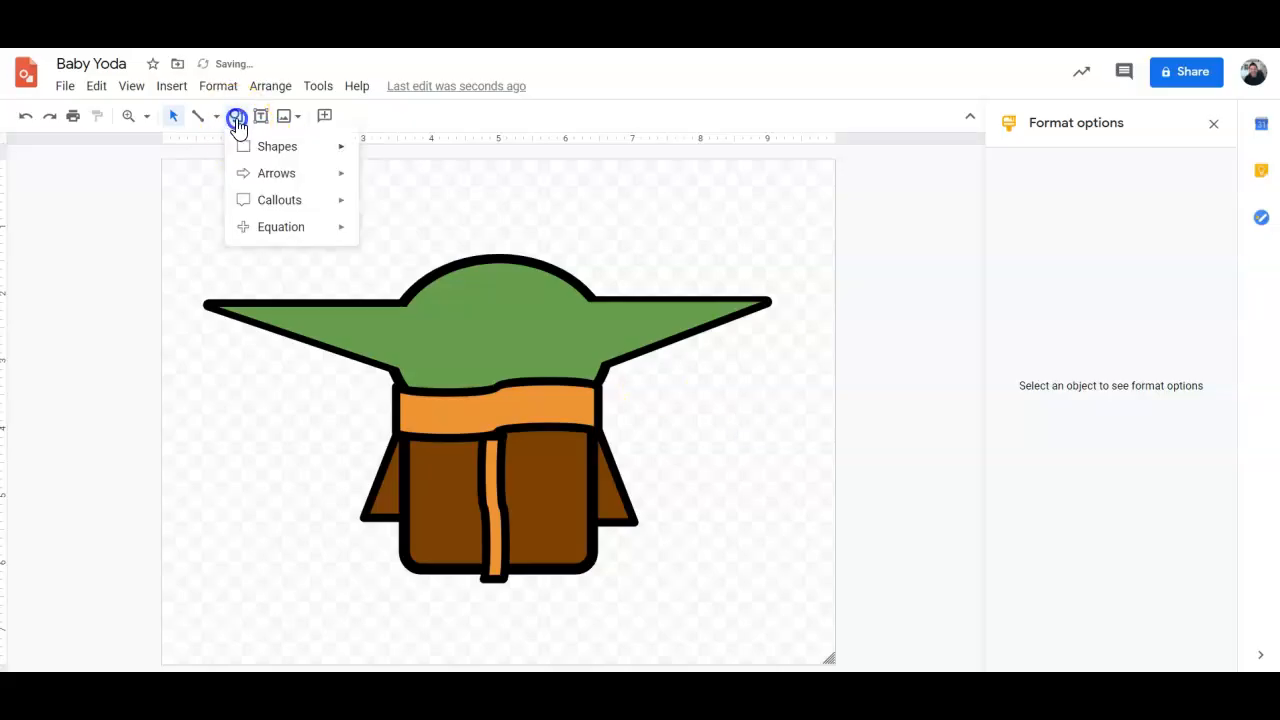
pyautogui.moveTo(251, 147)
pyautogui.click(371, 184)
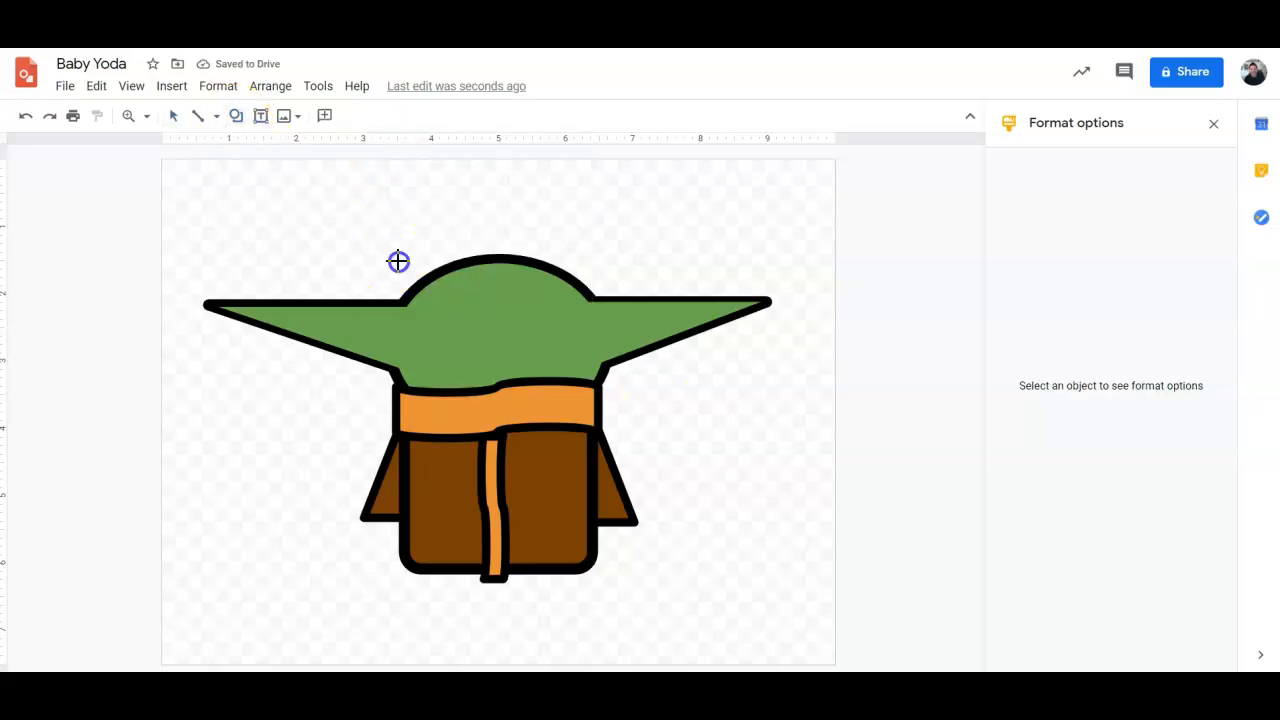
pyautogui.moveTo(445, 313); pyautogui.dragTo(447, 314)
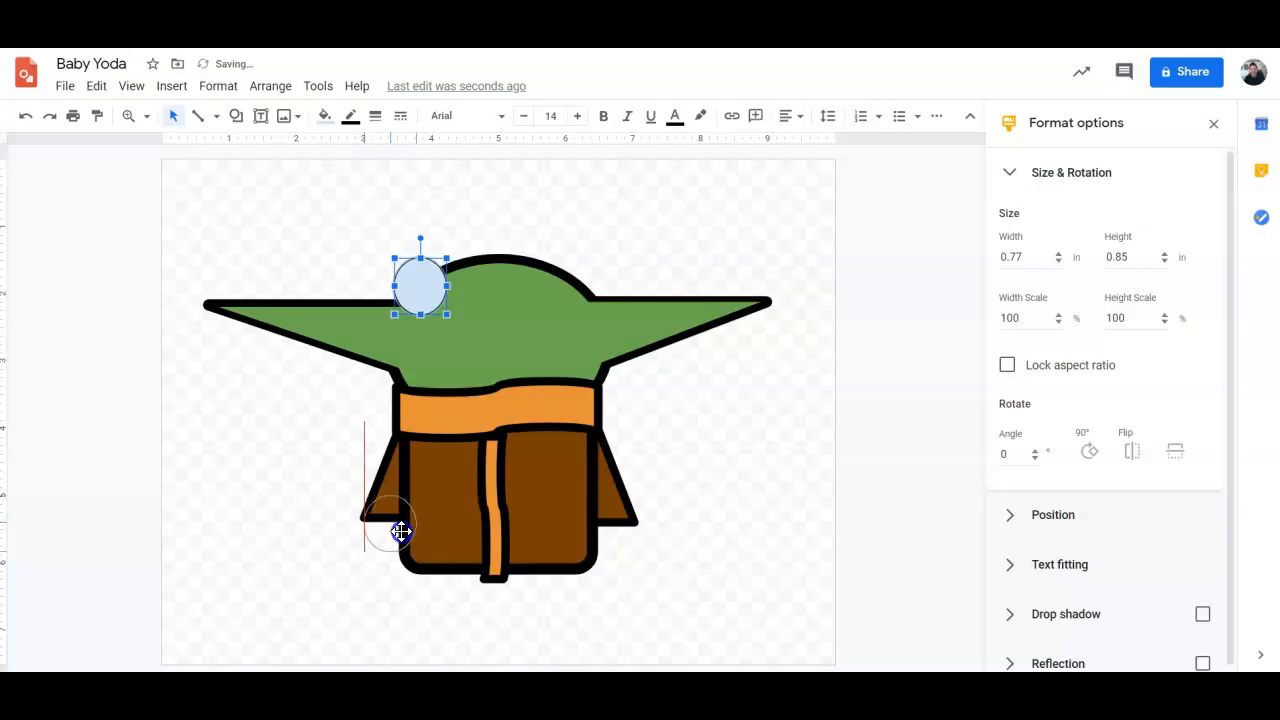
pyautogui.moveTo(406, 530); pyautogui.dragTo(406, 529)
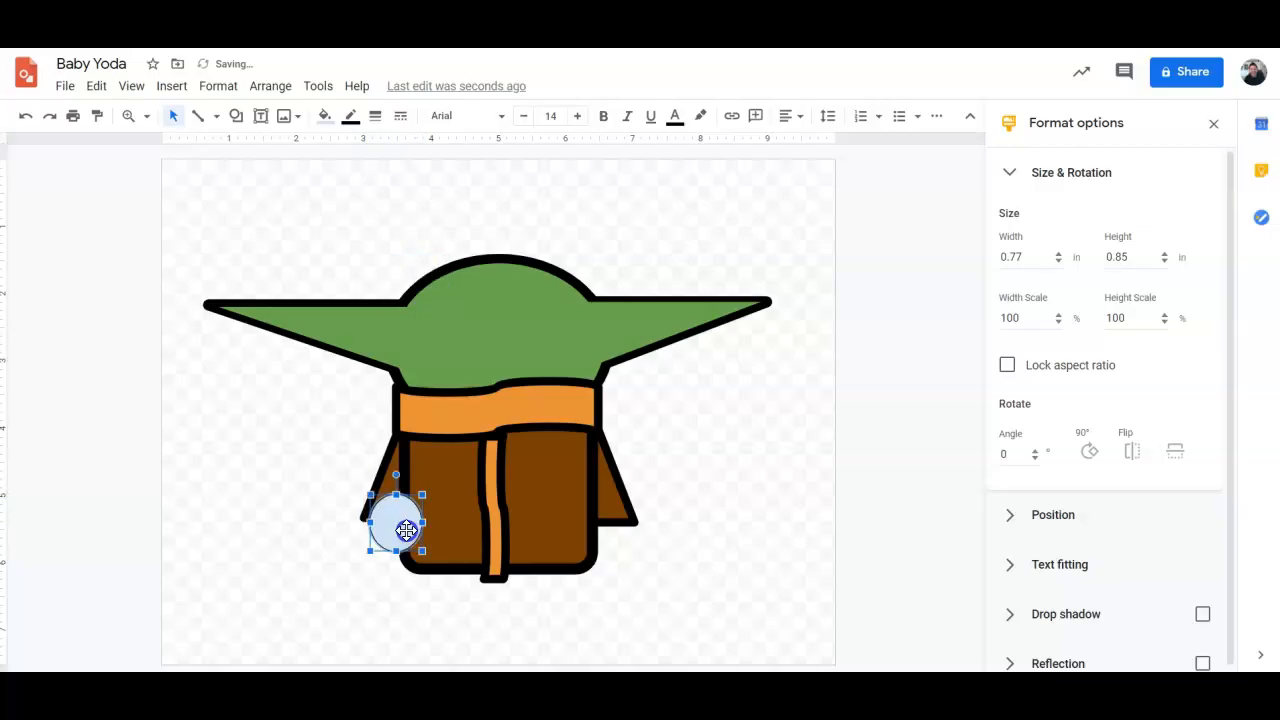
# - Fill the hand oval with the same green as the head and send it to the back
pyautogui.click(325, 115)
pyautogui.click(410, 319)
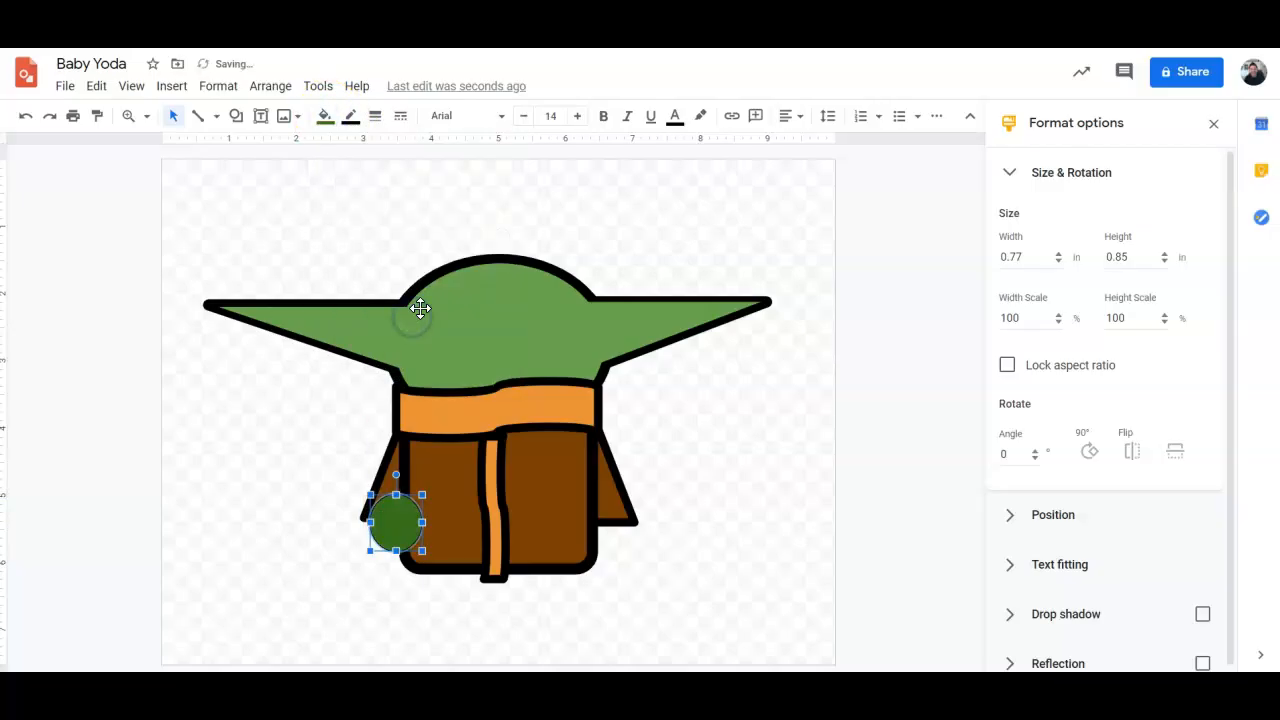
pyautogui.click(325, 115)
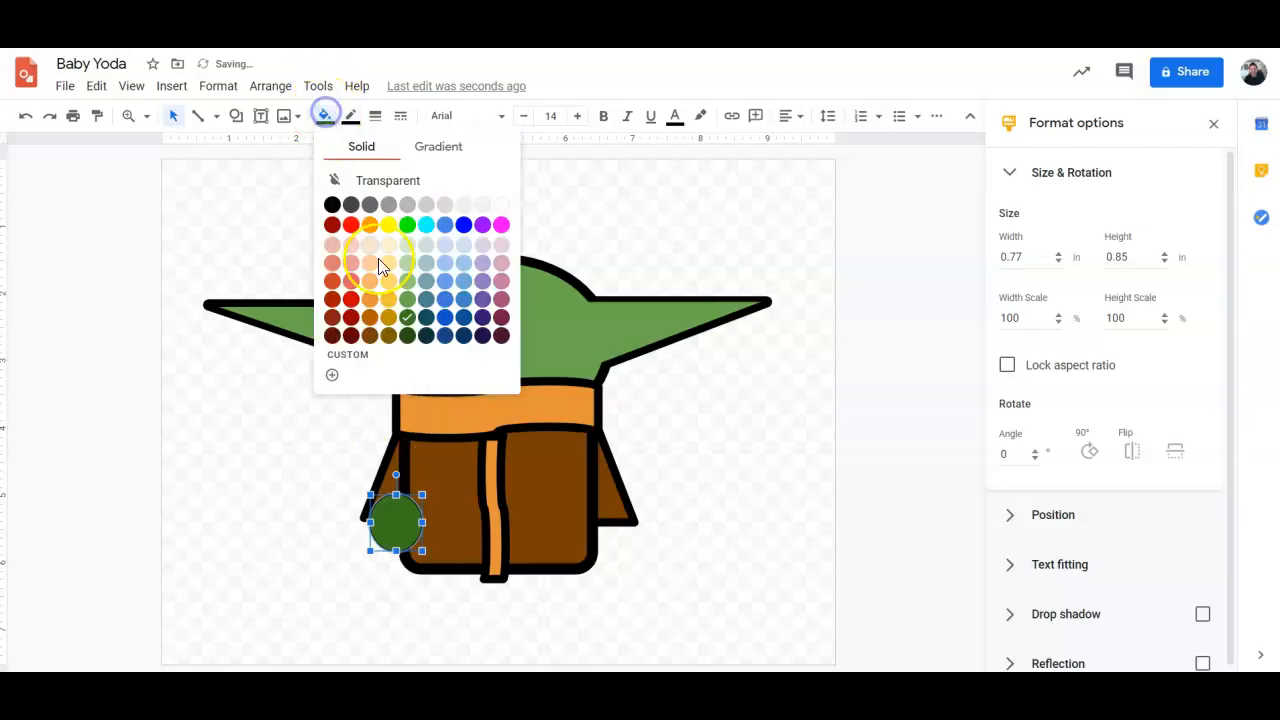
pyautogui.click(408, 306)
pyautogui.click(277, 94)
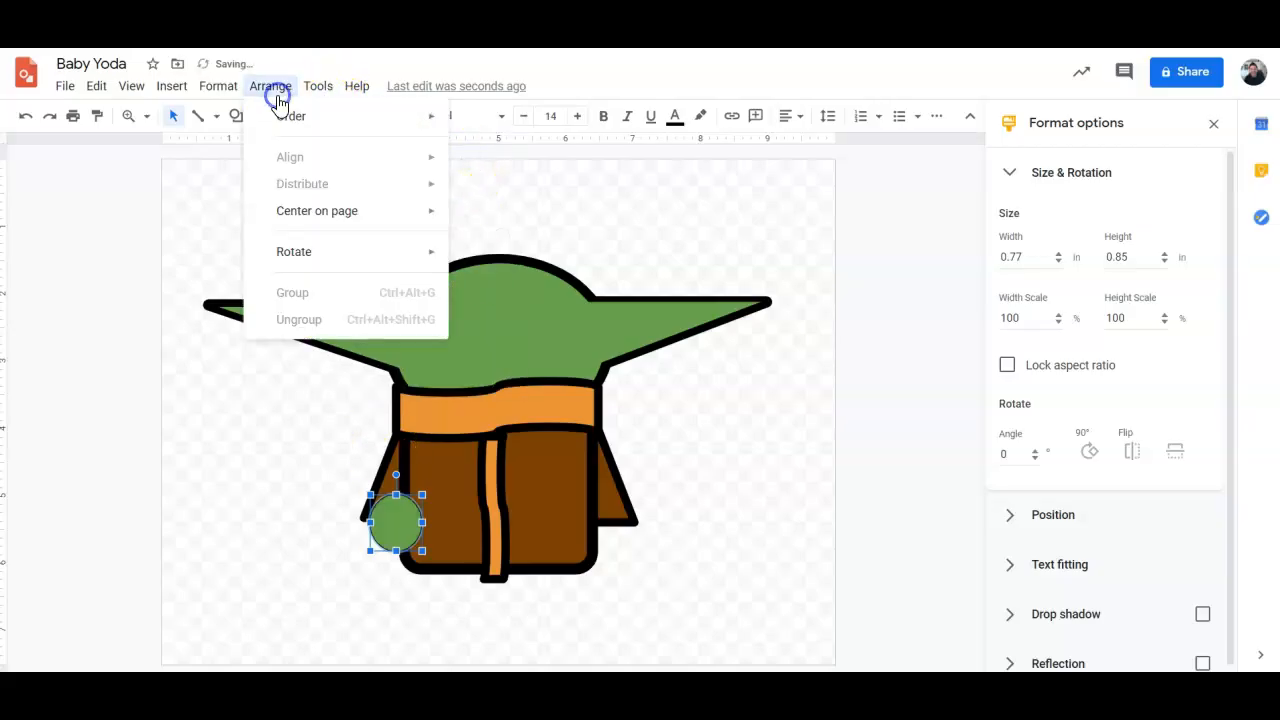
pyautogui.moveTo(304, 118)
pyautogui.click(507, 202)
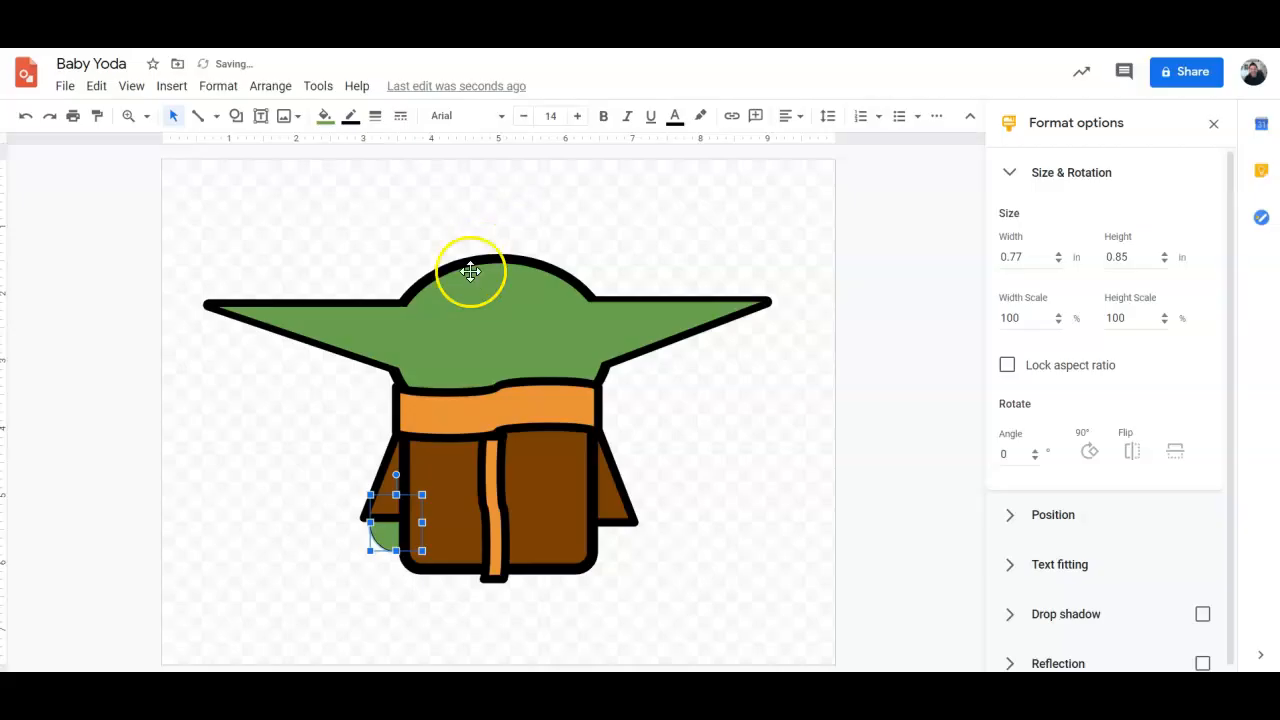
# - Thicken the left hand's border and nudge the hand up so less of it shows under the sleeve
pyautogui.click(375, 115)
pyautogui.click(408, 271)
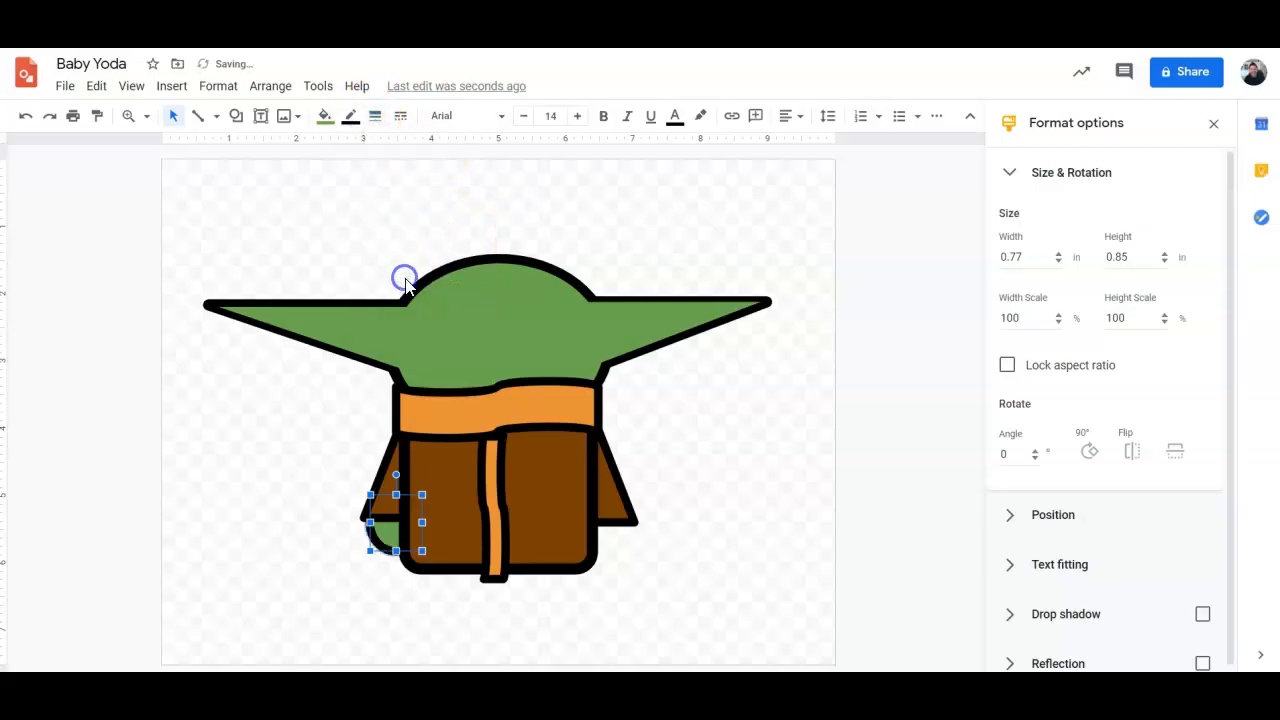
pyautogui.click(375, 115)
pyautogui.click(408, 252)
pyautogui.press('Up')
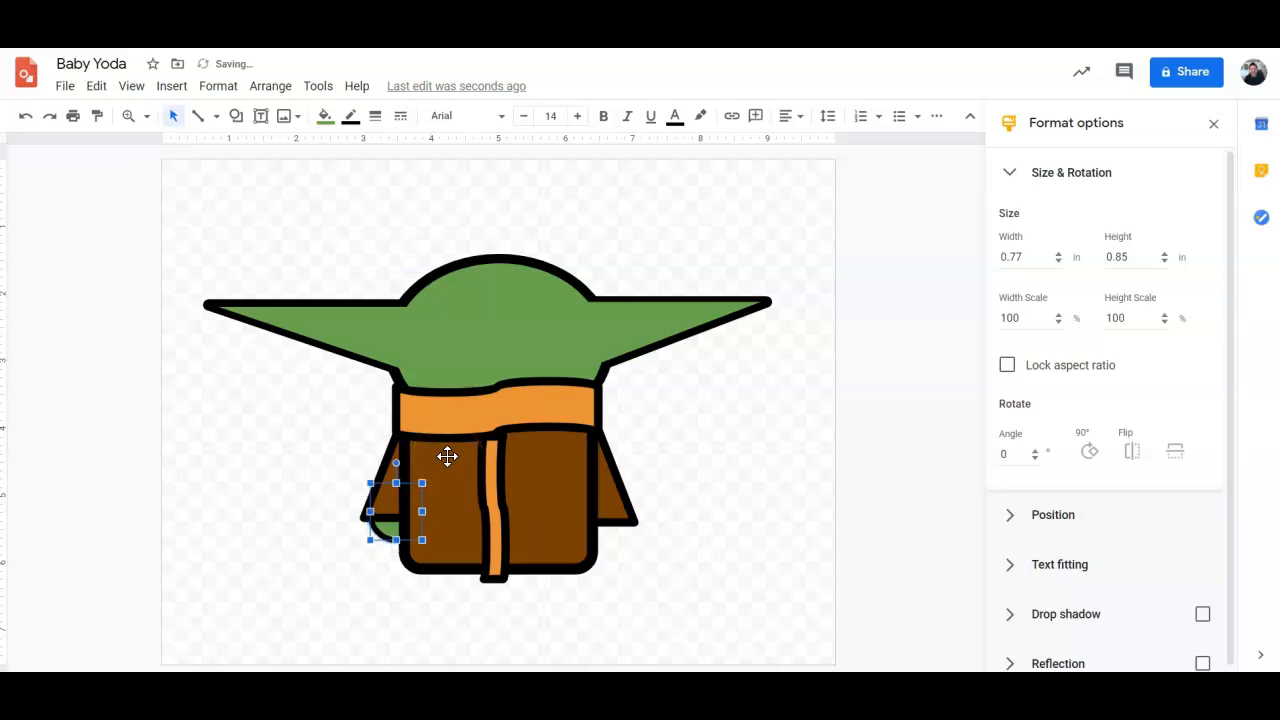
# - Duplicate the left hand, send the copy behind the right sleeve and nudge it left and up into place
pyautogui.hotkey('ctrl', 'd')
pyautogui.moveTo(415, 530); pyautogui.dragTo(606, 526)
pyautogui.click(272, 86)
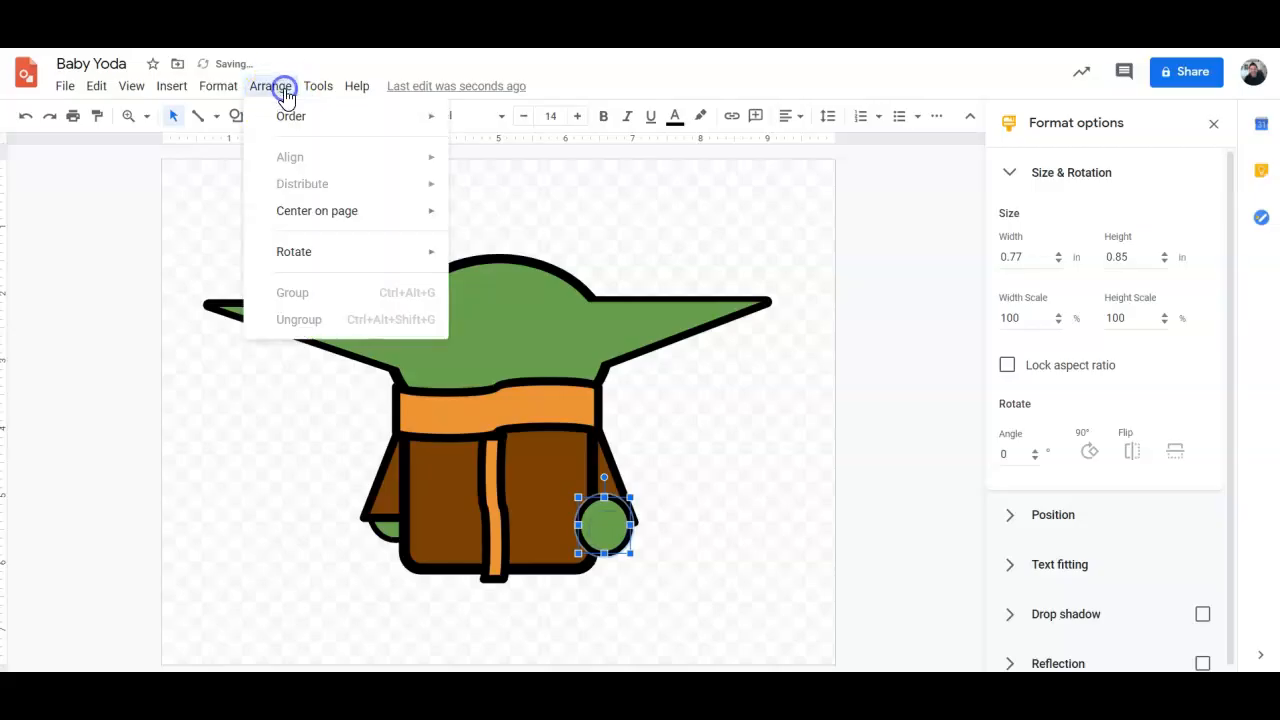
pyautogui.click(292, 116)
pyautogui.click(522, 201)
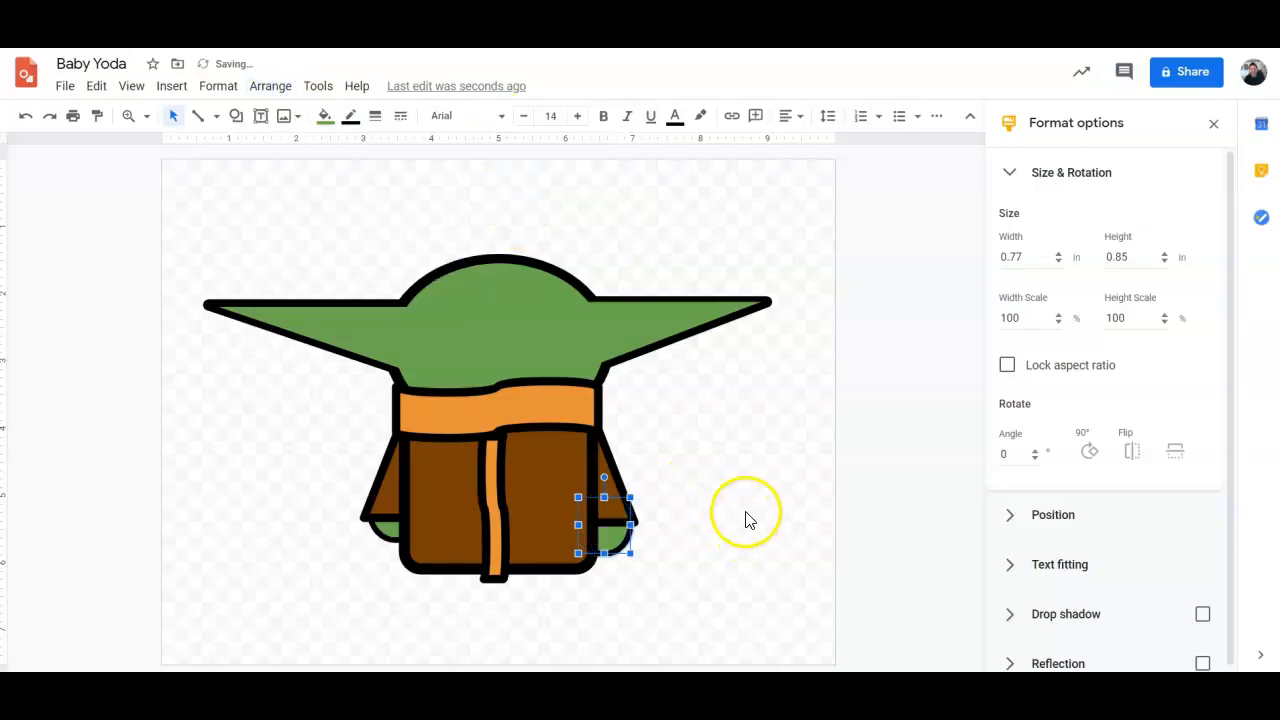
pyautogui.press('Left')
pyautogui.press('Up')
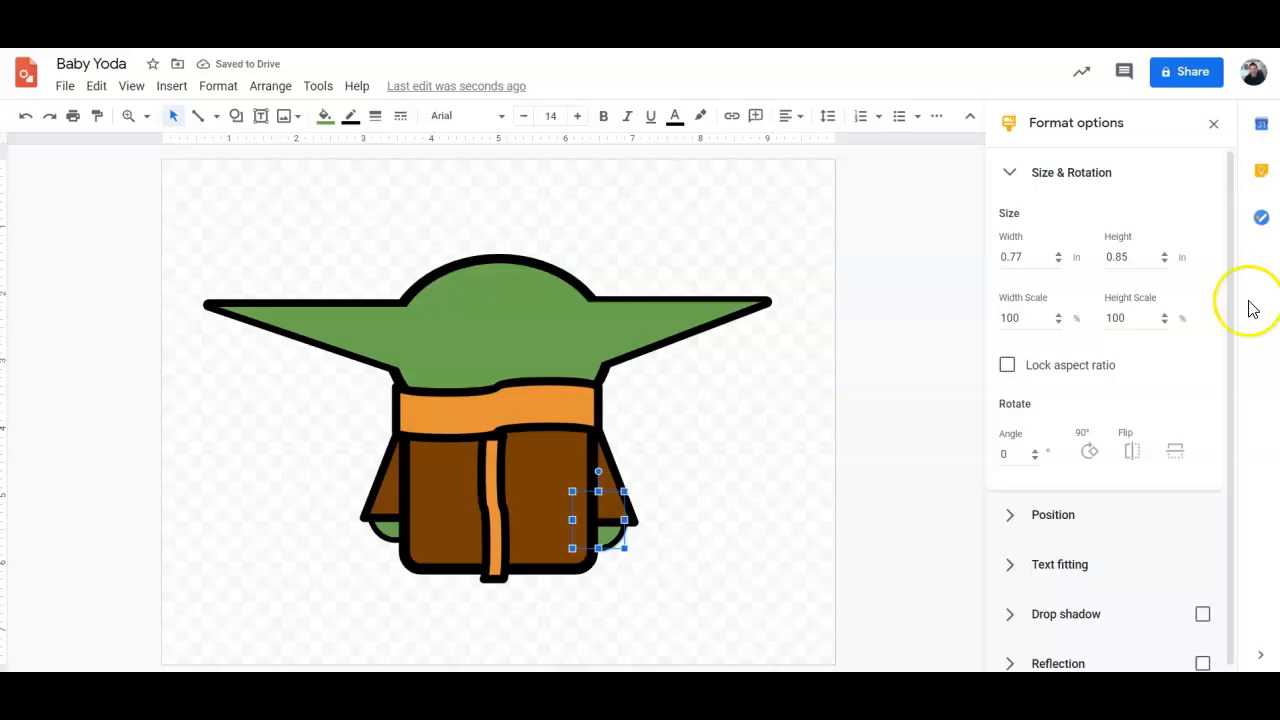
pyautogui.click(777, 506)
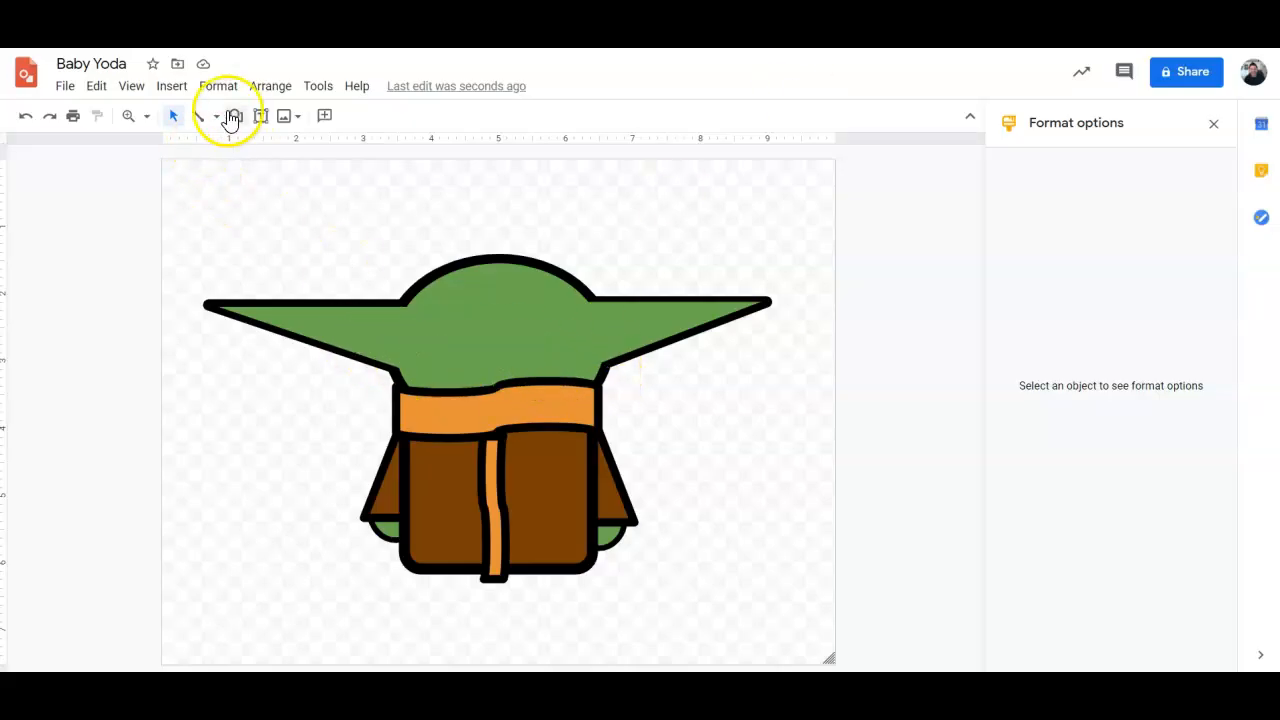
# - Draw a circle about 1.11 by 1.11 in on the left part of the face as an eye
pyautogui.click(236, 115)
pyautogui.click(283, 146)
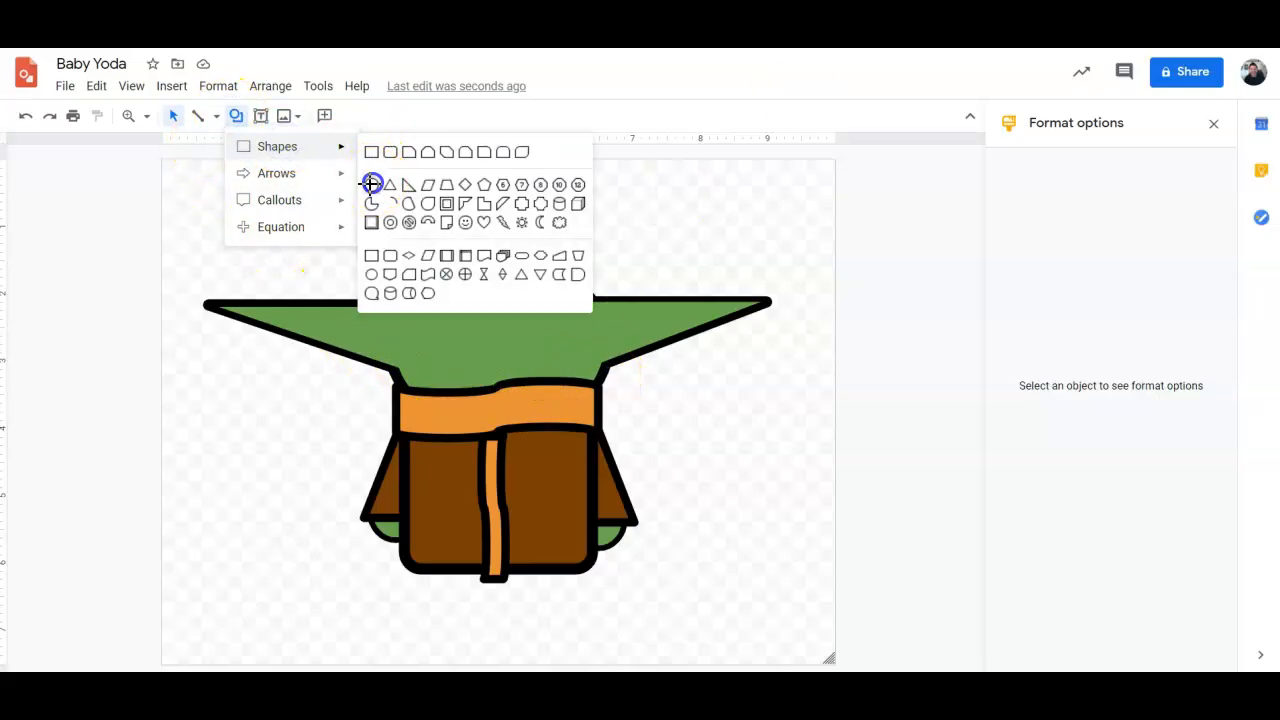
pyautogui.click(371, 183)
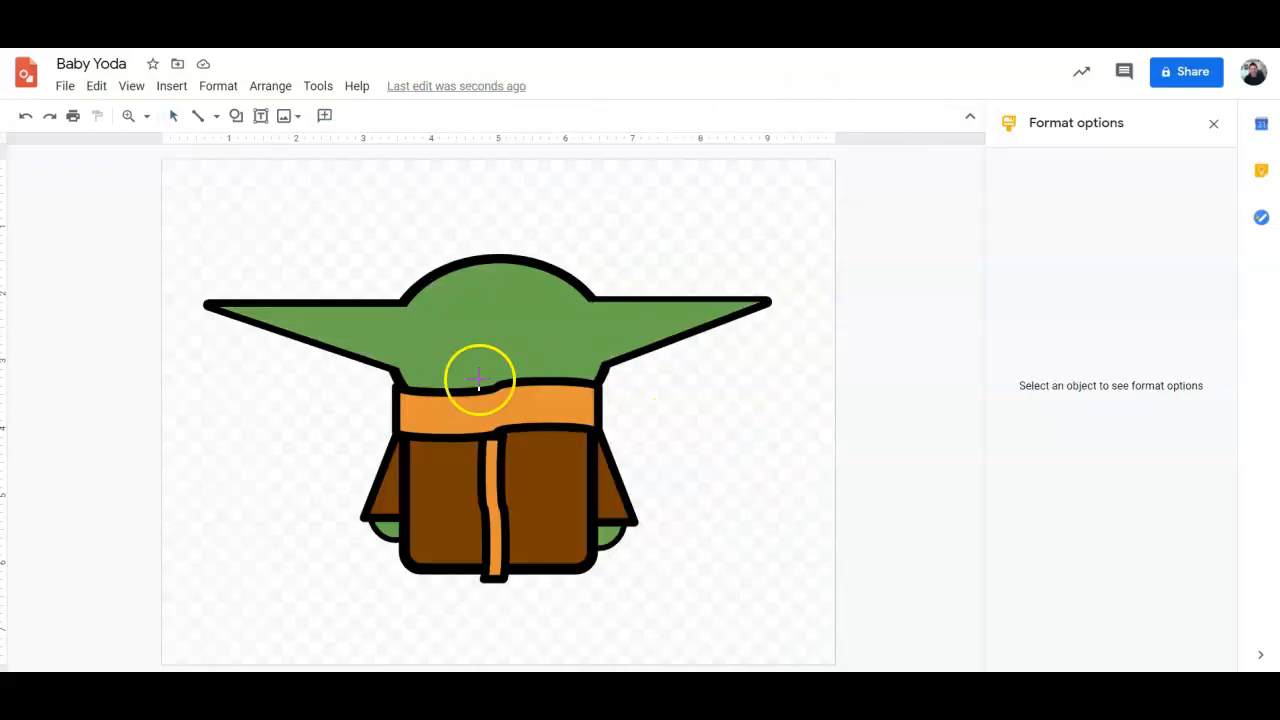
pyautogui.moveTo(512, 378); pyautogui.dragTo(513, 381)
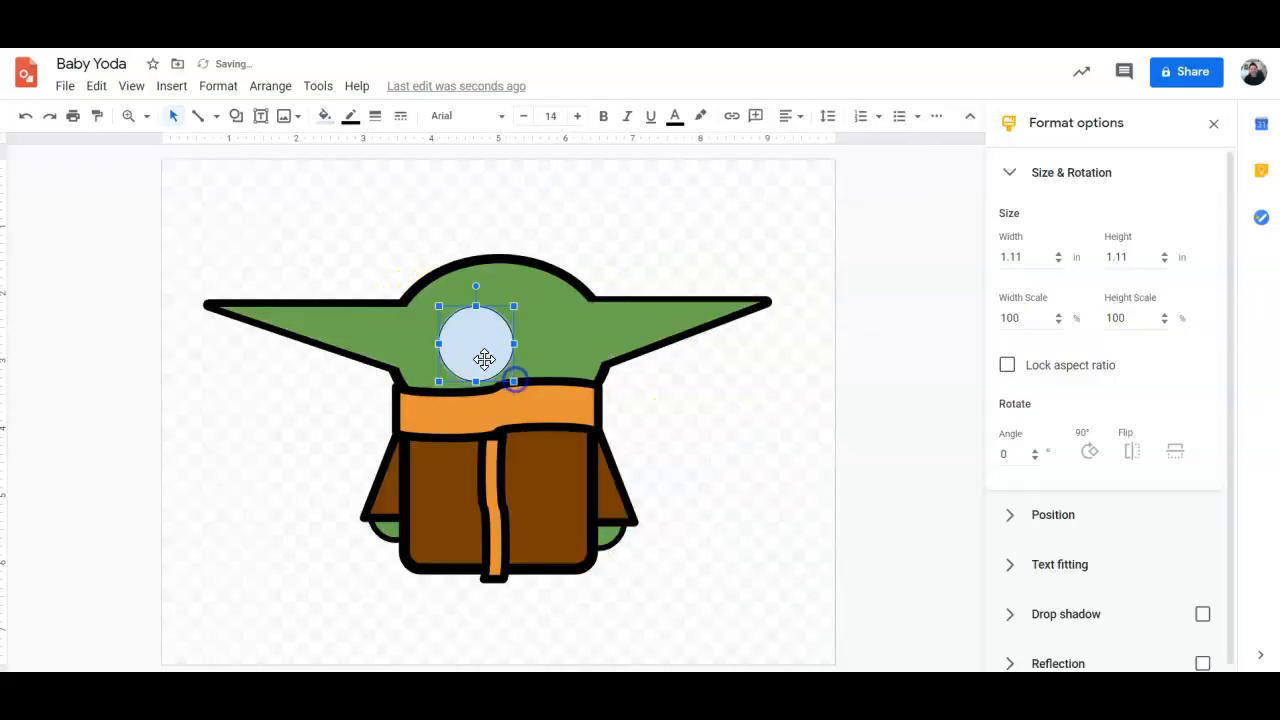
# - Fill the eye circle with white and make its border transparent
pyautogui.click(327, 117)
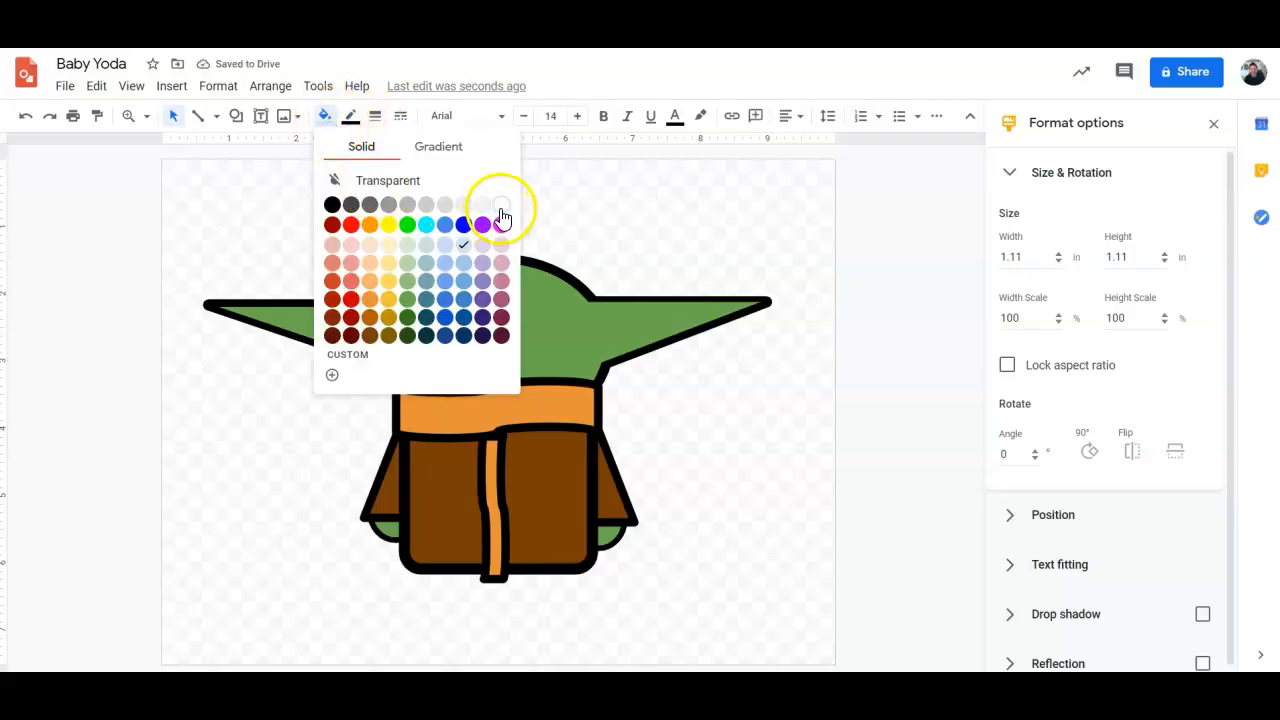
pyautogui.click(501, 205)
pyautogui.click(352, 118)
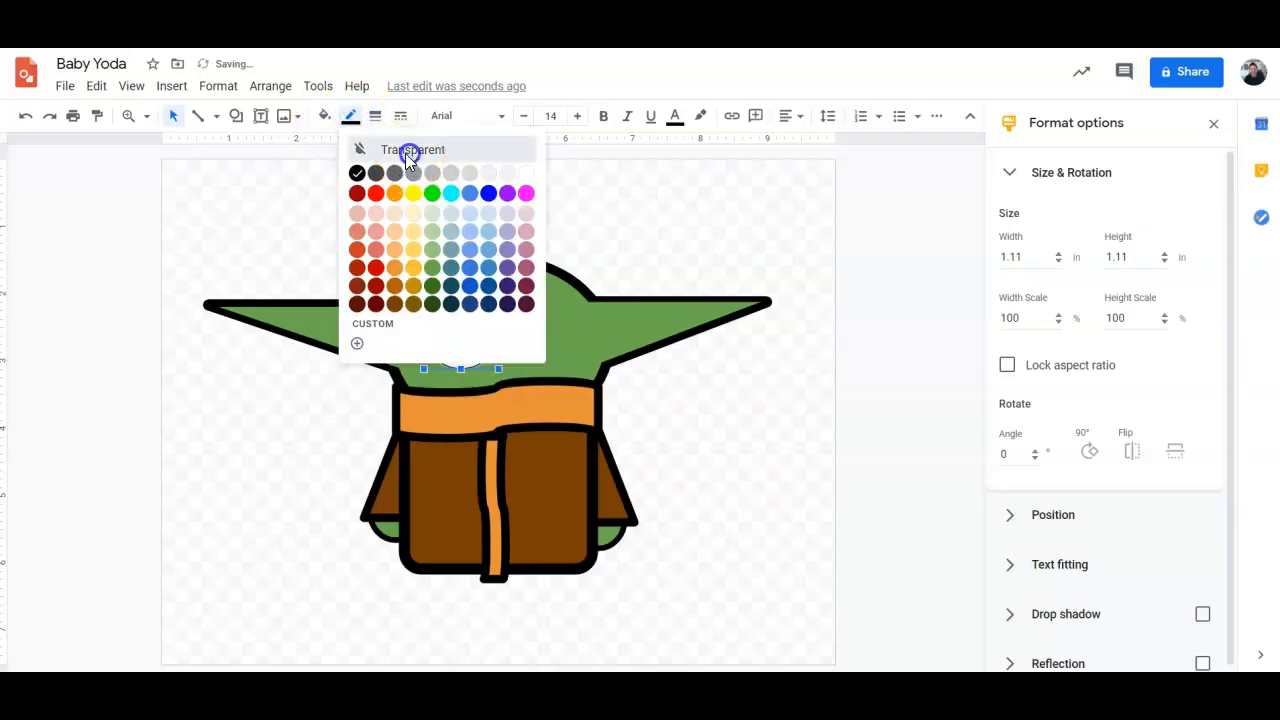
pyautogui.click(407, 150)
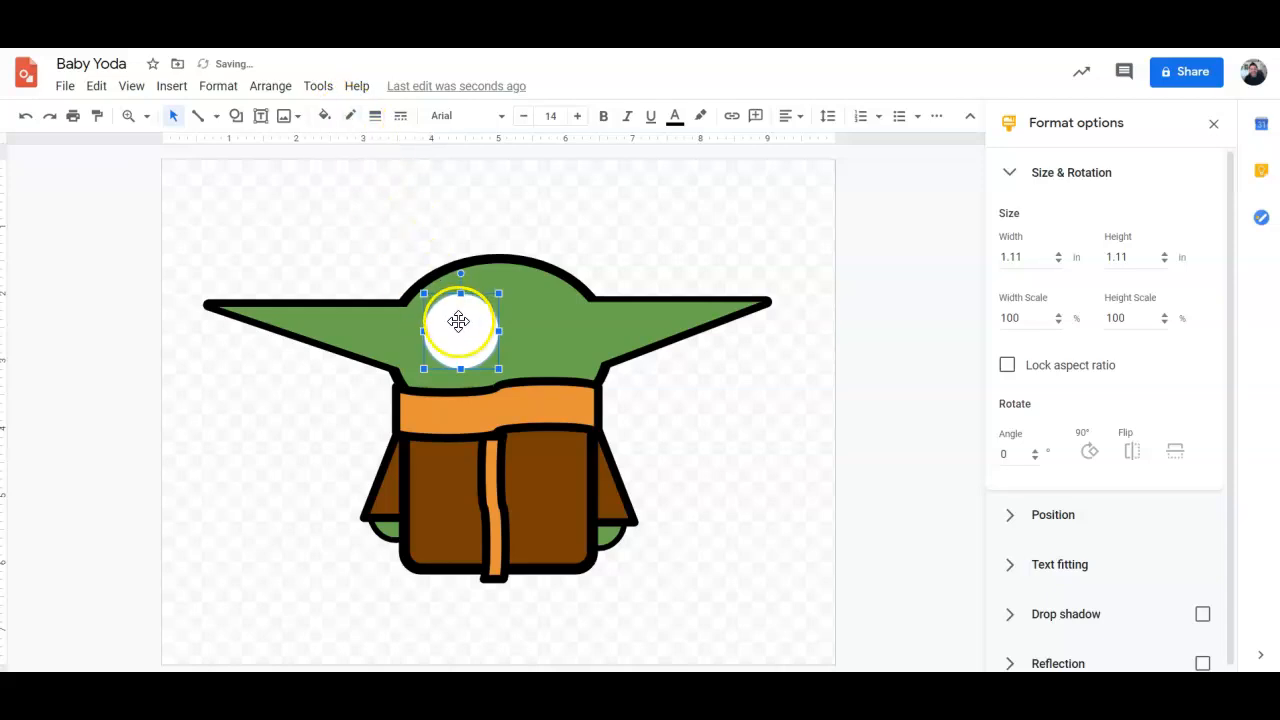
# - Duplicate the white eye and line up the two circles side by side on the face
pyautogui.moveTo(446, 322); pyautogui.dragTo(534, 324)
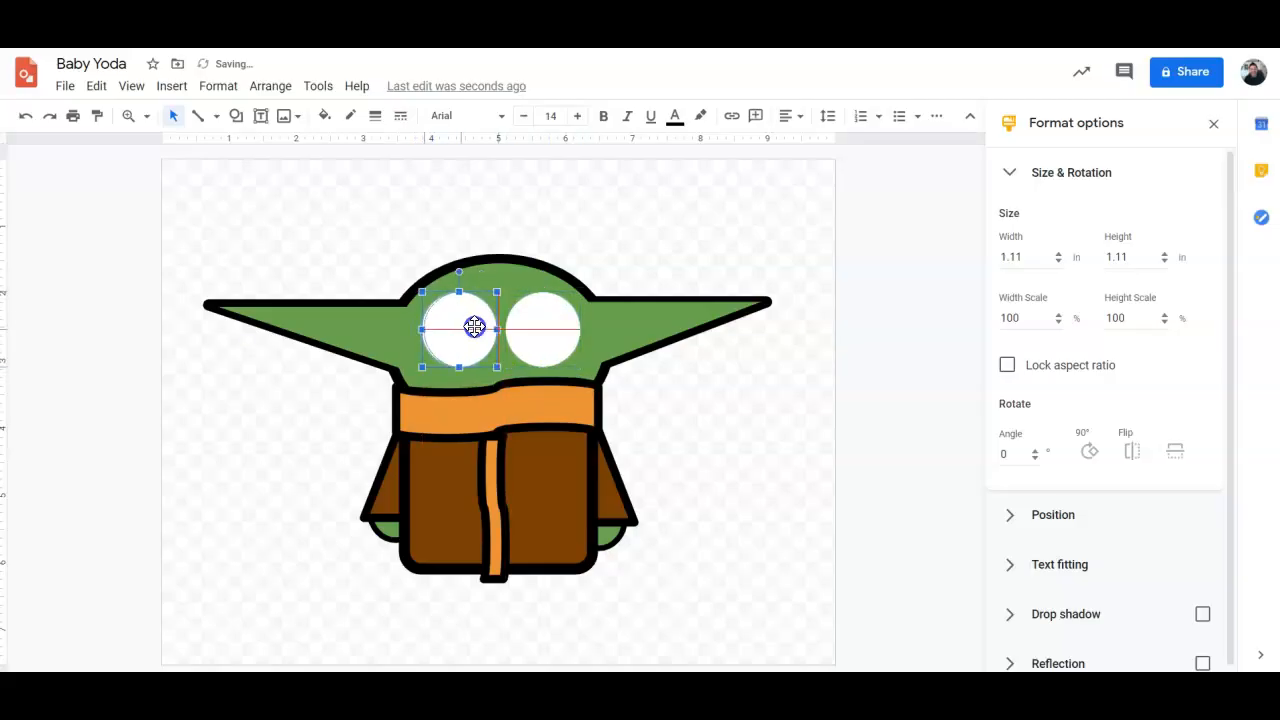
pyautogui.click(586, 234)
# - Draw a circle about 0.77 by 0.76 in on the left white eye as its iris
pyautogui.click(236, 115)
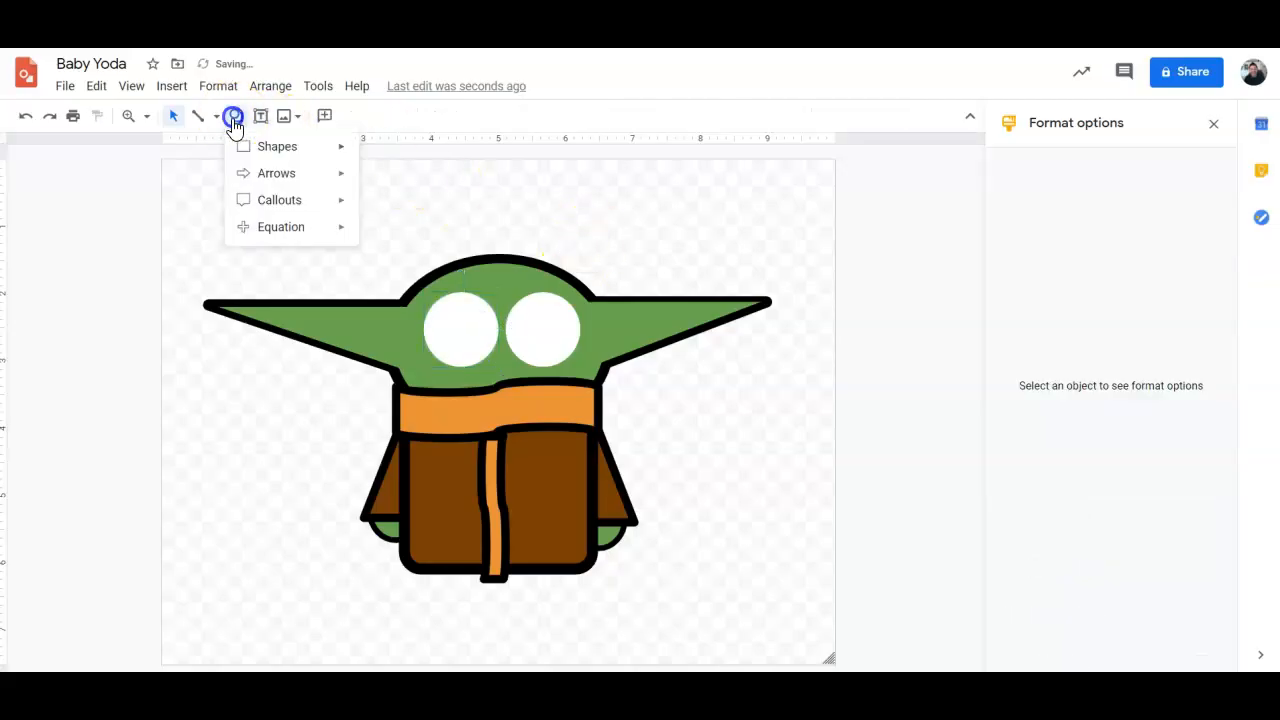
pyautogui.click(278, 156)
pyautogui.click(371, 185)
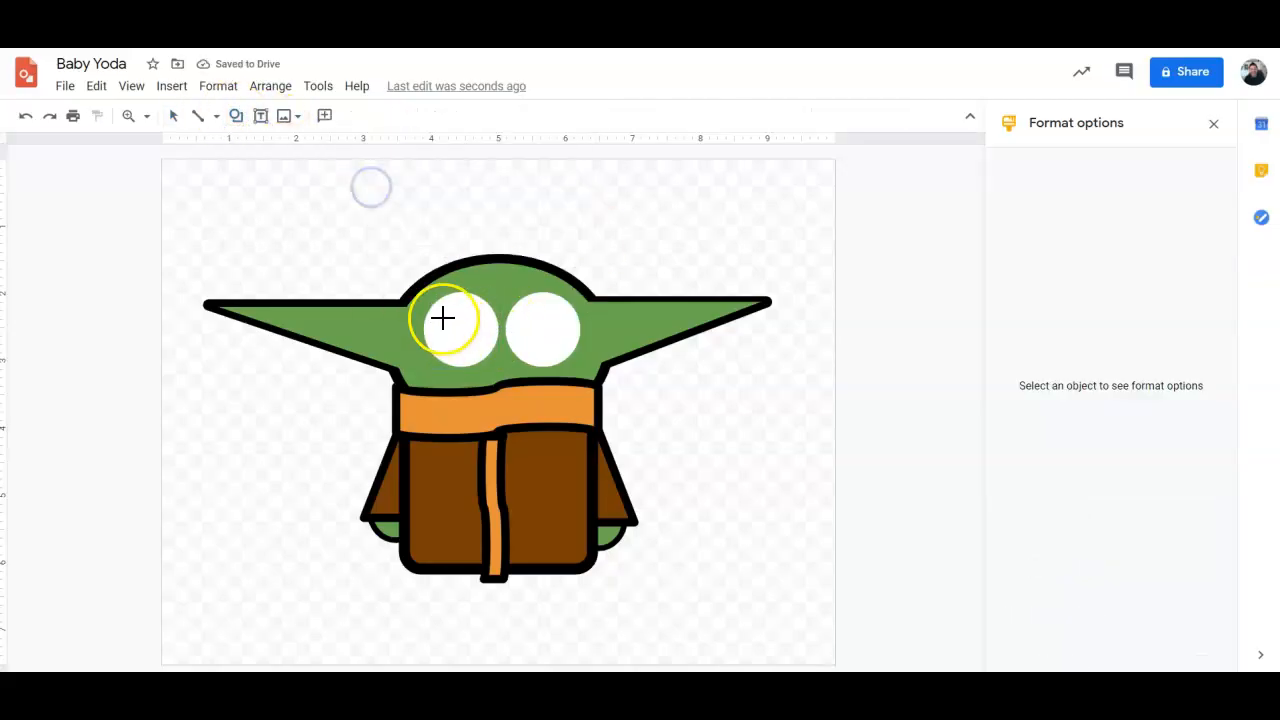
pyautogui.moveTo(492, 359); pyautogui.dragTo(494, 360)
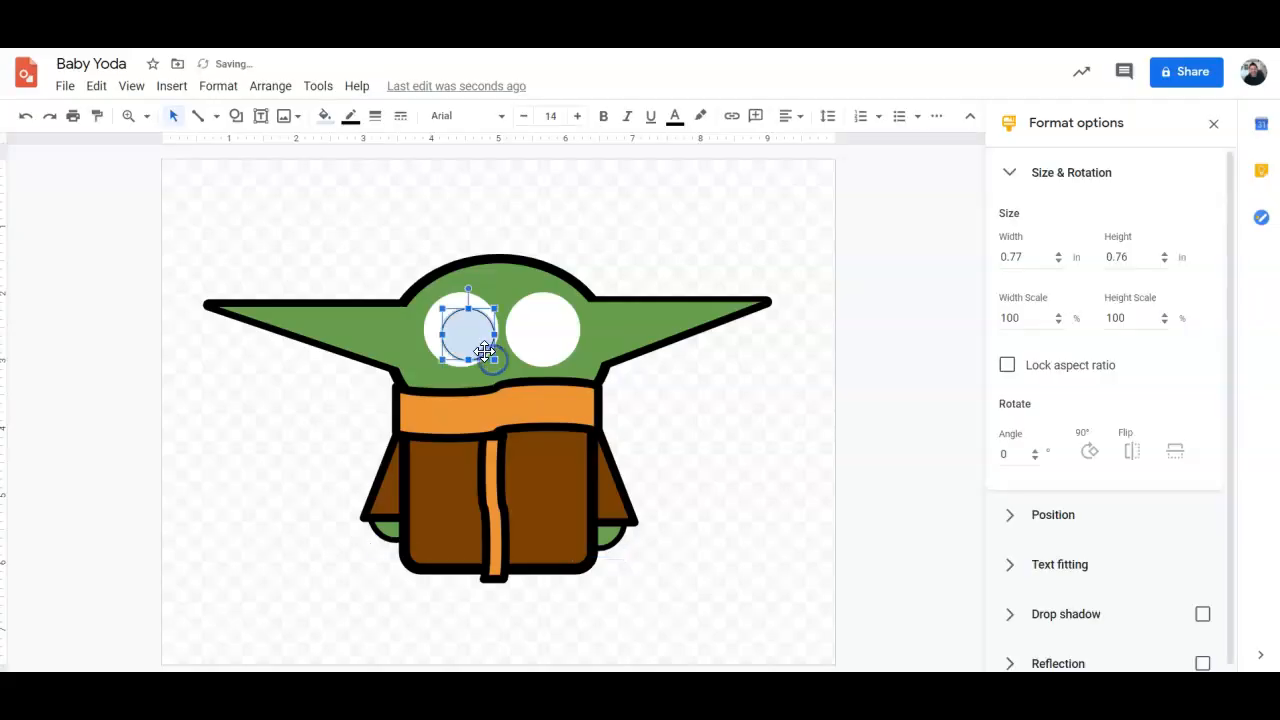
# - Fill the iris circle with blue and make its border transparent
pyautogui.click(324, 116)
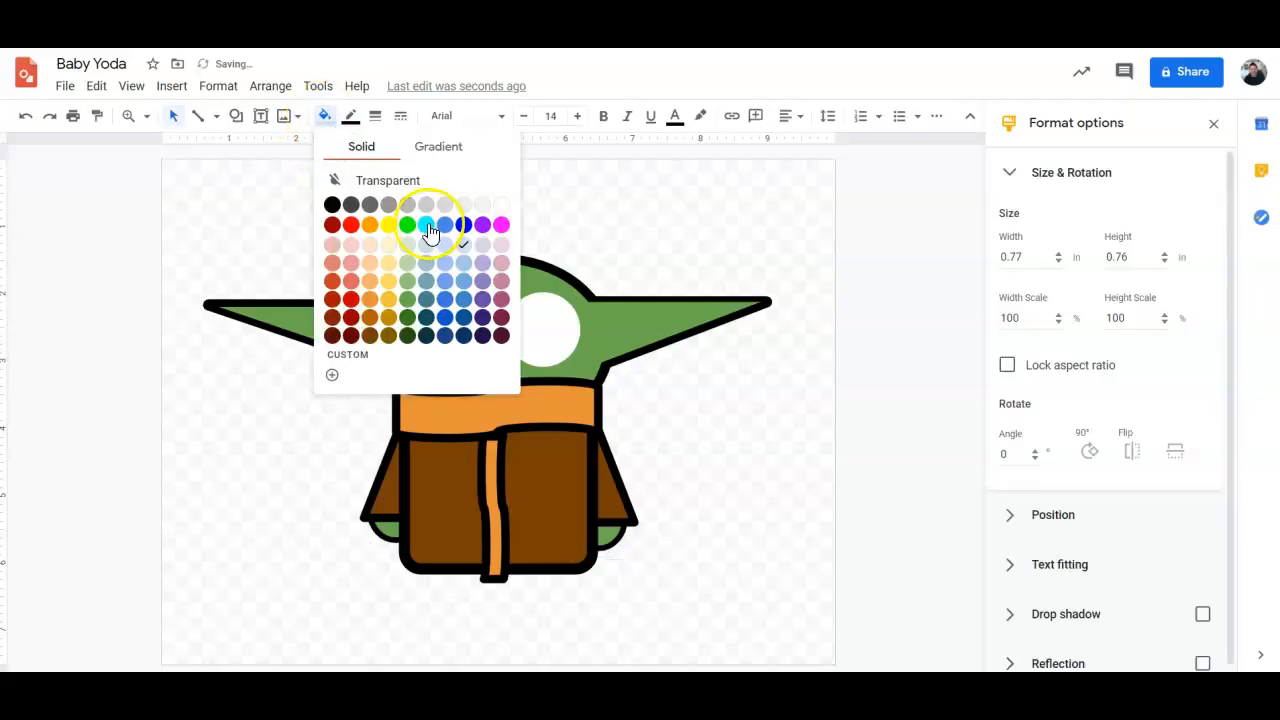
pyautogui.click(464, 226)
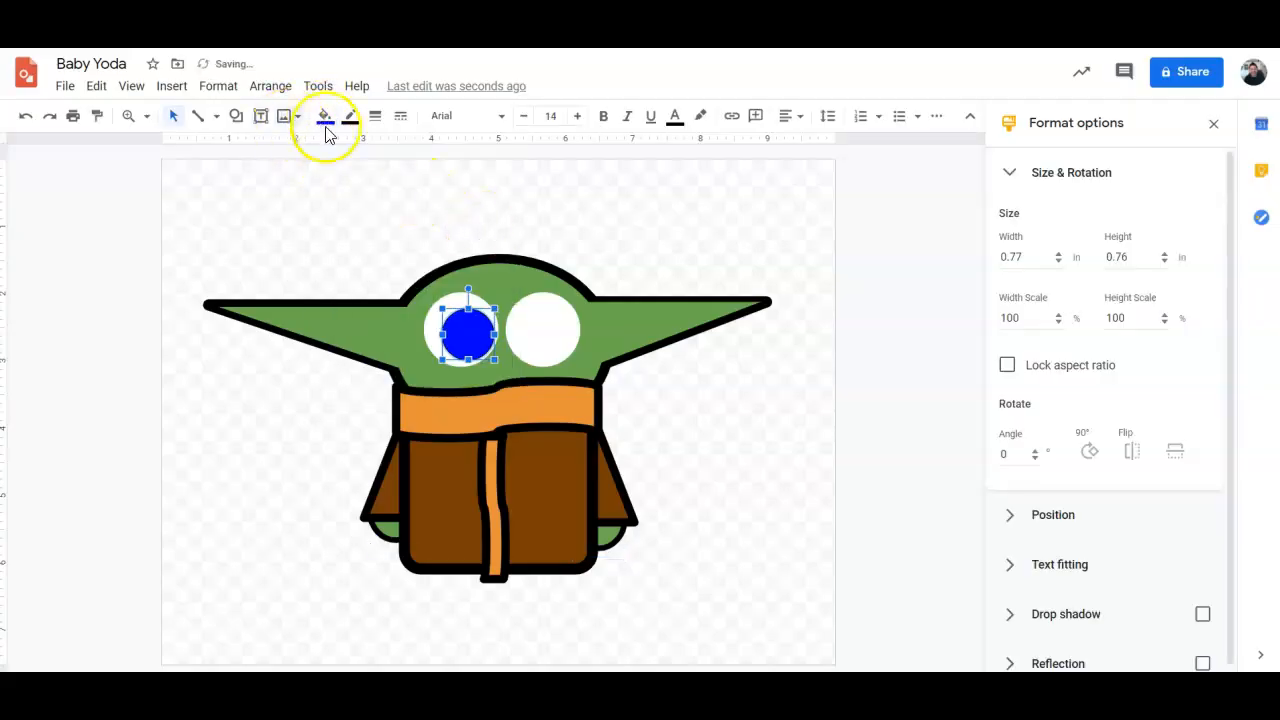
pyautogui.click(352, 120)
pyautogui.click(401, 154)
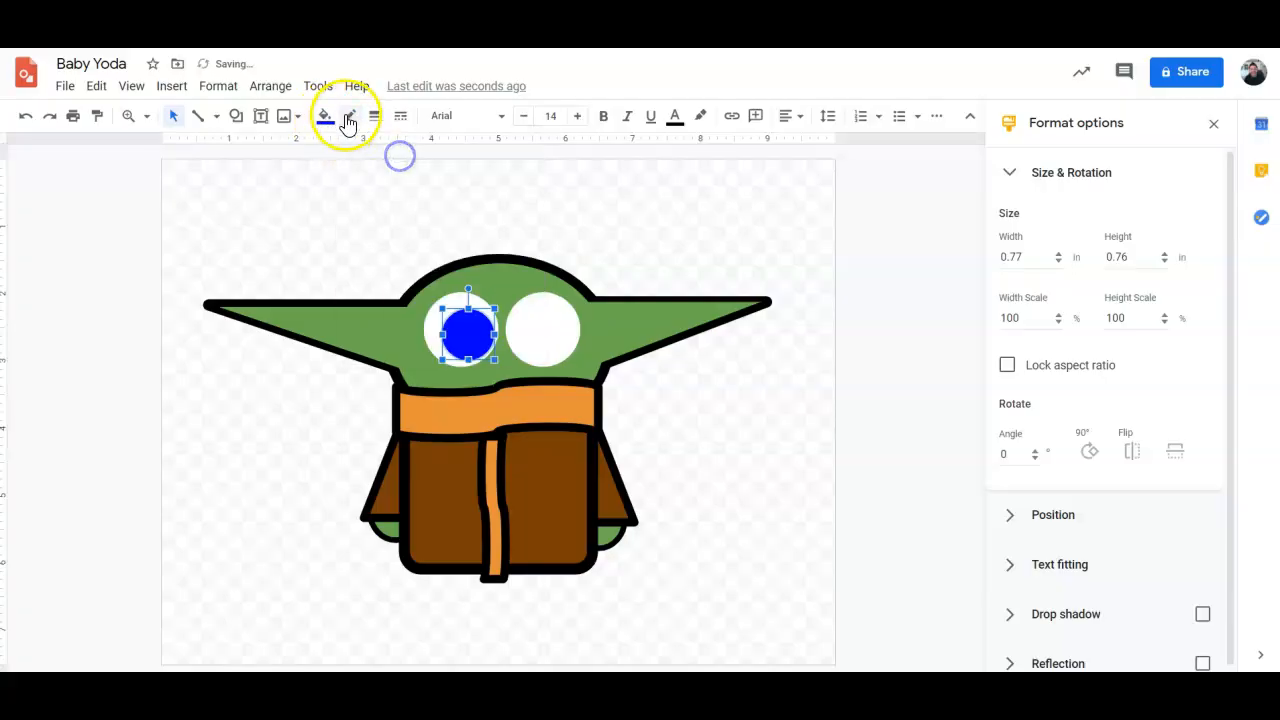
# - Duplicate the blue iris and place the copy on the inner side of the right white eye, level with the first
pyautogui.hotkey('ctrl', 'd')
pyautogui.moveTo(480, 356); pyautogui.dragTo(543, 344)
pyautogui.moveTo(553, 344); pyautogui.dragTo(535, 338)
pyautogui.click(618, 213)
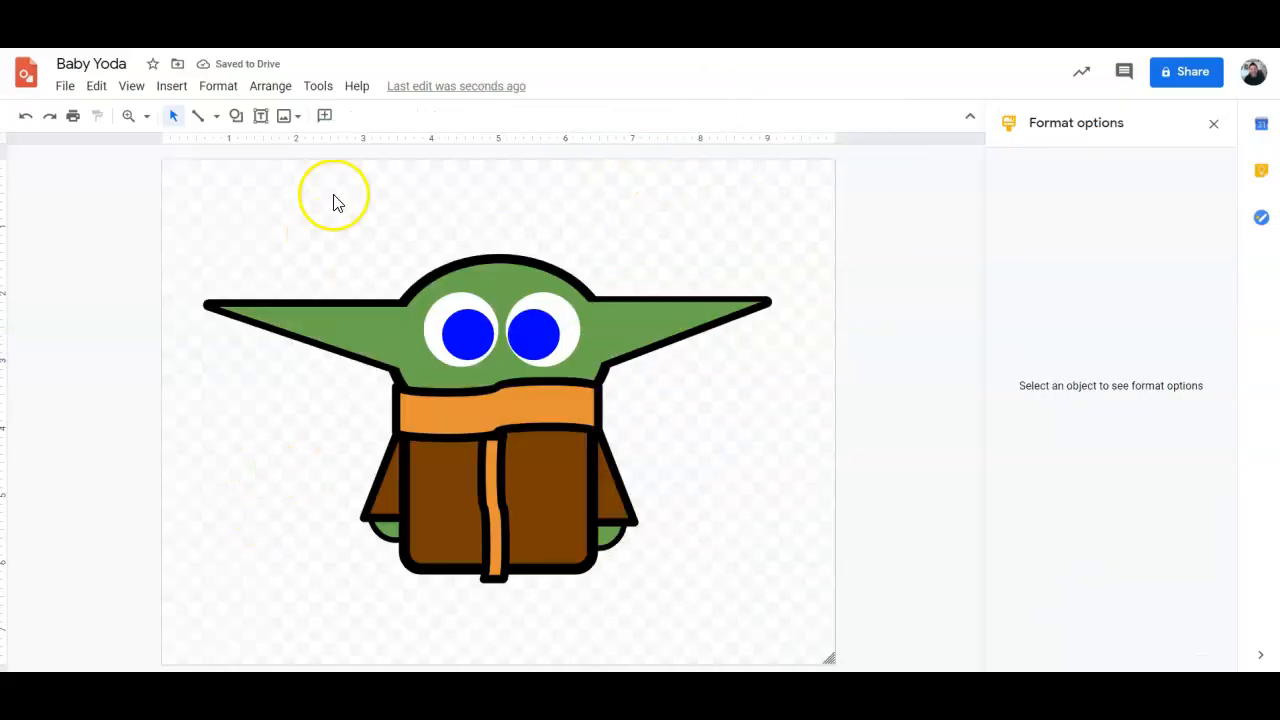
# - Draw a circle about 0.9 by 0.92 in on the empty canvas above the left ear for an eye highlight
pyautogui.click(236, 115)
pyautogui.click(263, 147)
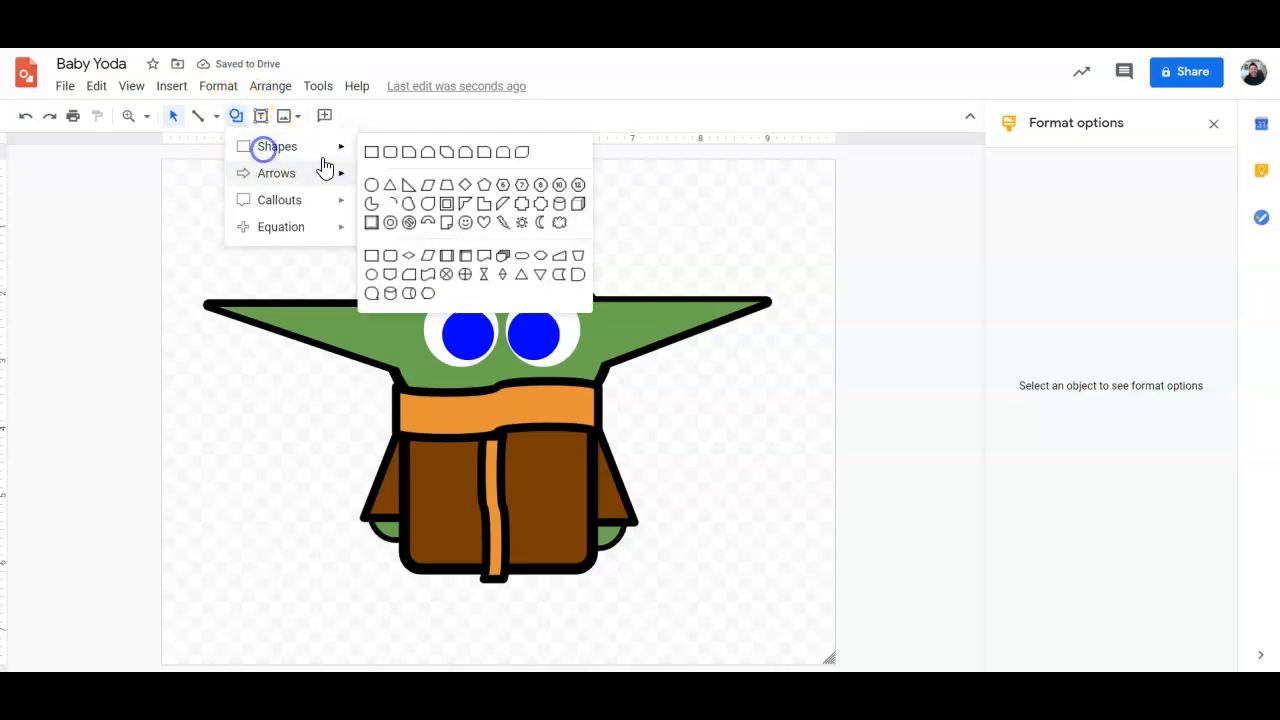
pyautogui.click(371, 184)
pyautogui.moveTo(352, 198); pyautogui.dragTo(412, 258)
pyautogui.click(405, 268)
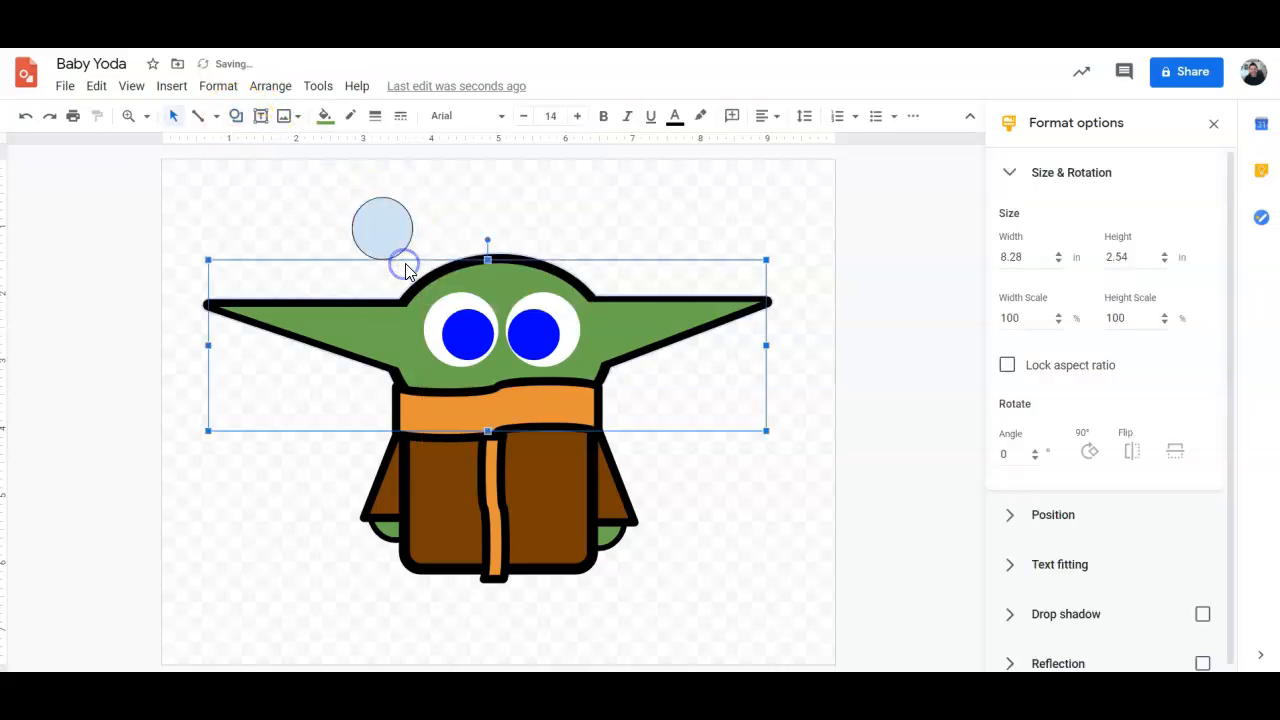
pyautogui.click(368, 212)
pyautogui.click(236, 115)
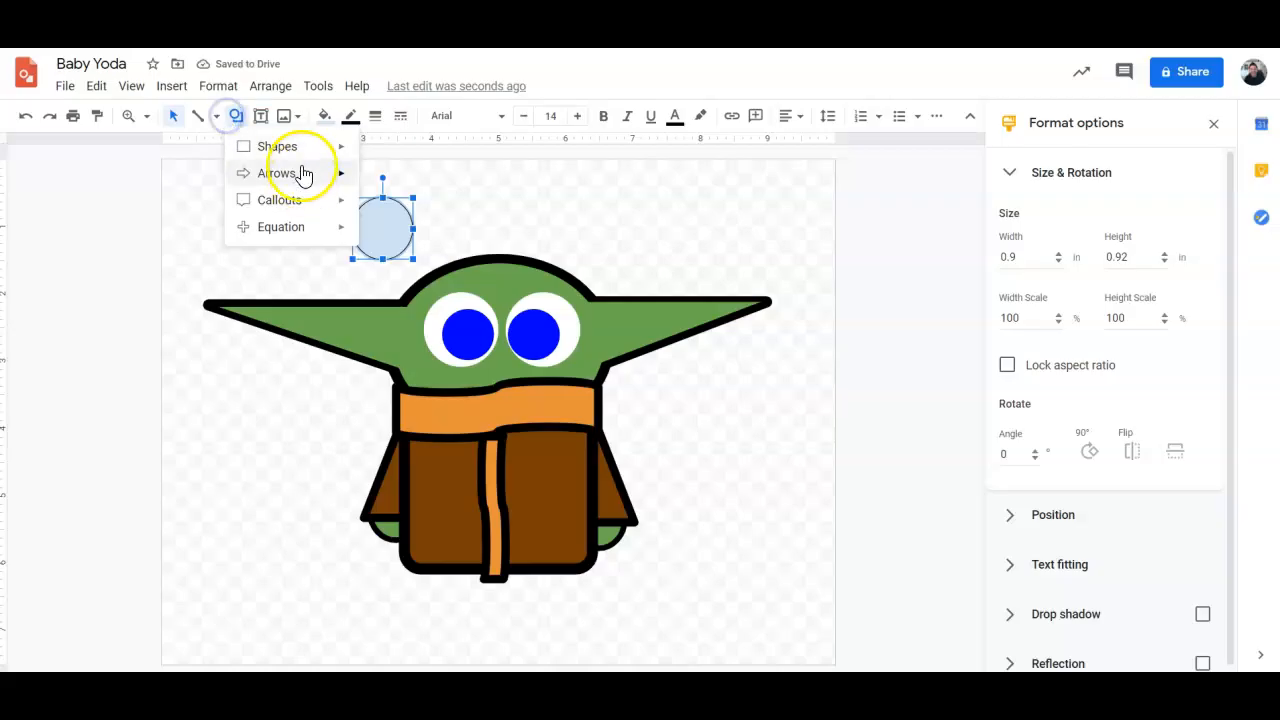
# - Fill the highlight circle with white and make its border transparent
pyautogui.click(324, 115)
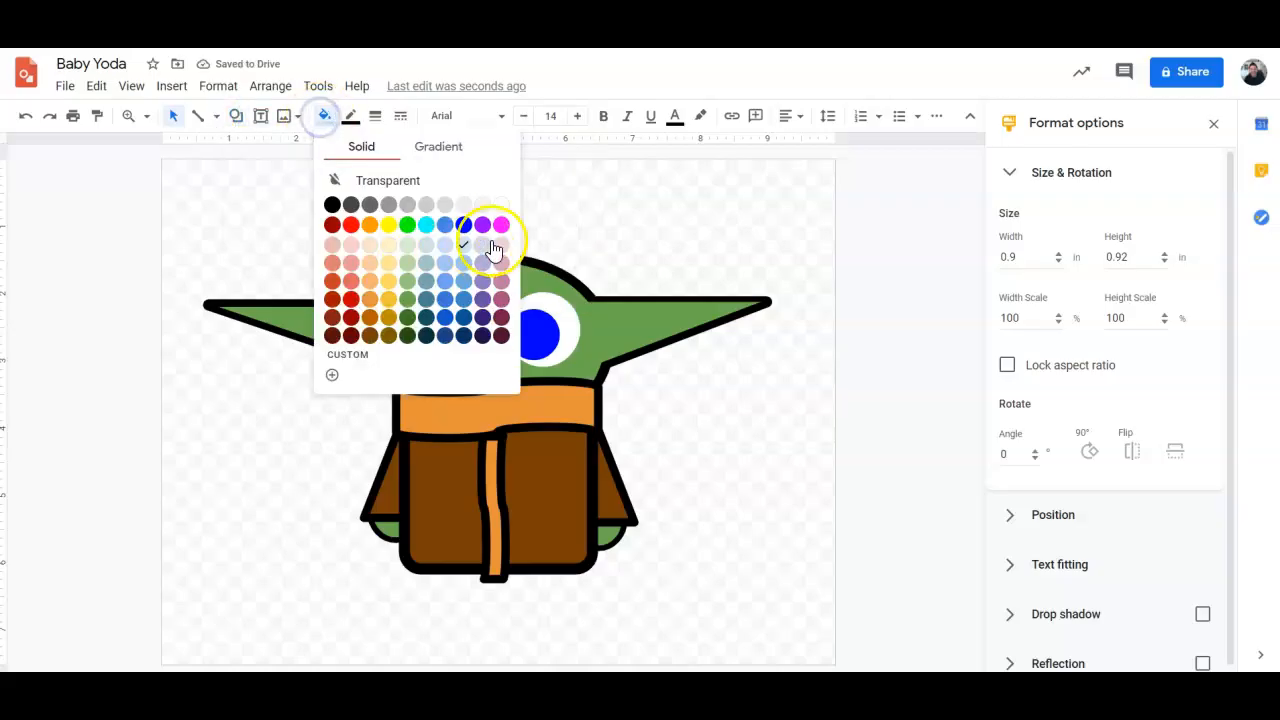
pyautogui.click(501, 204)
pyautogui.click(350, 115)
pyautogui.click(366, 142)
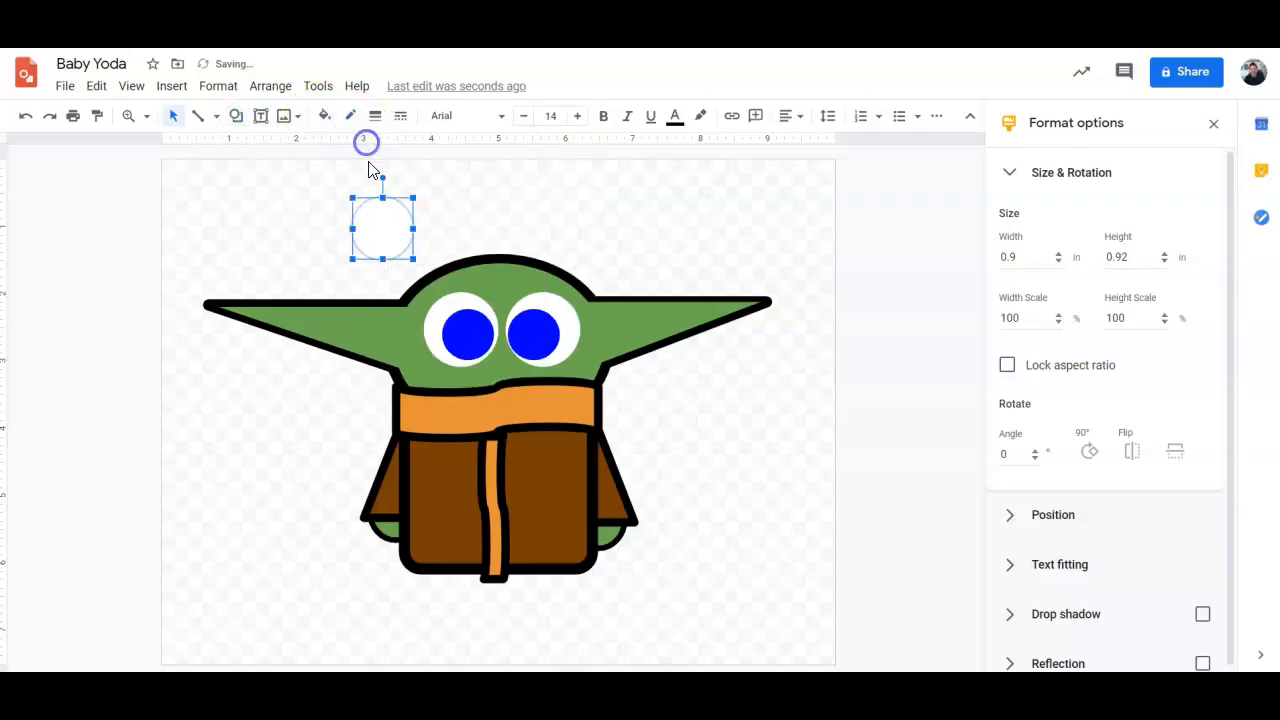
# - Shrink the white highlight to about 0.36 by 0.37 in and place it on the upper-left edge of the left blue iris
pyautogui.moveTo(397, 205); pyautogui.dragTo(467, 278)
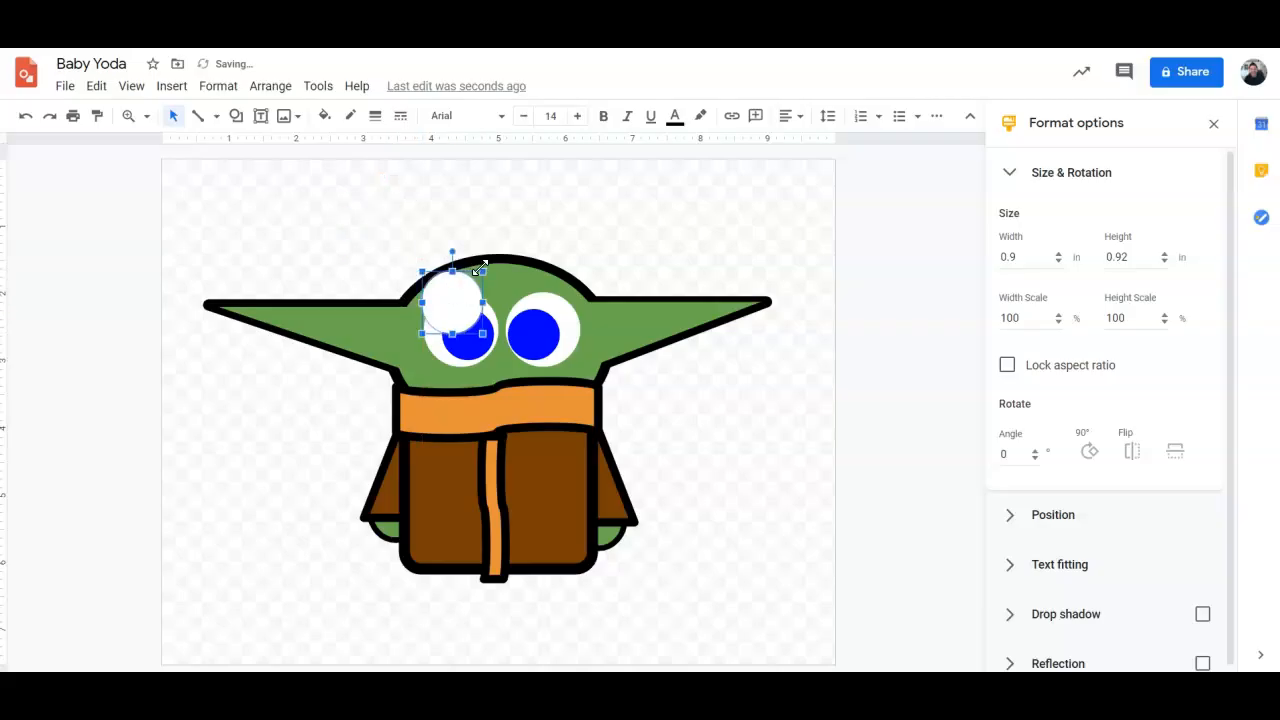
pyautogui.moveTo(438, 306); pyautogui.dragTo(466, 311)
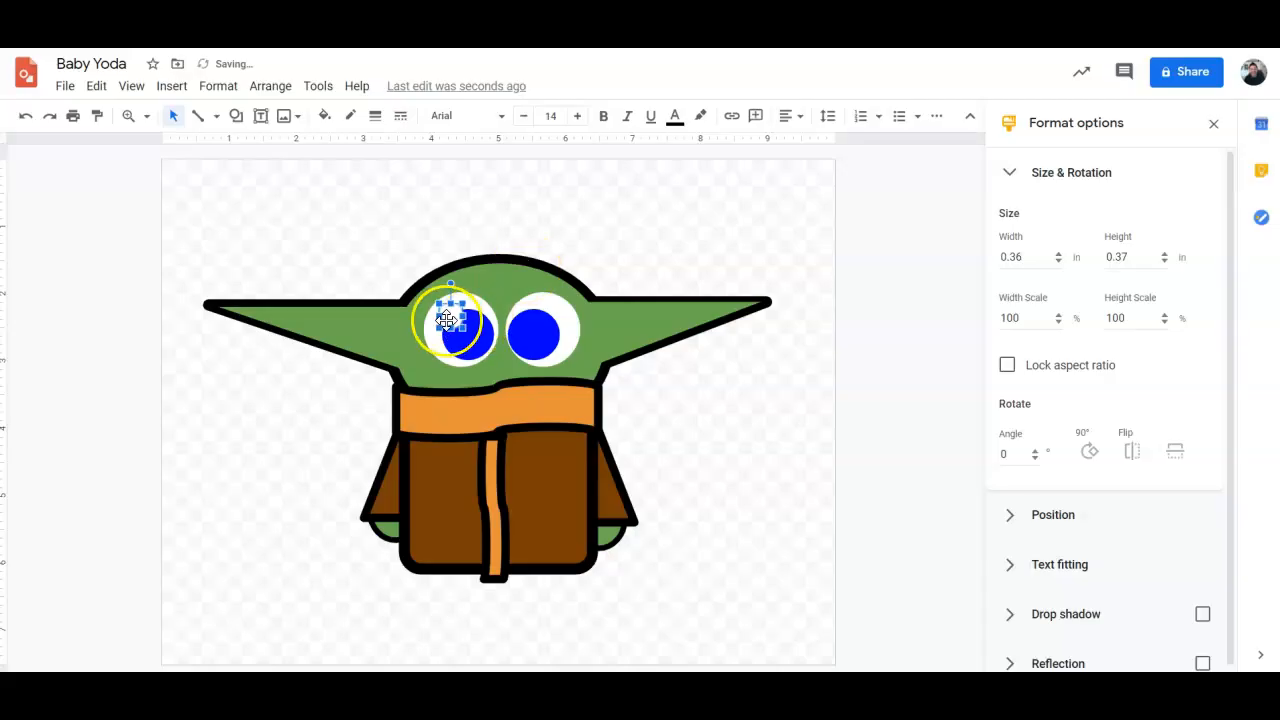
pyautogui.click(533, 222)
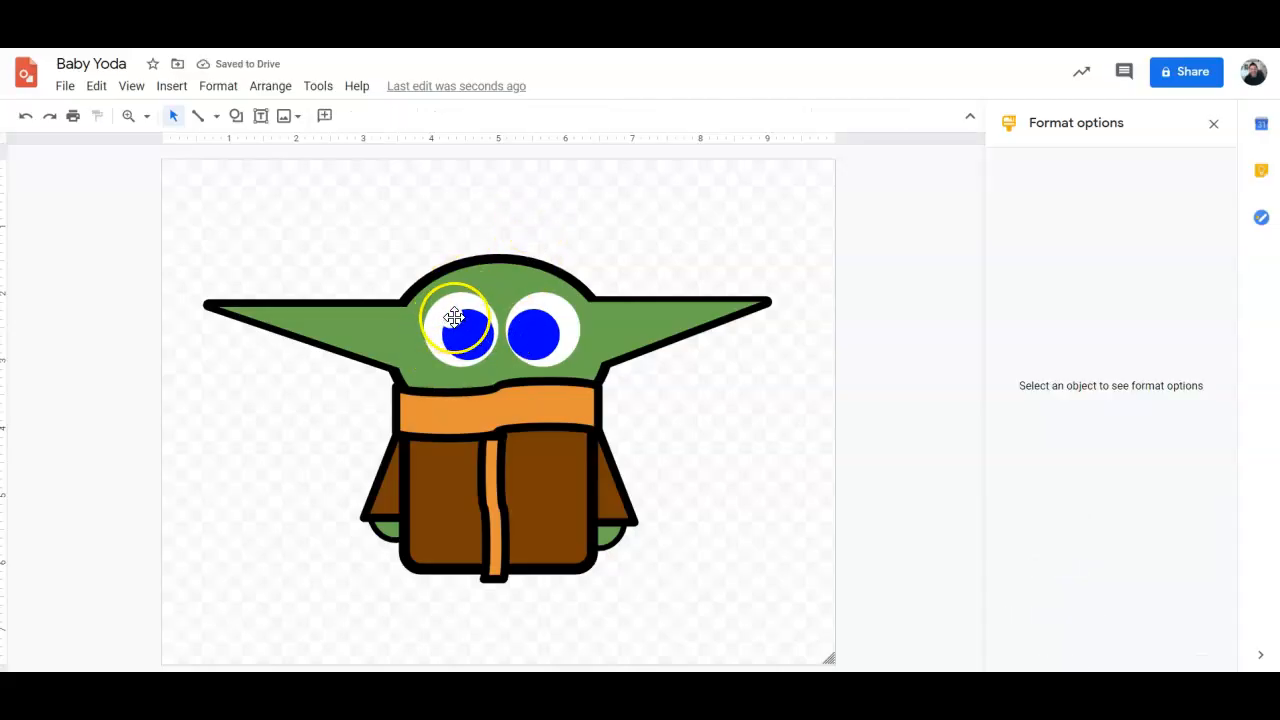
# - Duplicate the small white highlight and place the copy on the upper-left edge of the right blue iris
pyautogui.click(450, 312)
pyautogui.moveTo(458, 311); pyautogui.dragTo(524, 318)
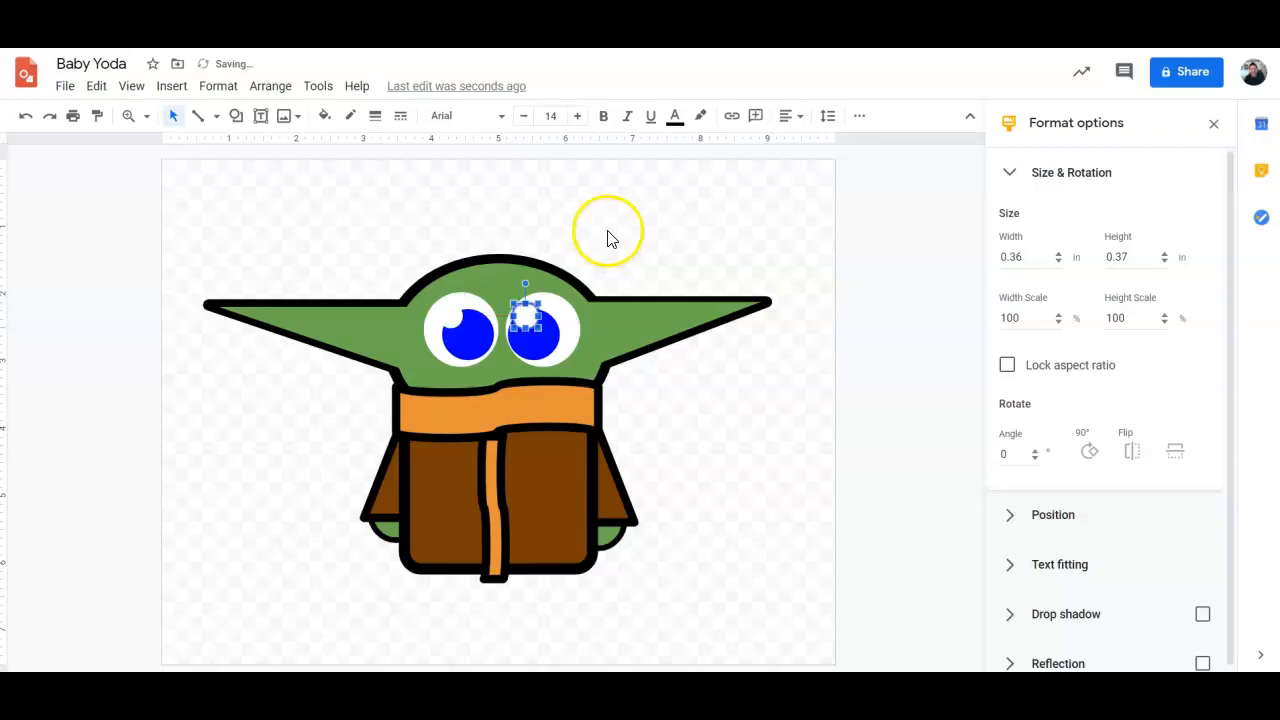
pyautogui.click(610, 234)
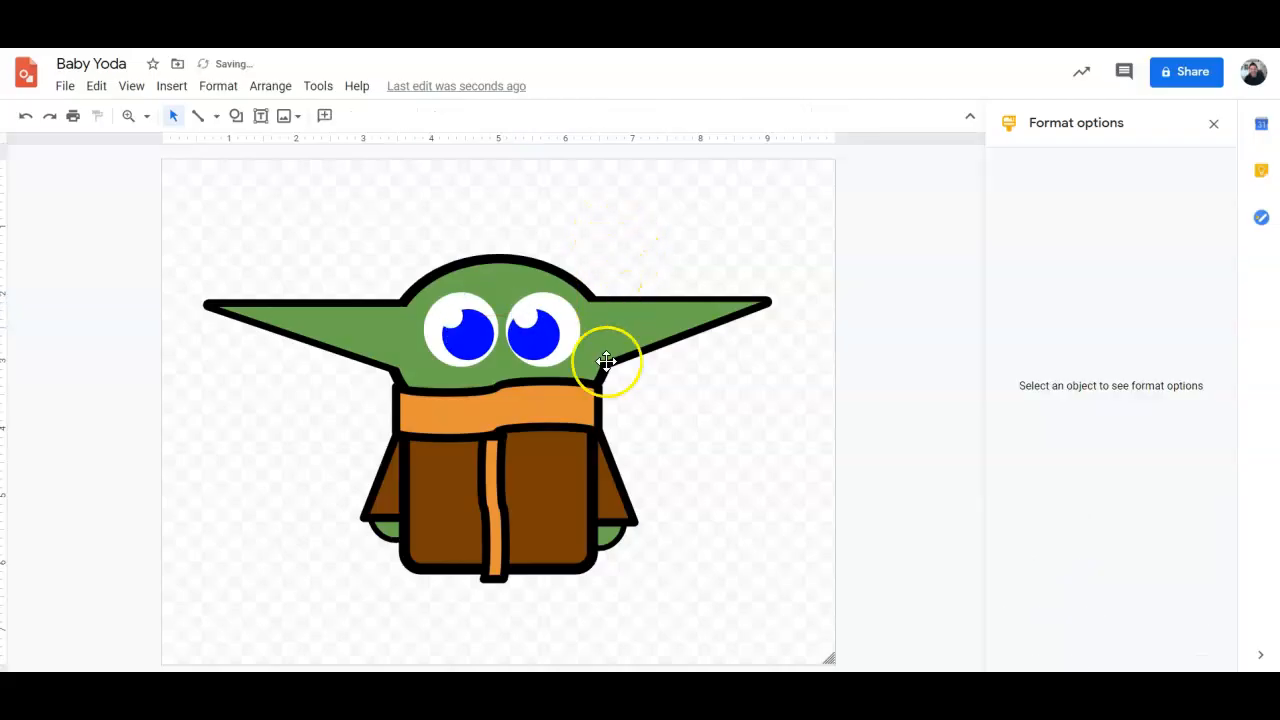
# - Draw a right triangle about 0.45 by 1.42 in, rotated 90°, inside the right ear and fill it with light orange
pyautogui.click(236, 116)
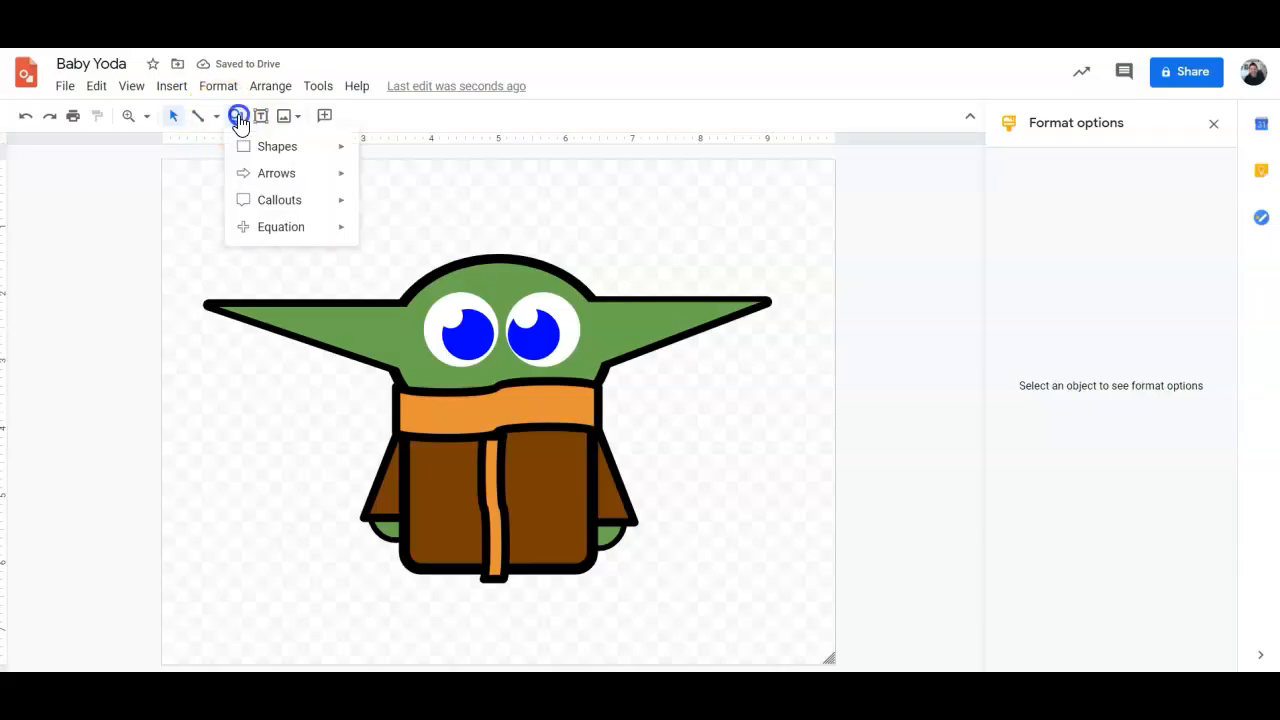
pyautogui.click(300, 148)
pyautogui.click(421, 203)
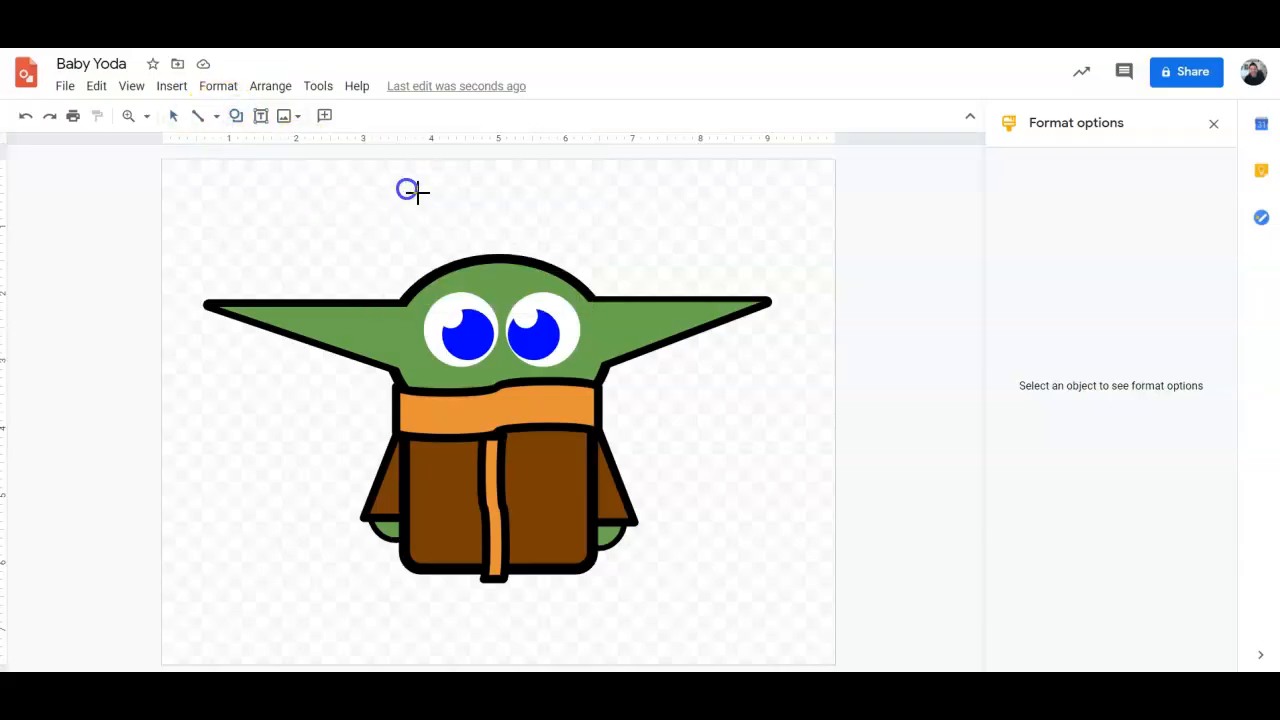
pyautogui.moveTo(667, 287); pyautogui.dragTo(667, 291)
pyautogui.moveTo(652, 176); pyautogui.dragTo(731, 246)
pyautogui.moveTo(633, 325); pyautogui.dragTo(634, 326)
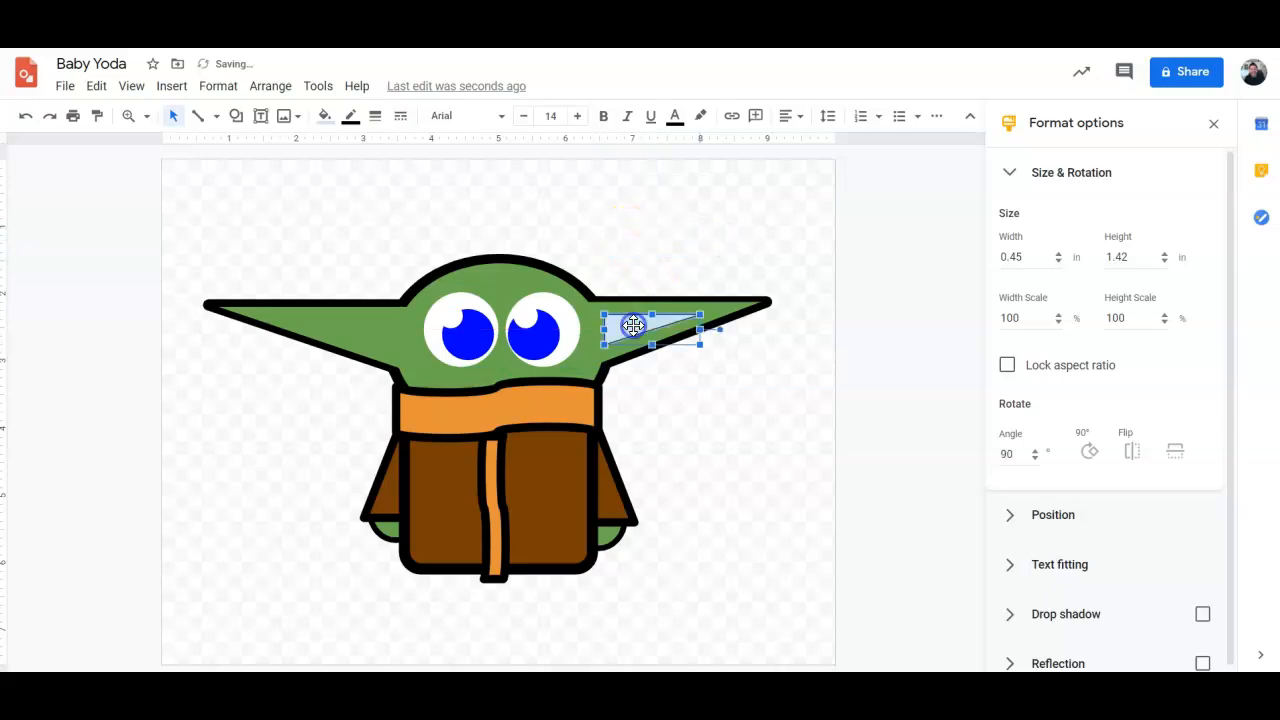
pyautogui.click(325, 115)
pyautogui.click(376, 260)
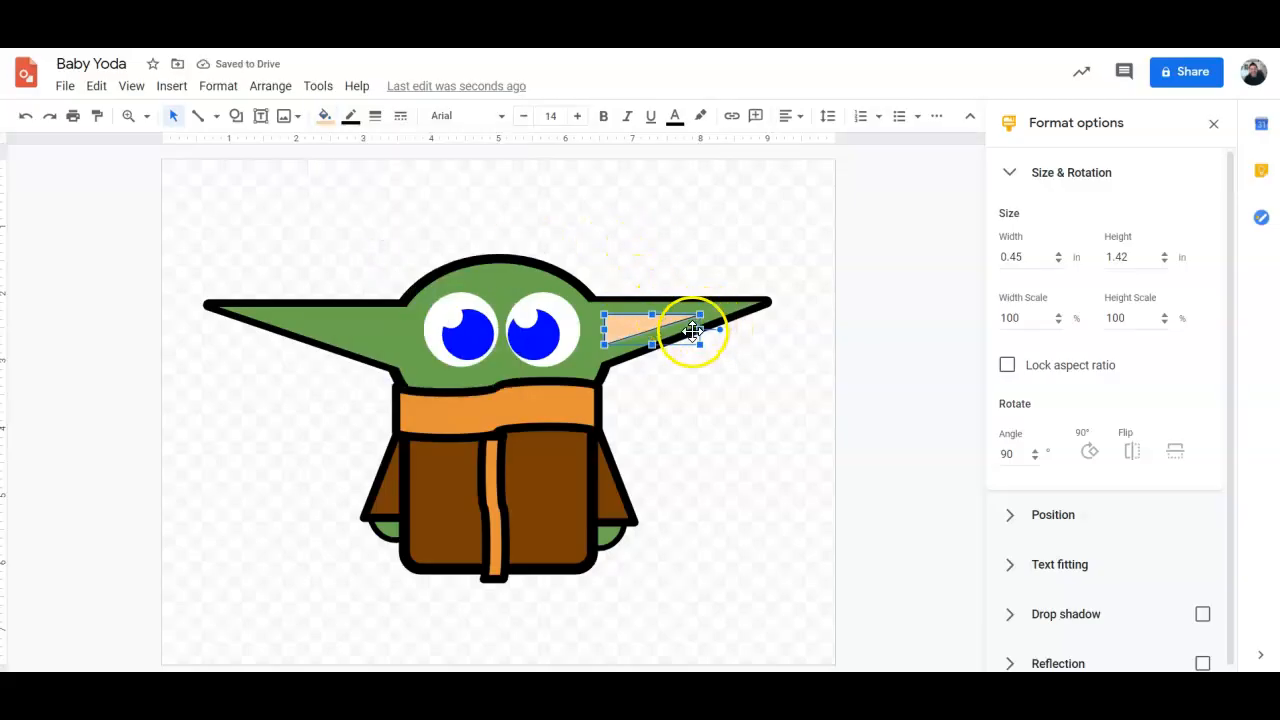
# - Duplicate the inner-ear triangle, flip the copy horizontally and place it inside the left ear
pyautogui.hotkey('ctrl', 'd')
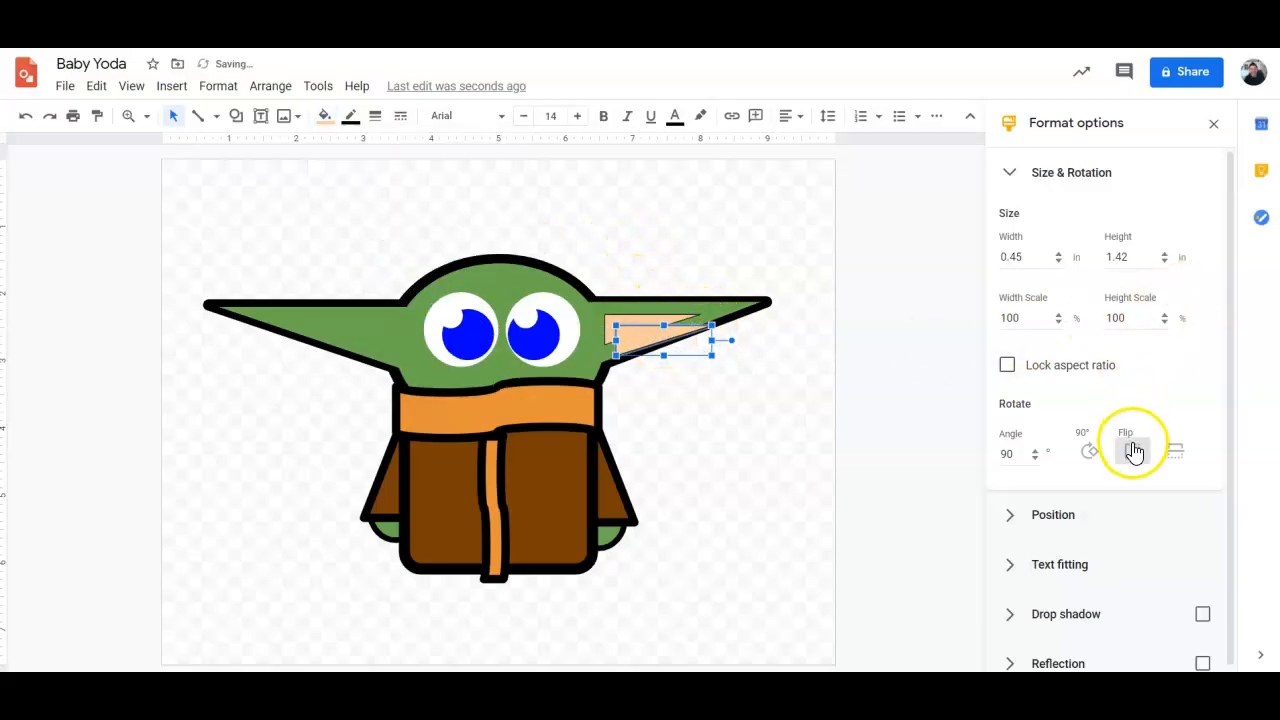
pyautogui.click(1131, 451)
pyautogui.moveTo(703, 337); pyautogui.dragTo(374, 330)
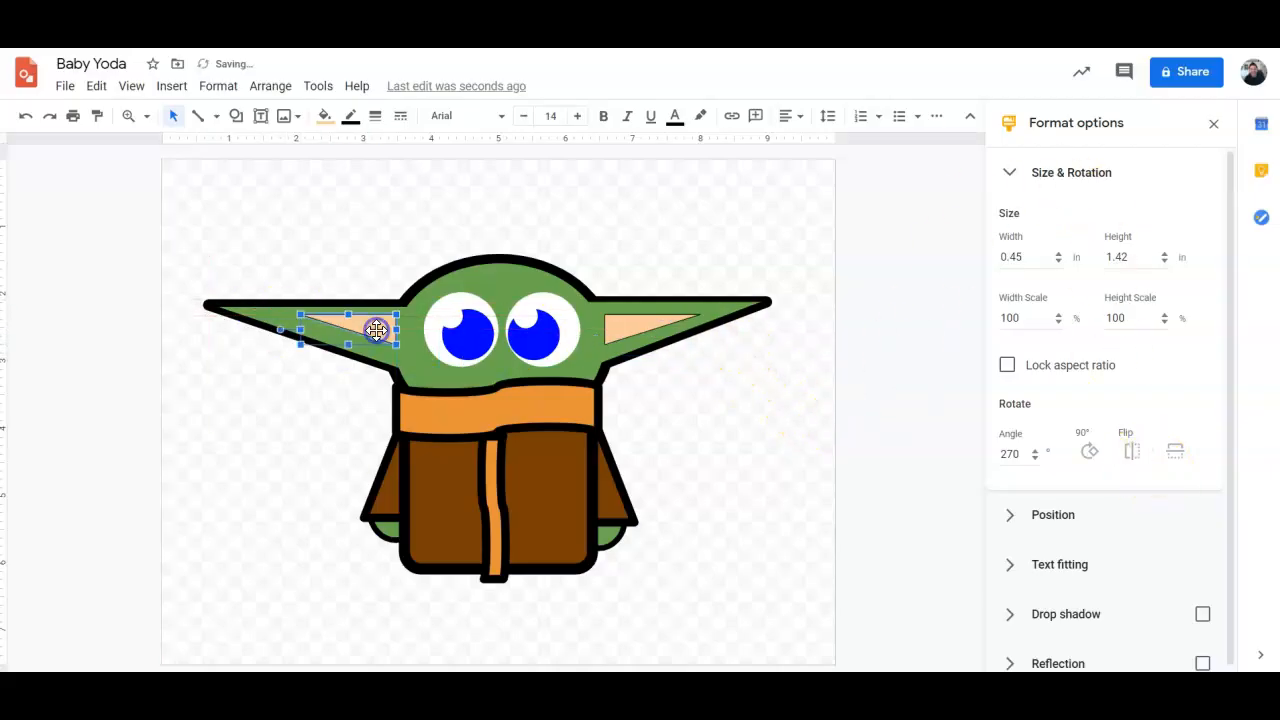
pyautogui.click(407, 235)
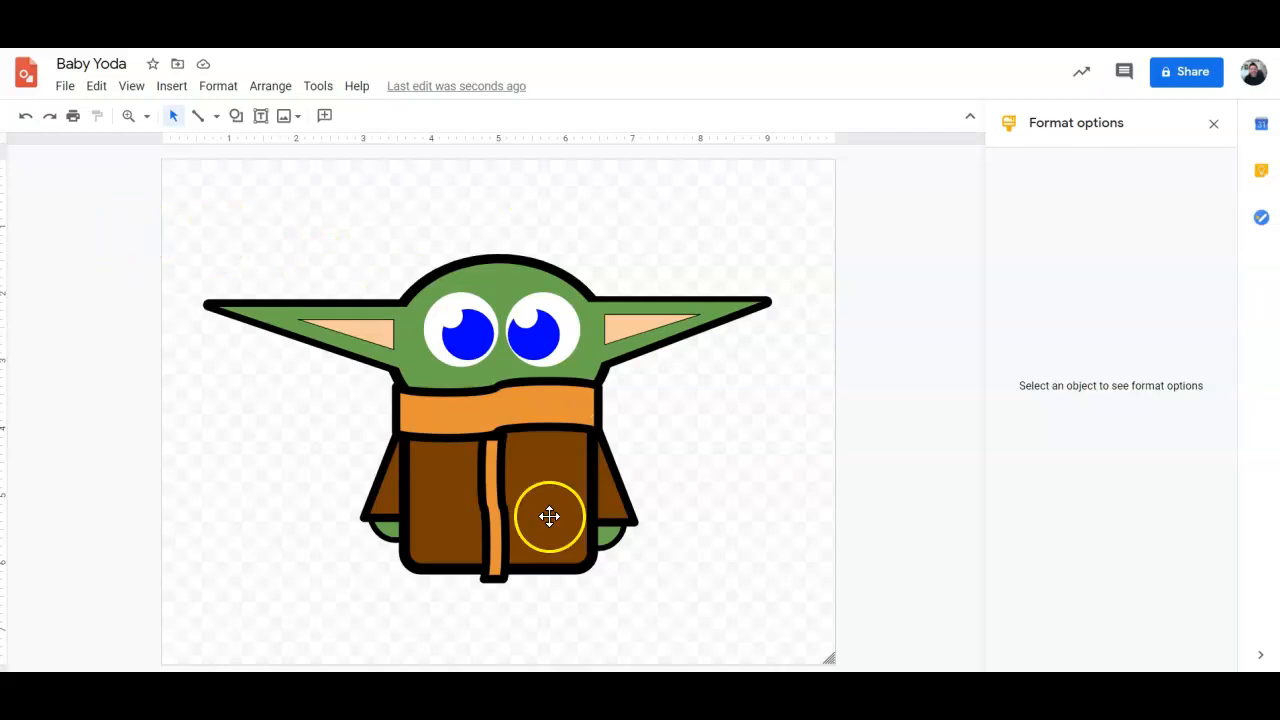
pyautogui.click(387, 538)
pyautogui.click(749, 466)
pyautogui.click(614, 530)
pyautogui.click(664, 498)
pyautogui.click(617, 537)
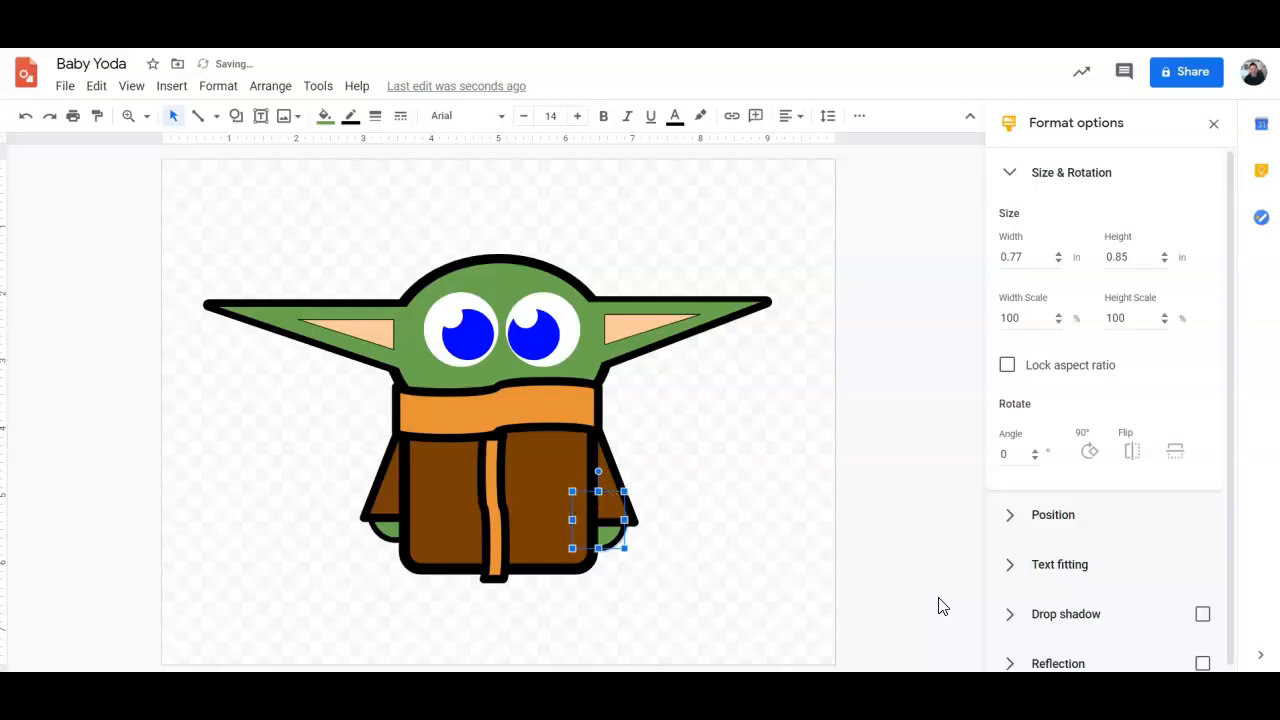
pyautogui.click(700, 472)
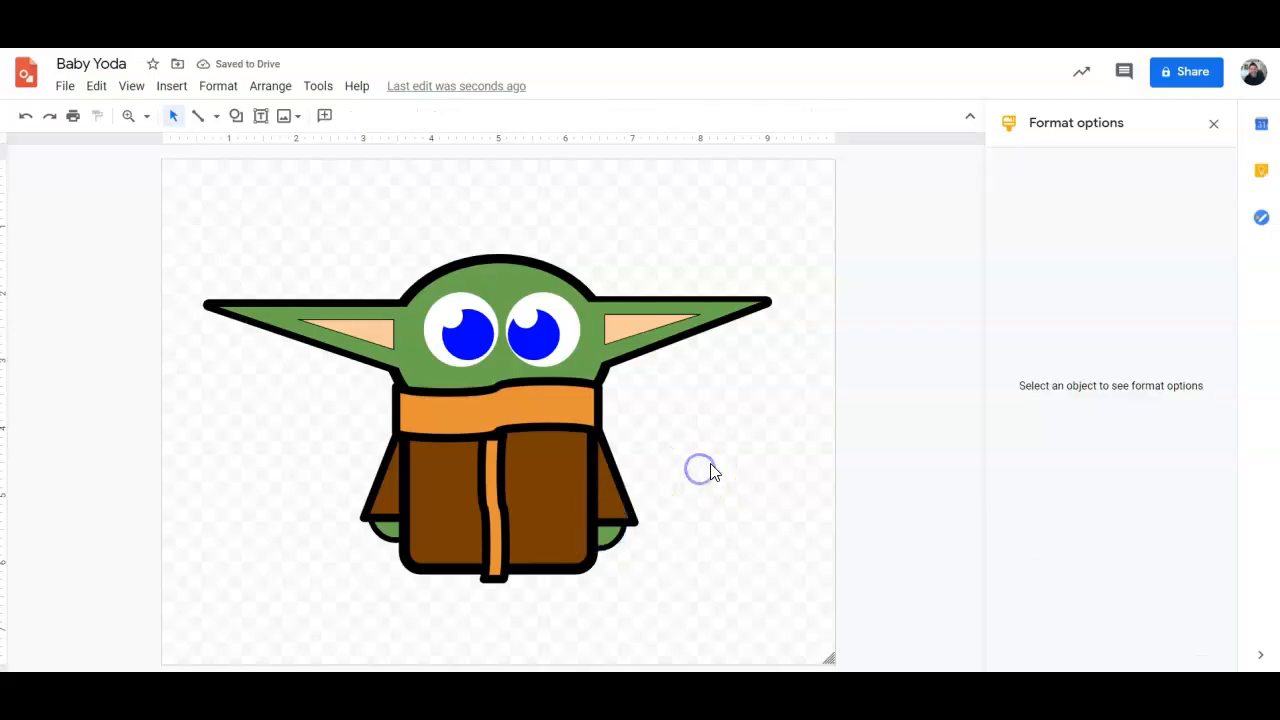
# - Select all the shapes of the character and group them into one object
pyautogui.moveTo(782, 200); pyautogui.dragTo(172, 607)
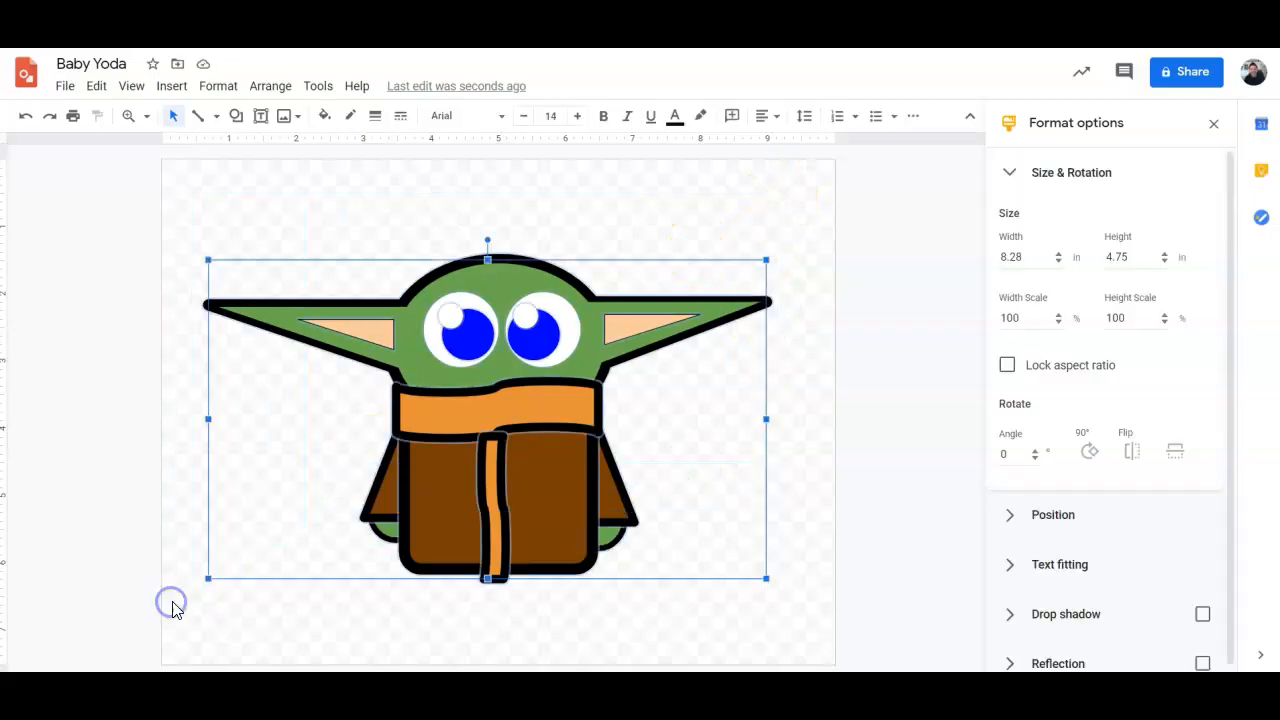
pyautogui.rightClick(530, 296)
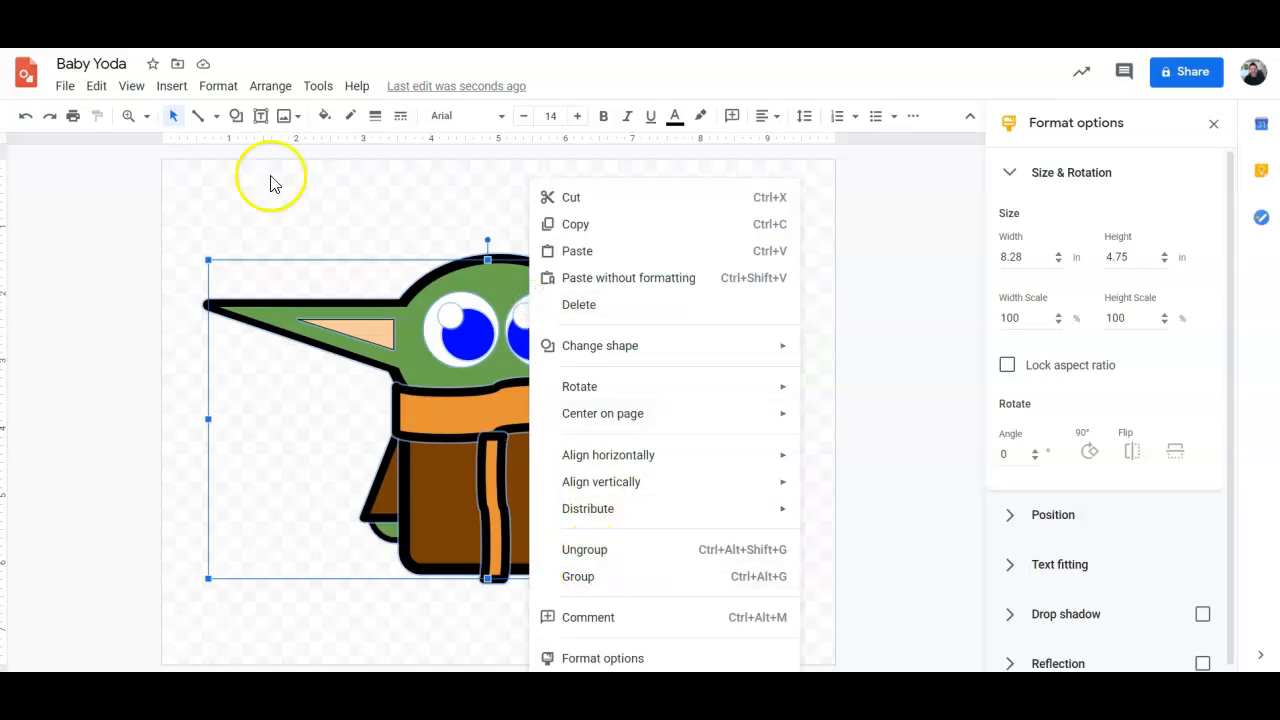
pyautogui.click(268, 86)
pyautogui.click(285, 292)
pyautogui.click(791, 250)
# - Move the grouped character slightly right and down and try shrinking it from its upper-right corner
pyautogui.click(620, 333)
pyautogui.moveTo(533, 383); pyautogui.dragTo(571, 393)
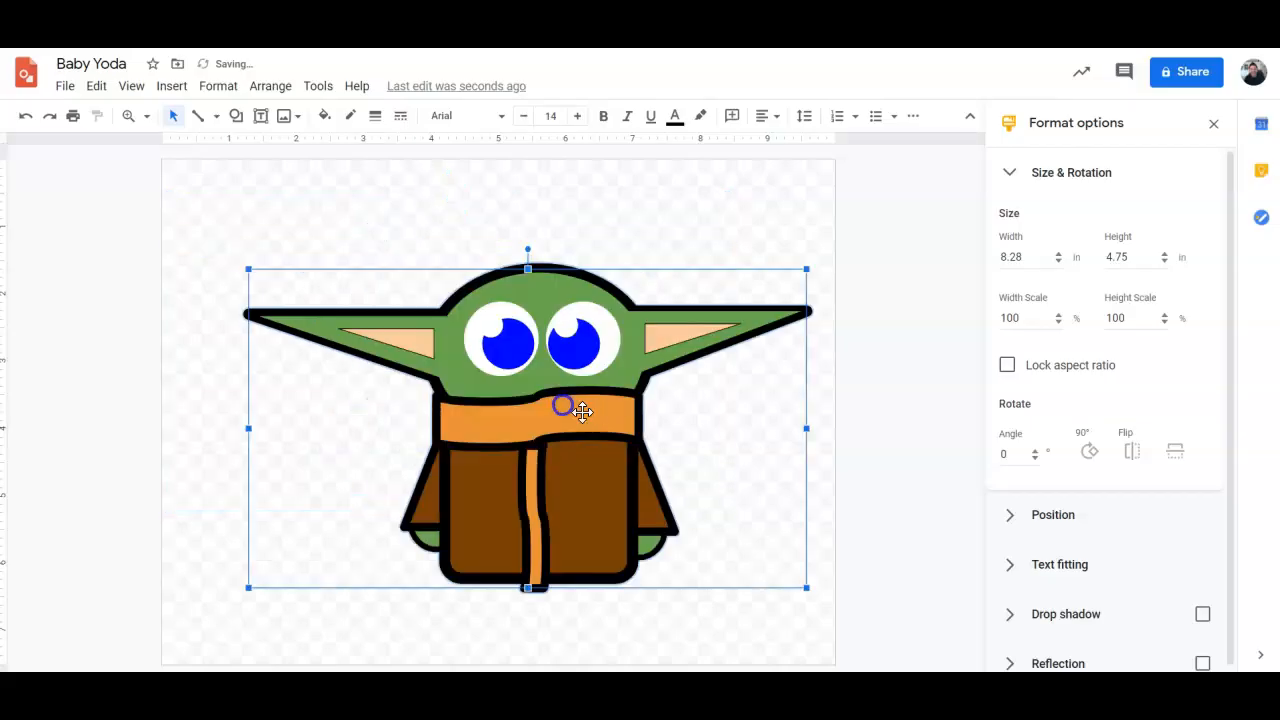
pyautogui.moveTo(806, 277); pyautogui.dragTo(700, 334)
pyautogui.click(859, 233)
pyautogui.click(766, 302)
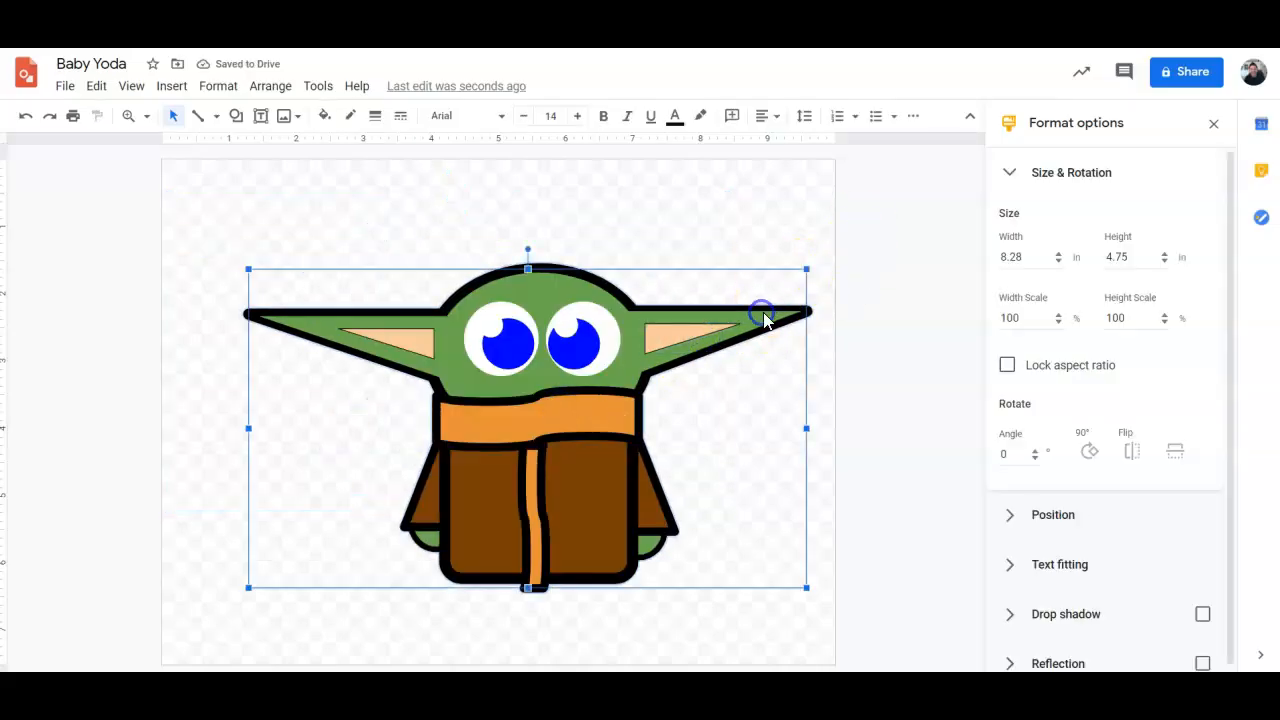
# - Shrink the grouped character to about 5.6 by 3.21 in and move it to the middle of the canvas
pyautogui.moveTo(806, 270); pyautogui.dragTo(626, 372)
pyautogui.moveTo(546, 471); pyautogui.dragTo(410, 290)
pyautogui.click(609, 420)
pyautogui.moveTo(409, 370); pyautogui.dragTo(556, 465)
pyautogui.click(729, 431)
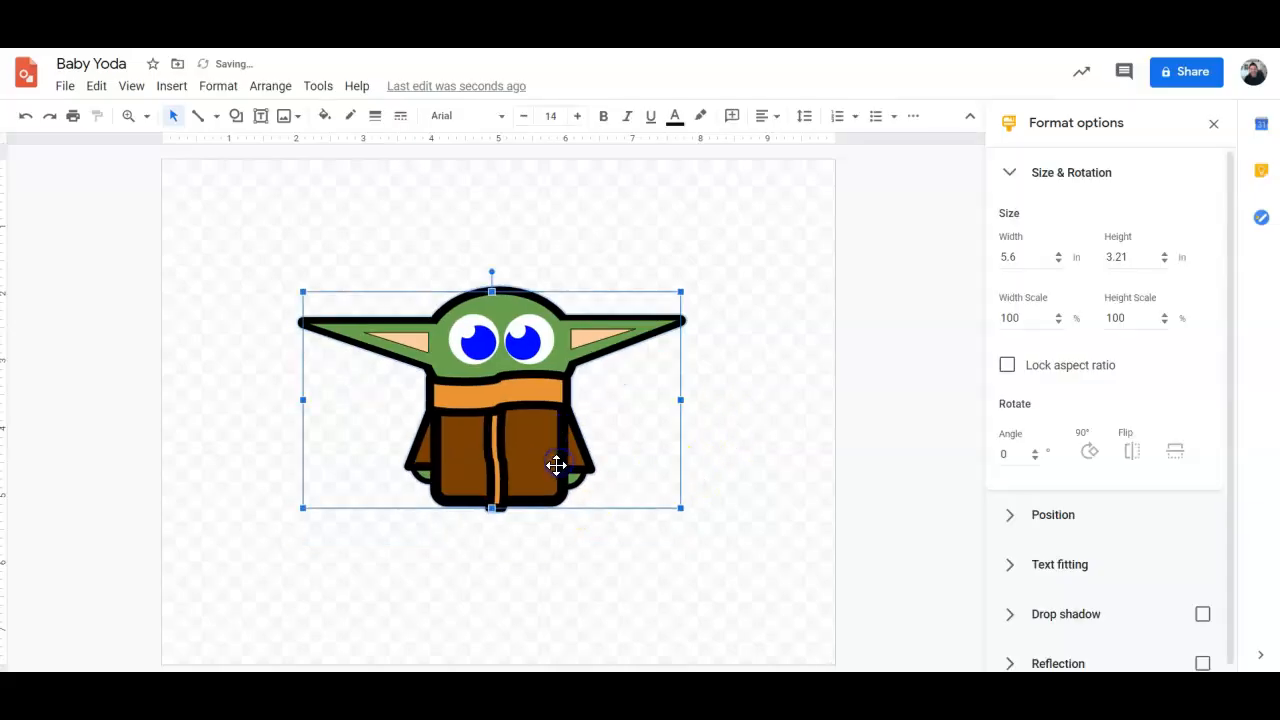
pyautogui.click(763, 450)
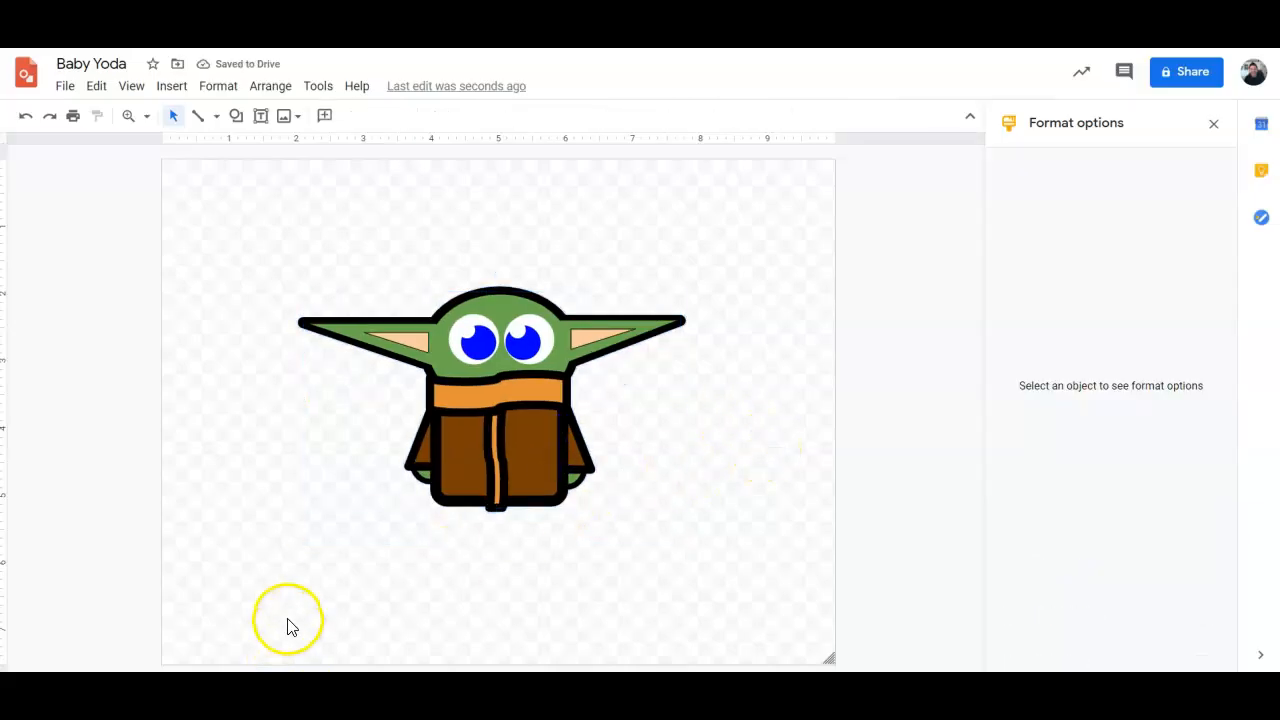